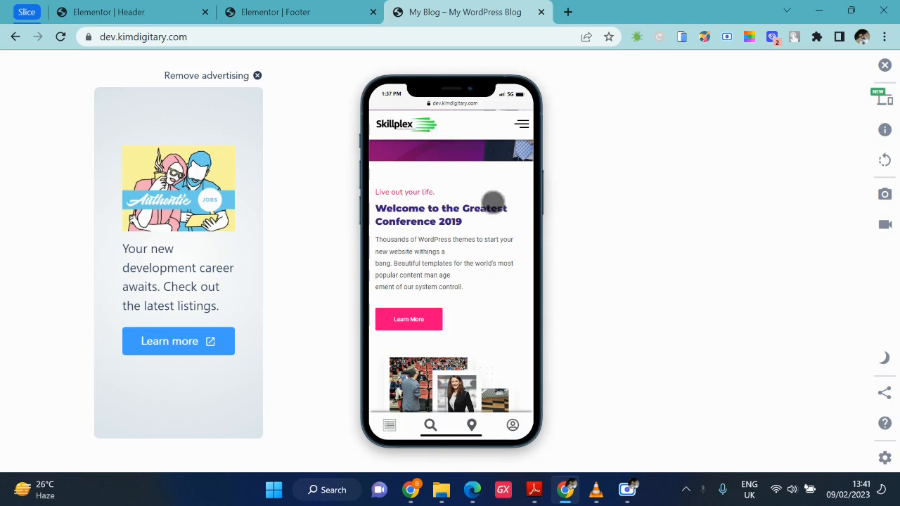
# - Examine the header and footer templates alongside the mobile preview of the live site
pyautogui.click(320, 12)
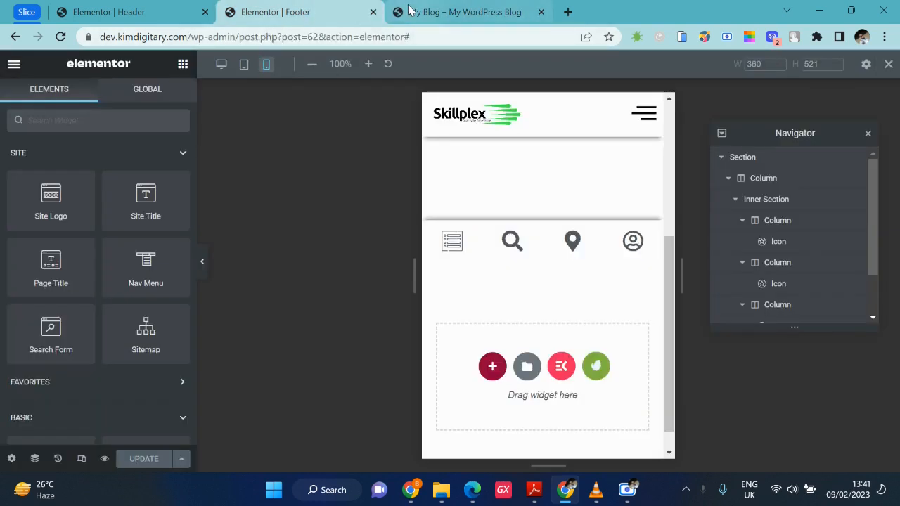
pyautogui.moveTo(410, 9)
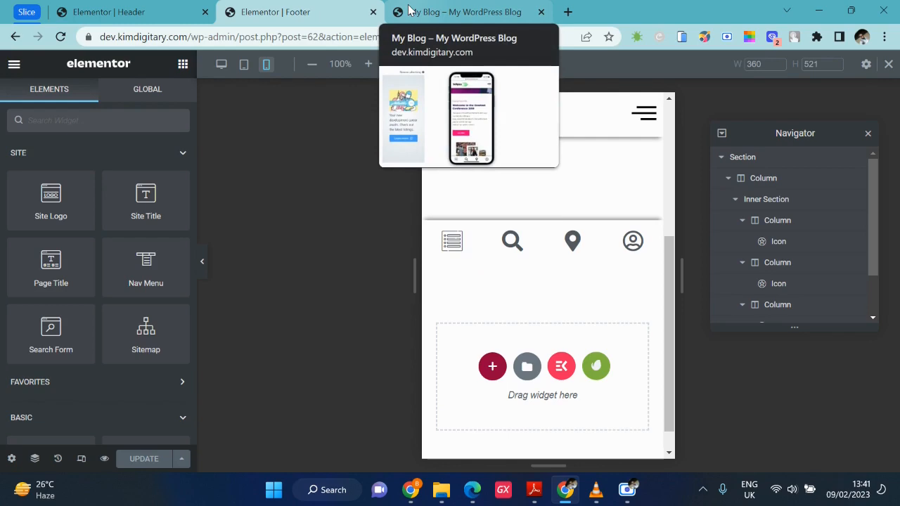
pyautogui.click(409, 9)
pyautogui.click(309, 10)
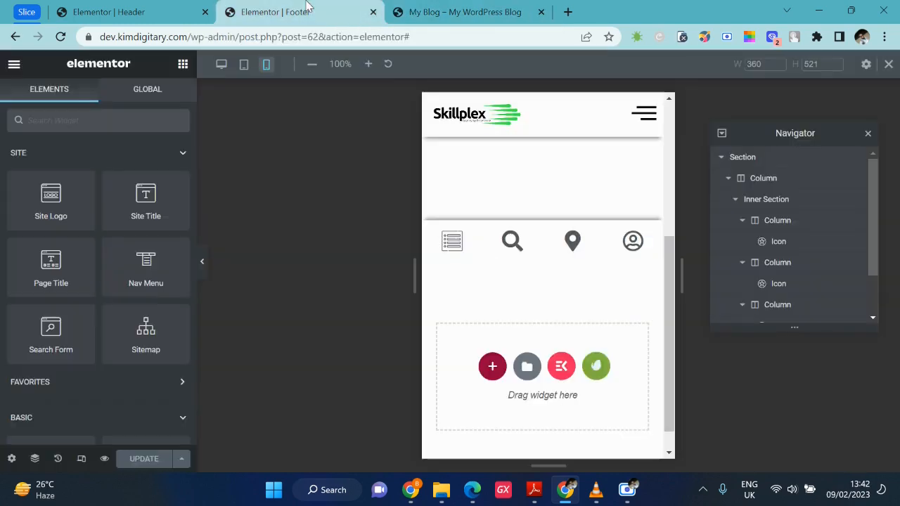
pyautogui.click(171, 13)
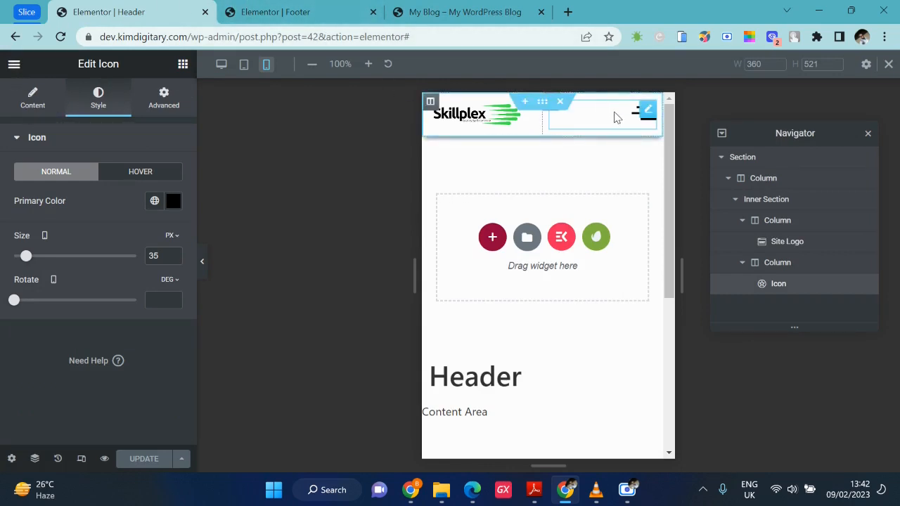
pyautogui.click(352, 5)
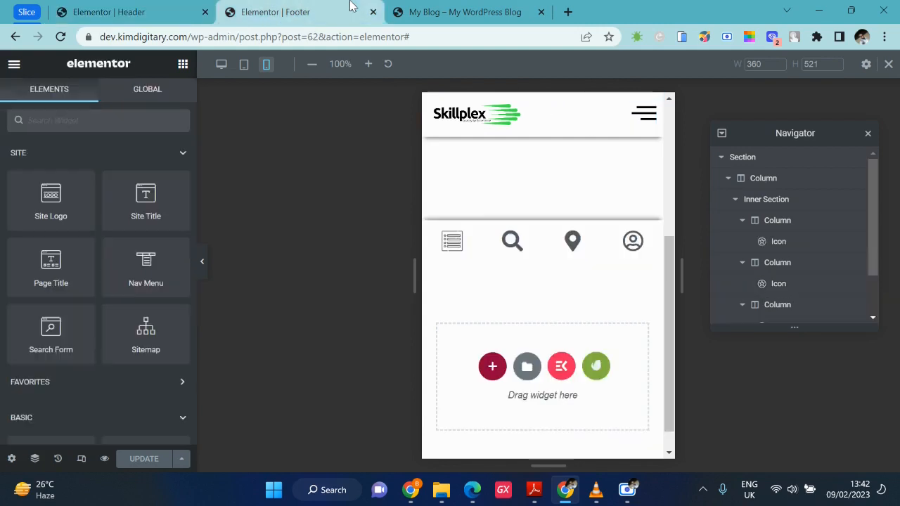
pyautogui.click(502, 12)
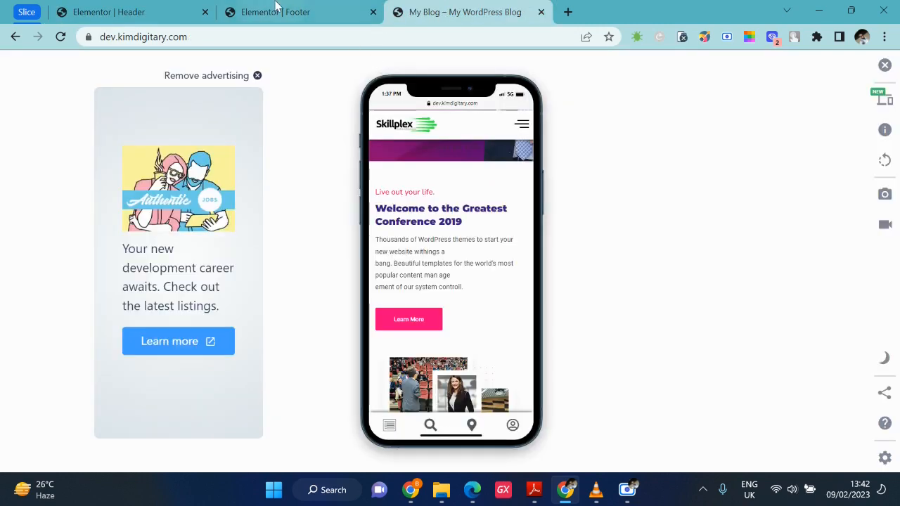
pyautogui.click(244, 14)
pyautogui.click(78, 14)
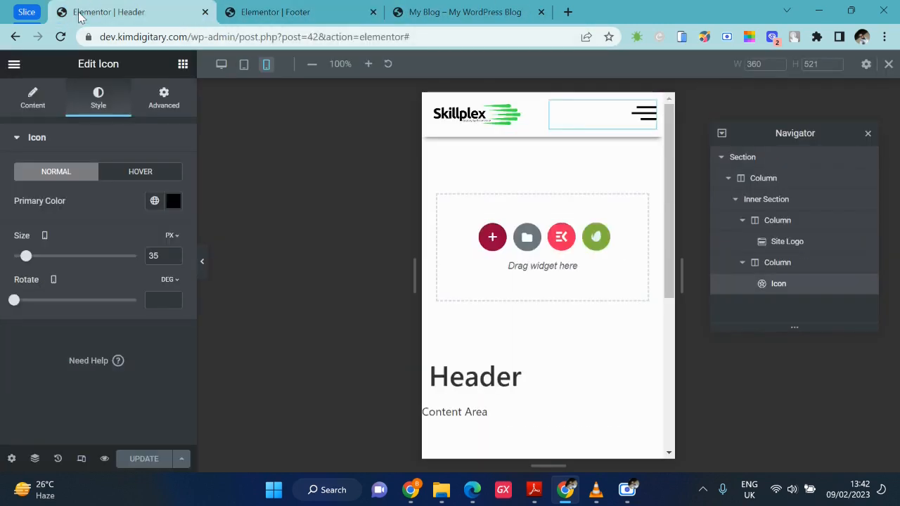
# - Exit the footer template's editor to the WordPress dashboard
pyautogui.click(291, 9)
pyautogui.click(7, 69)
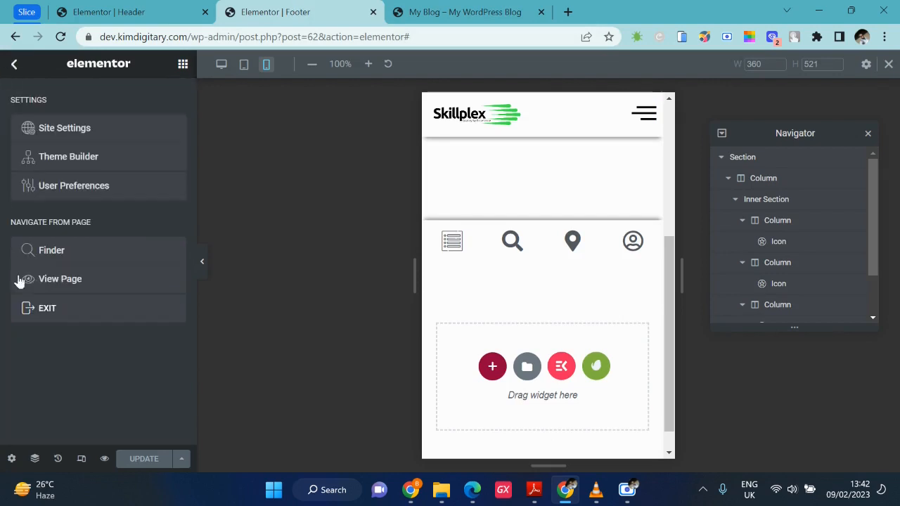
pyautogui.click(71, 310)
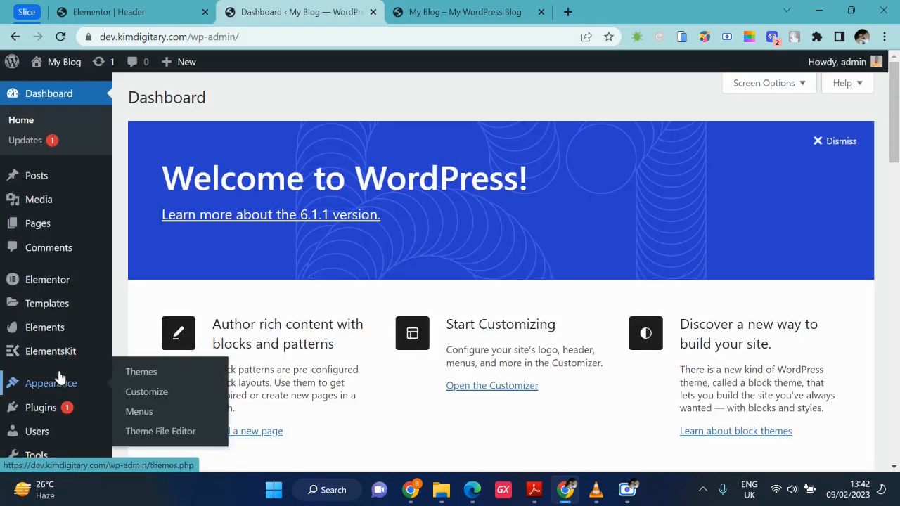
# - Add a new template of type Popup named "mobile-menu"
pyautogui.moveTo(68, 307)
pyautogui.click(152, 409)
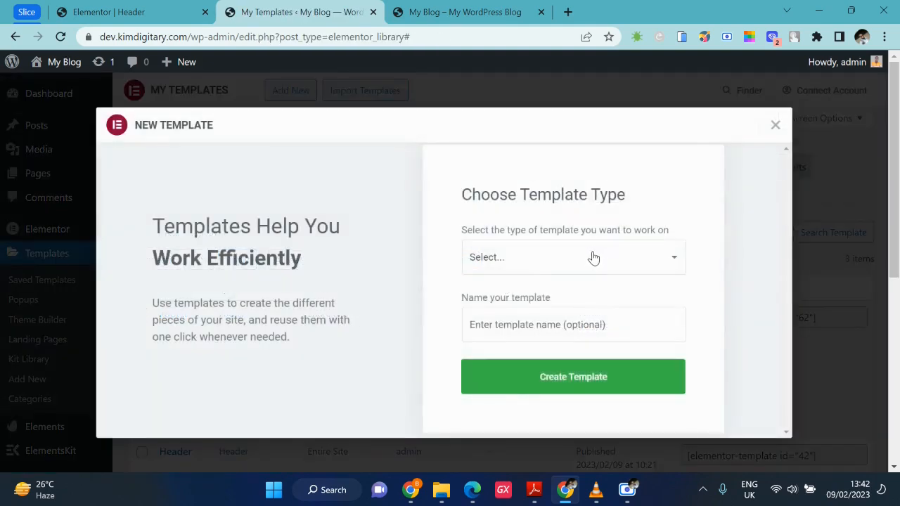
pyautogui.click(590, 259)
pyautogui.click(546, 378)
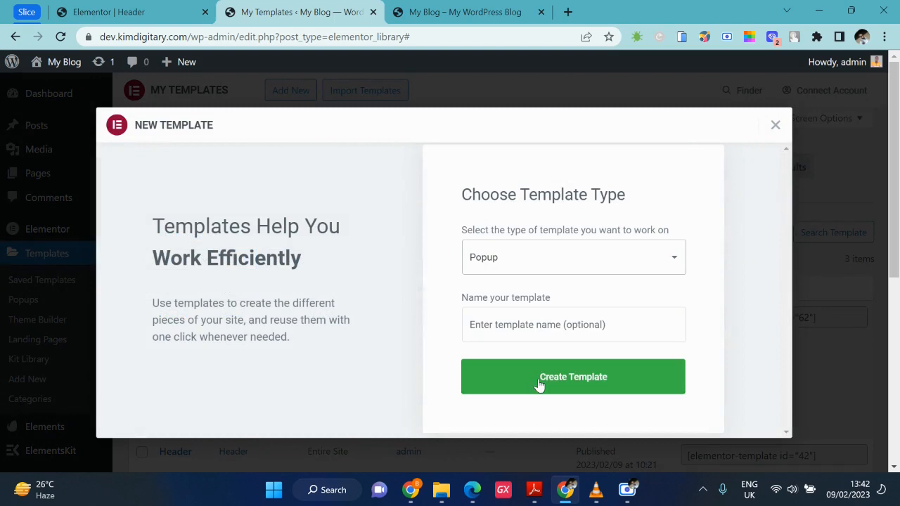
pyautogui.click(556, 321)
pyautogui.write('mobile')
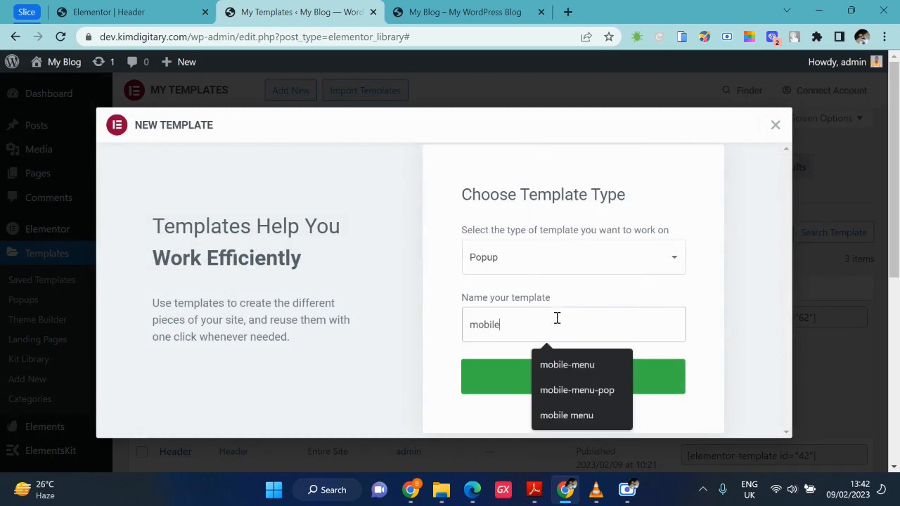
pyautogui.write('-')
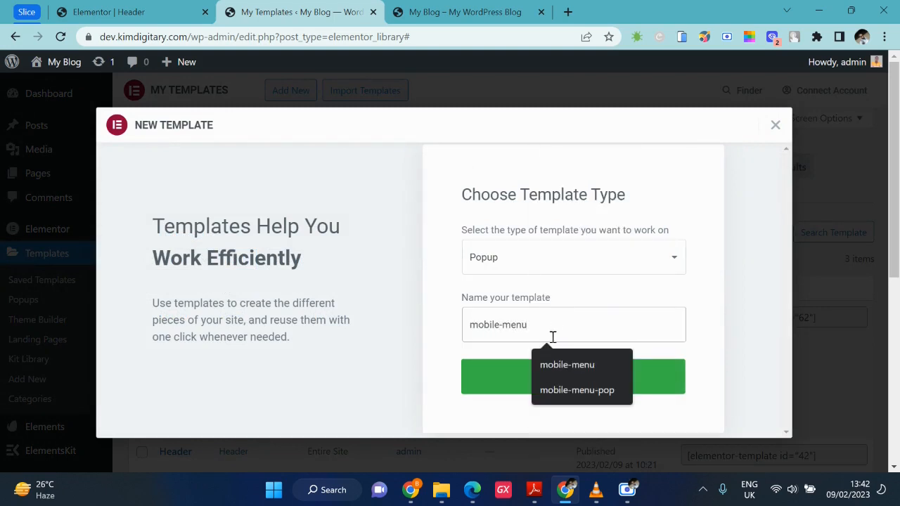
pyautogui.write('menu')
pyautogui.click(556, 369)
pyautogui.click(596, 380)
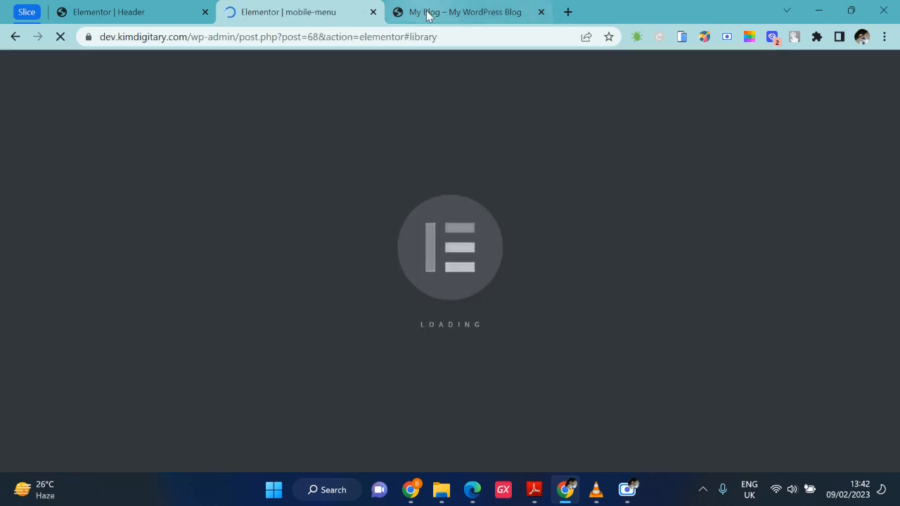
# - Check the live site's mobile preview and reload the header template's editor
pyautogui.click(429, 16)
pyautogui.click(357, 6)
pyautogui.click(437, 6)
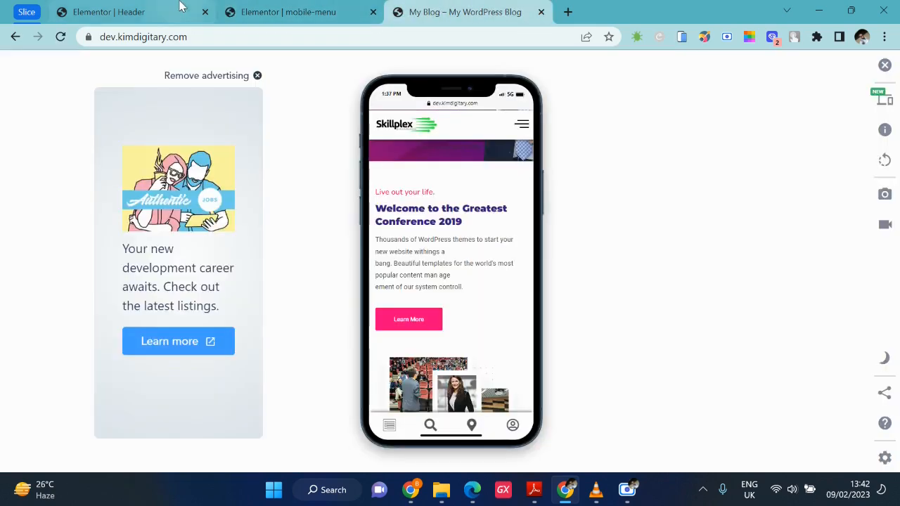
pyautogui.click(181, 6)
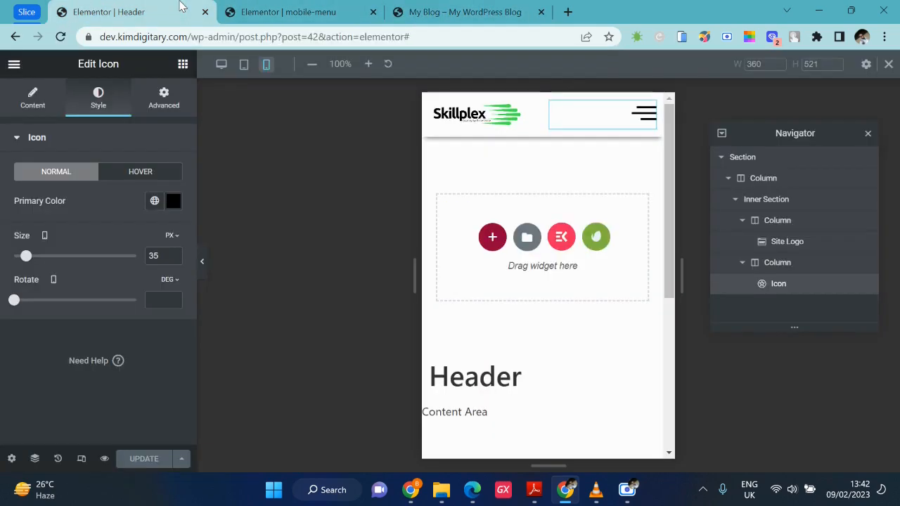
pyautogui.click(61, 38)
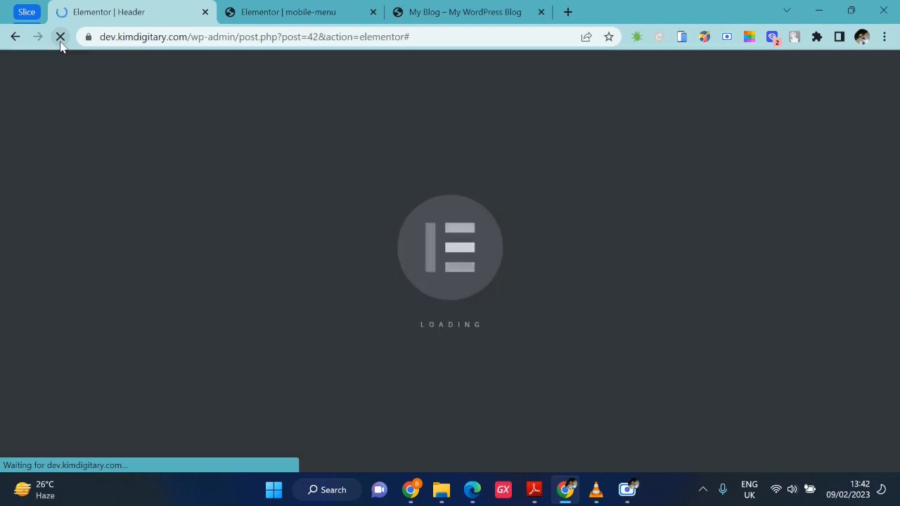
# - Close the template library and the Navigator in the mobile-menu popup's editor
pyautogui.click(298, 10)
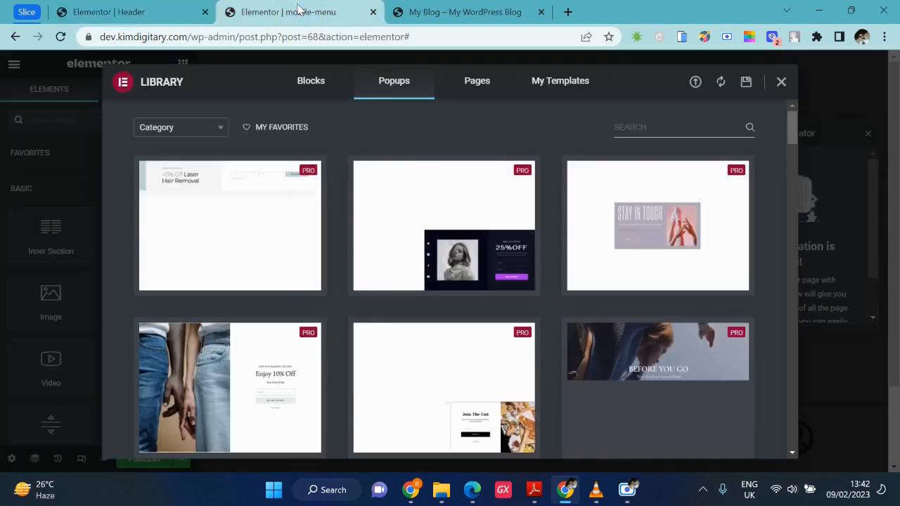
pyautogui.click(781, 84)
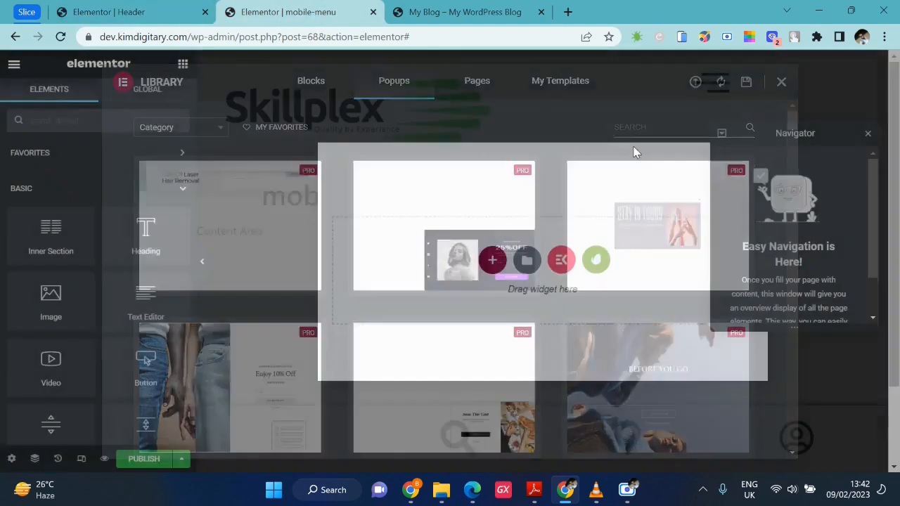
pyautogui.click(867, 135)
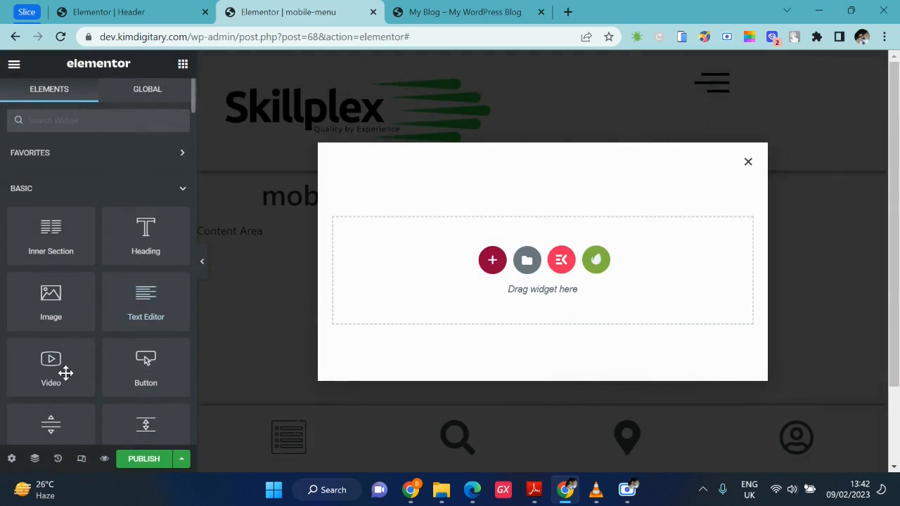
# - Set the popup's entrance animation to Slide In Left in the popup settings
pyautogui.click(10, 460)
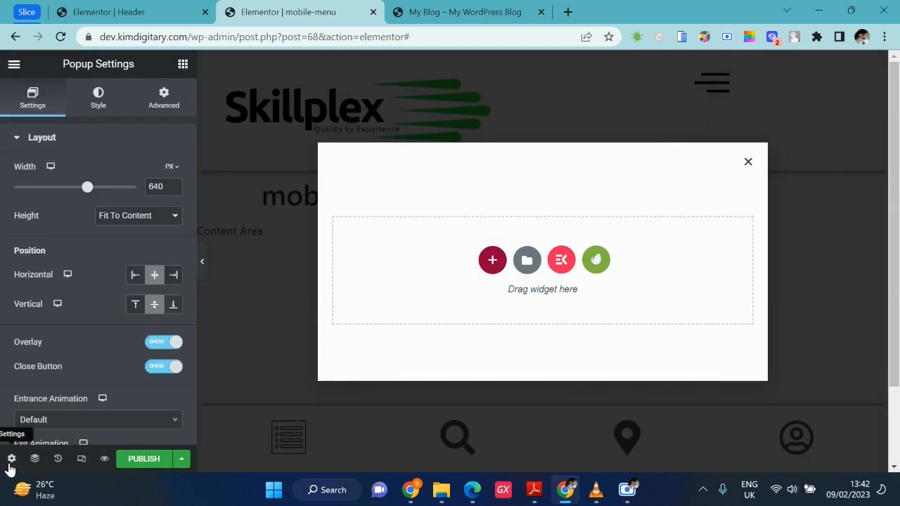
pyautogui.scroll(-2, 73, 345)
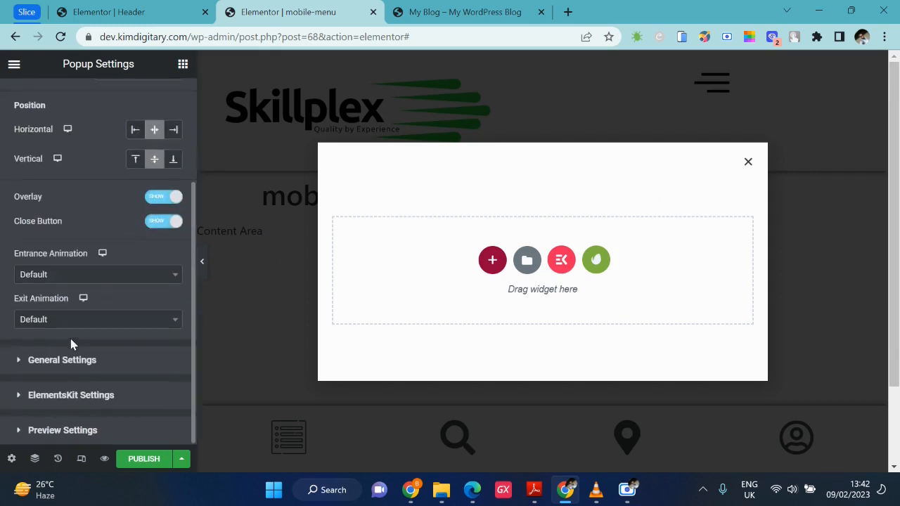
pyautogui.scroll(3, 70, 344)
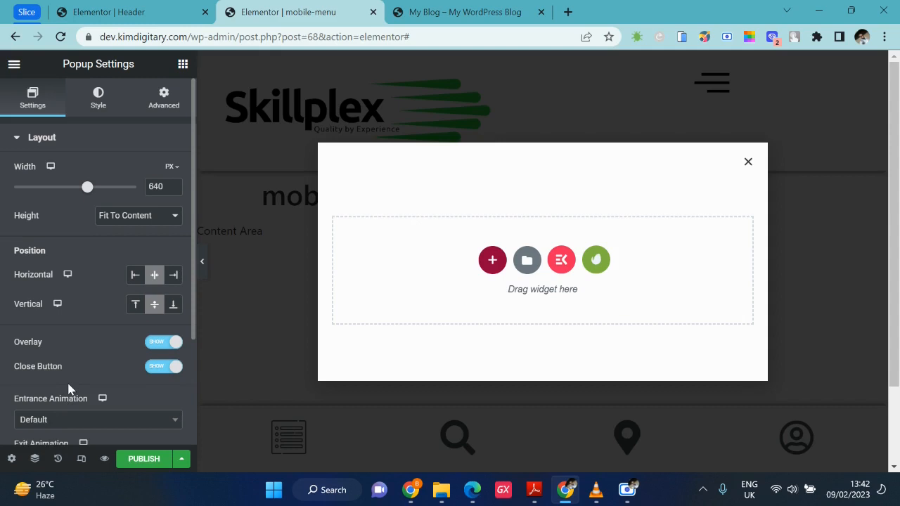
pyautogui.scroll(-2, 68, 389)
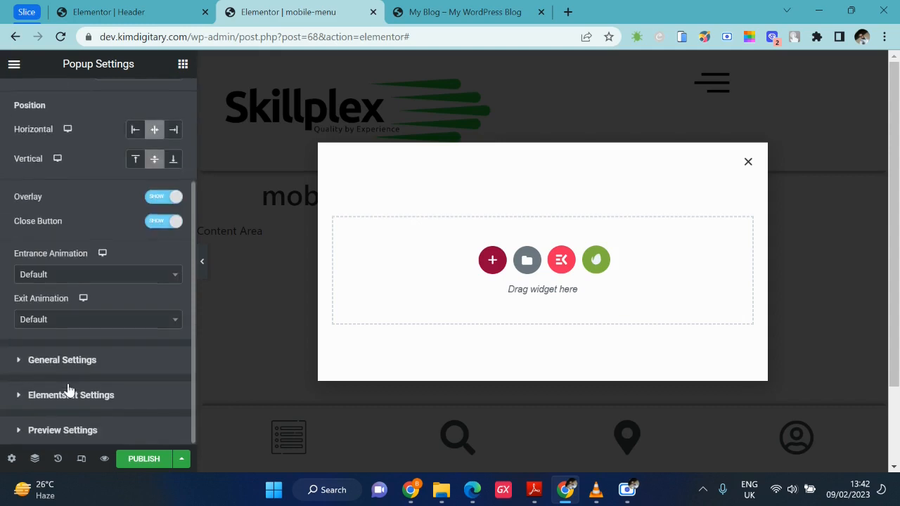
pyautogui.click(121, 276)
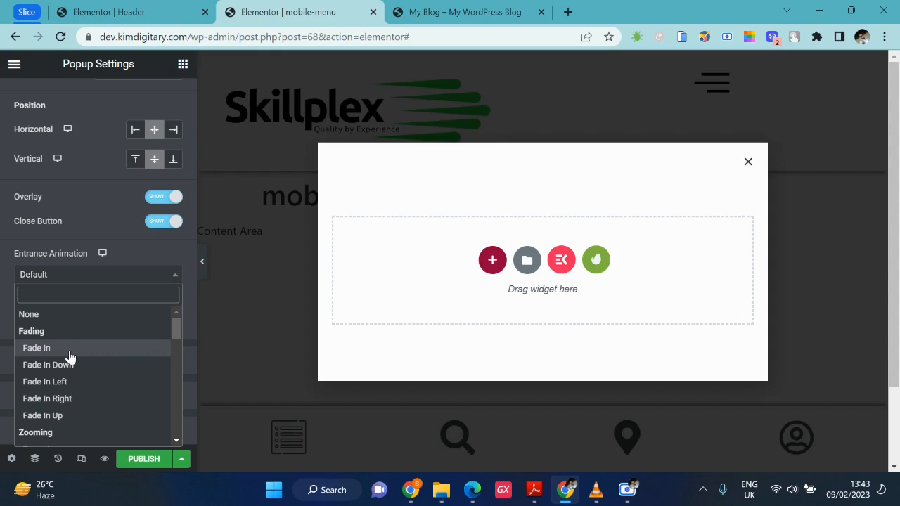
pyautogui.scroll(-5, 69, 399)
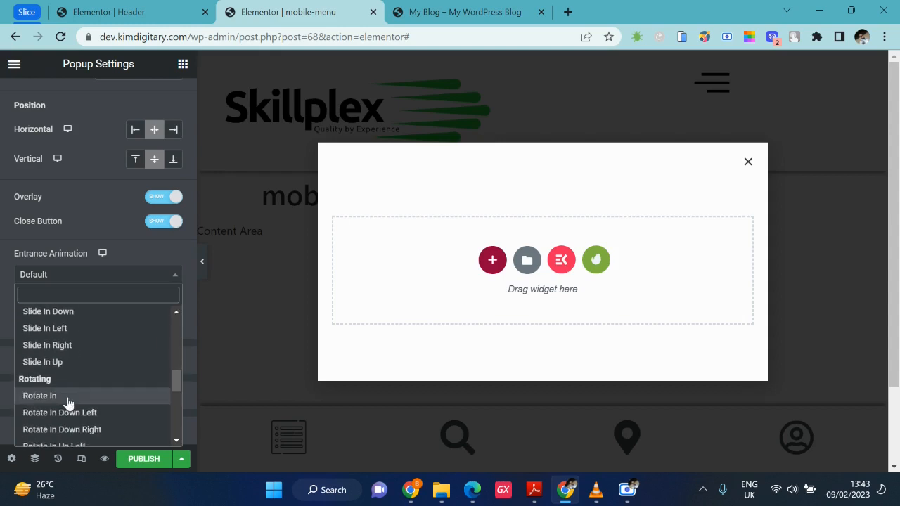
pyautogui.click(86, 332)
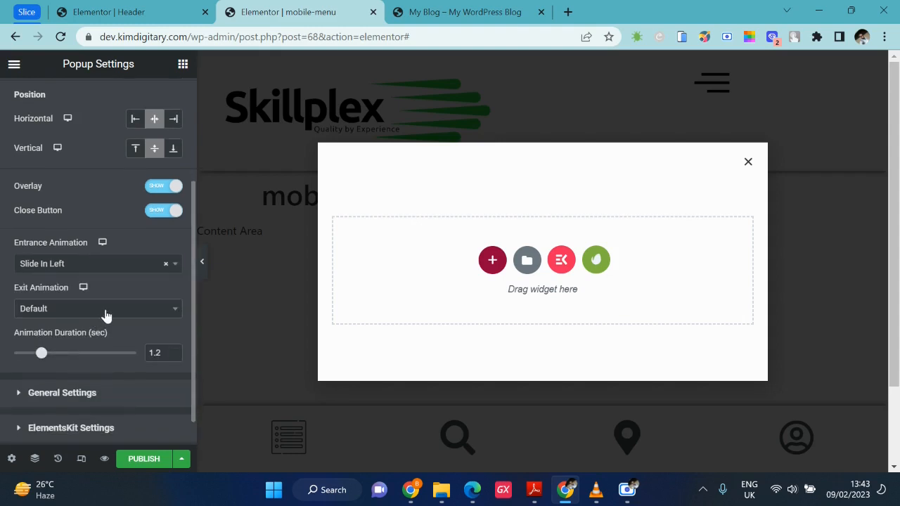
# - Set the popup's exit animation to Slide Out Left
pyautogui.click(105, 315)
pyautogui.scroll(-7, 70, 257)
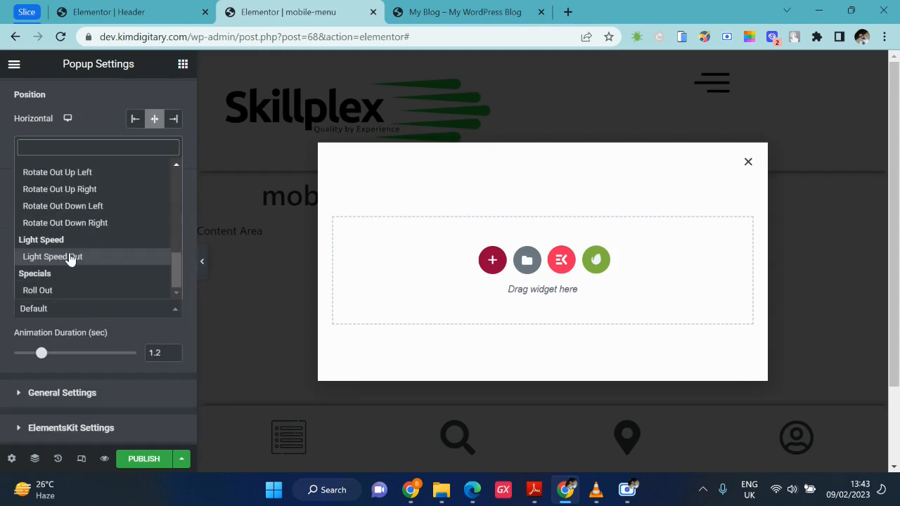
pyautogui.scroll(5, 70, 257)
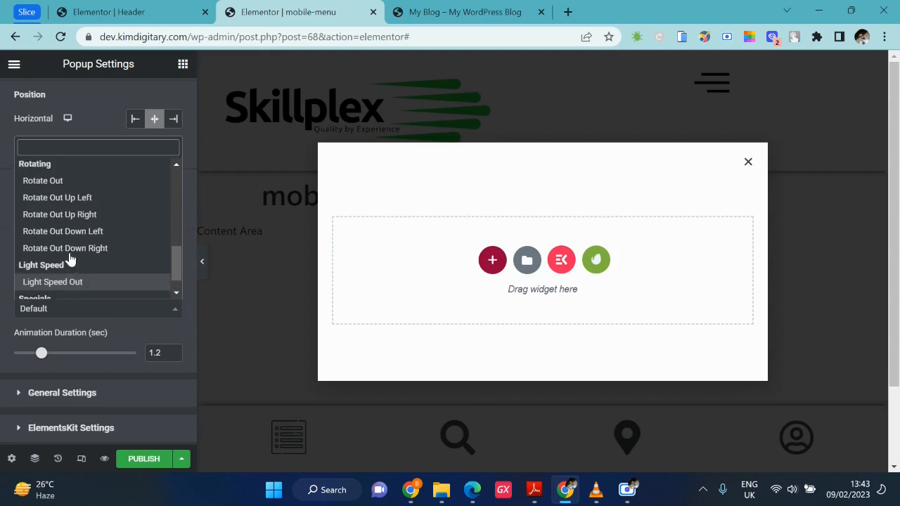
pyautogui.click(92, 201)
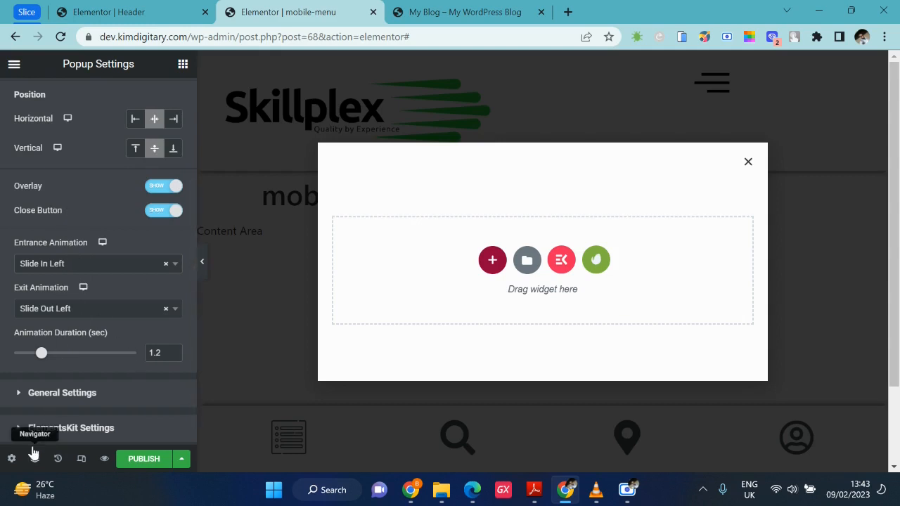
# - Turn on responsive mode and compare the popup's animation settings in the mobile and desktop views
pyautogui.click(83, 459)
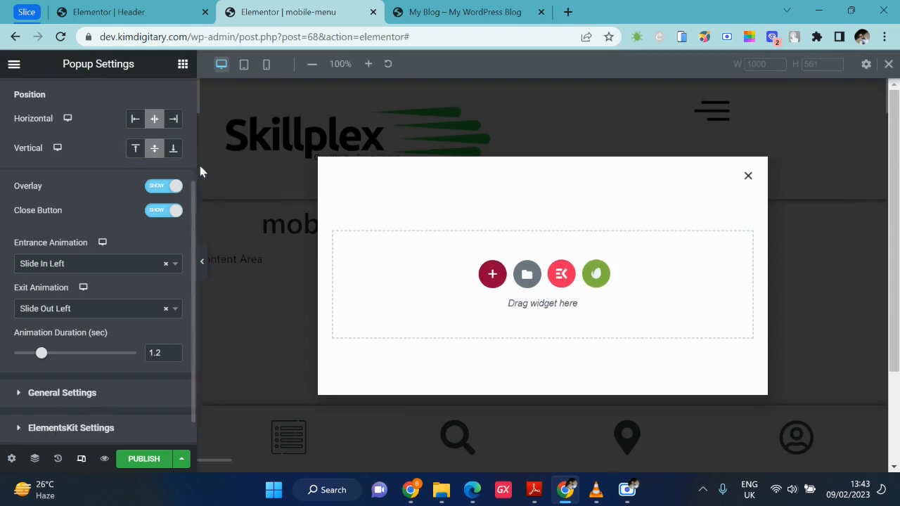
pyautogui.click(267, 71)
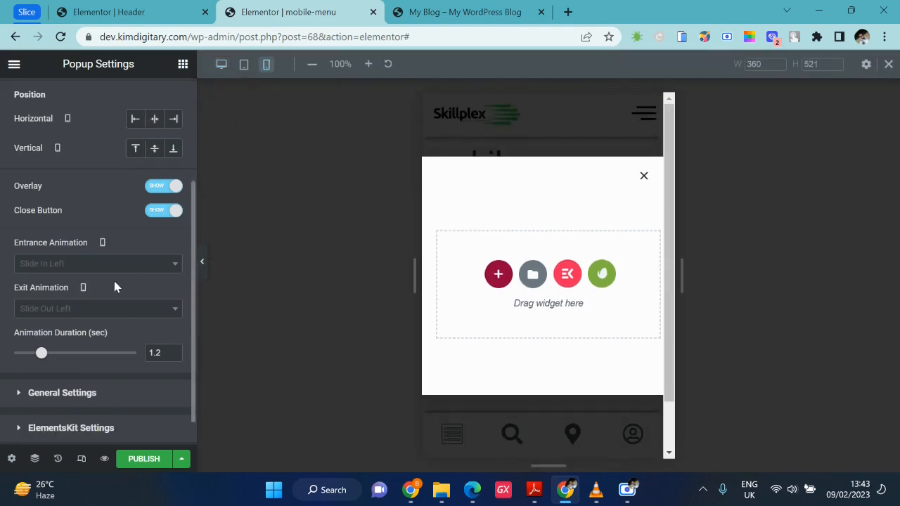
pyautogui.scroll(-1, 115, 286)
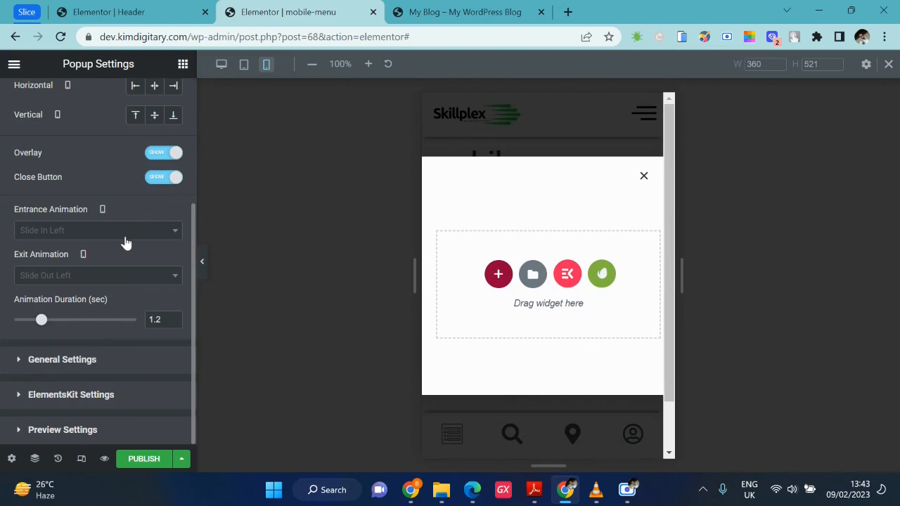
pyautogui.click(221, 64)
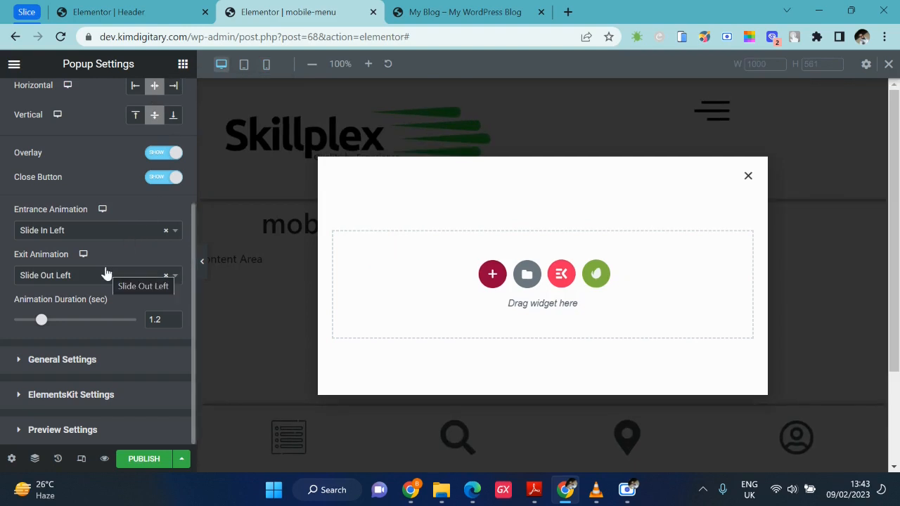
pyautogui.click(80, 282)
pyautogui.click(80, 281)
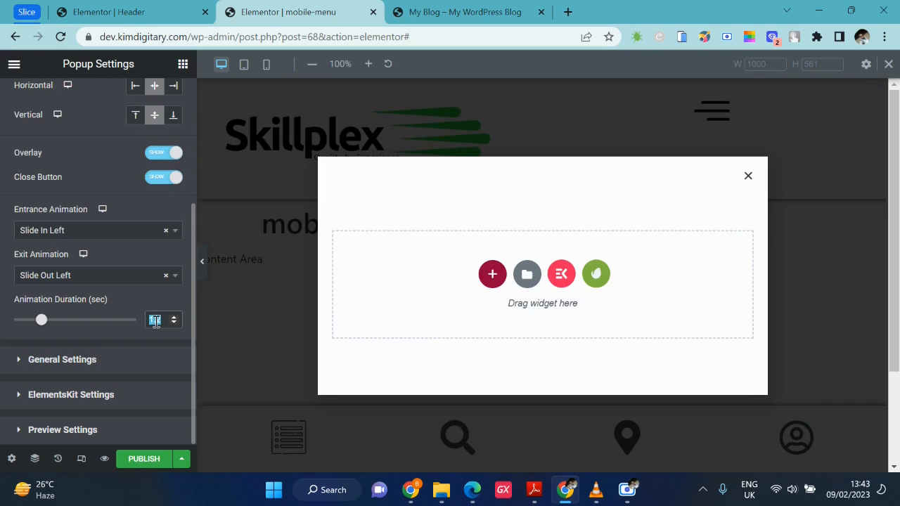
# - Set the popup's animation duration to 0.5 seconds and publish it with a condition that includes the Entire Site
pyautogui.click(156, 321)
pyautogui.write('0.5')
pyautogui.click(141, 457)
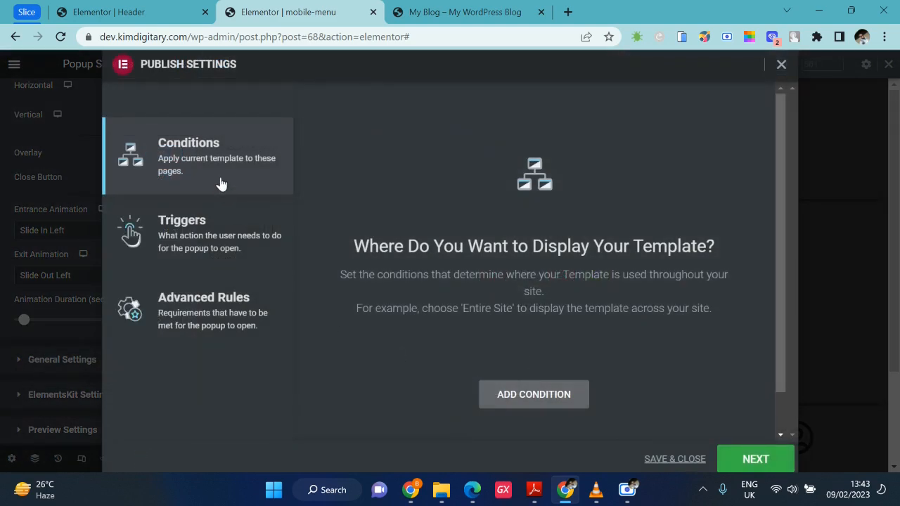
pyautogui.click(553, 398)
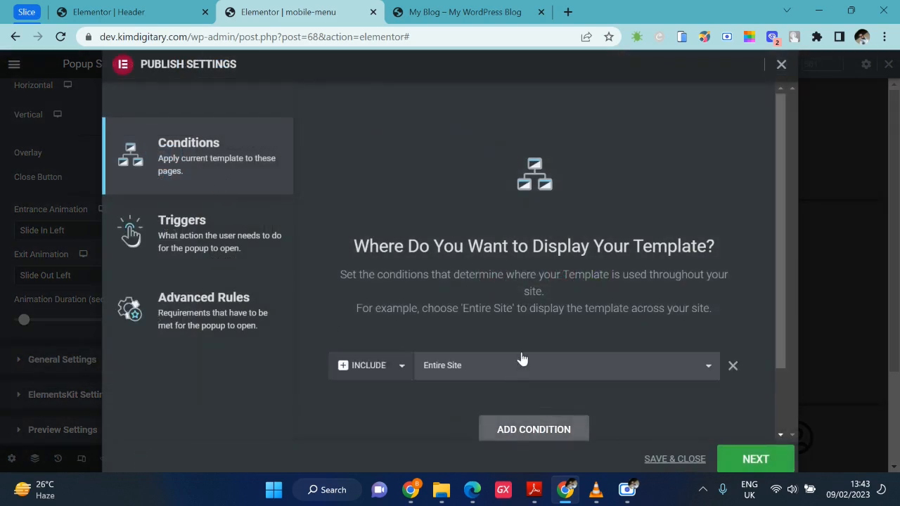
pyautogui.scroll(-1, 522, 359)
pyautogui.click(756, 463)
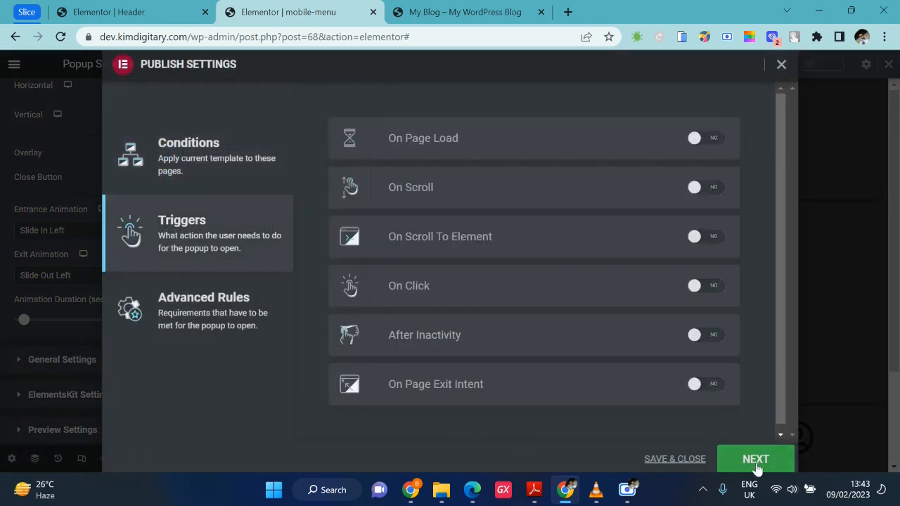
pyautogui.click(755, 460)
pyautogui.click(756, 460)
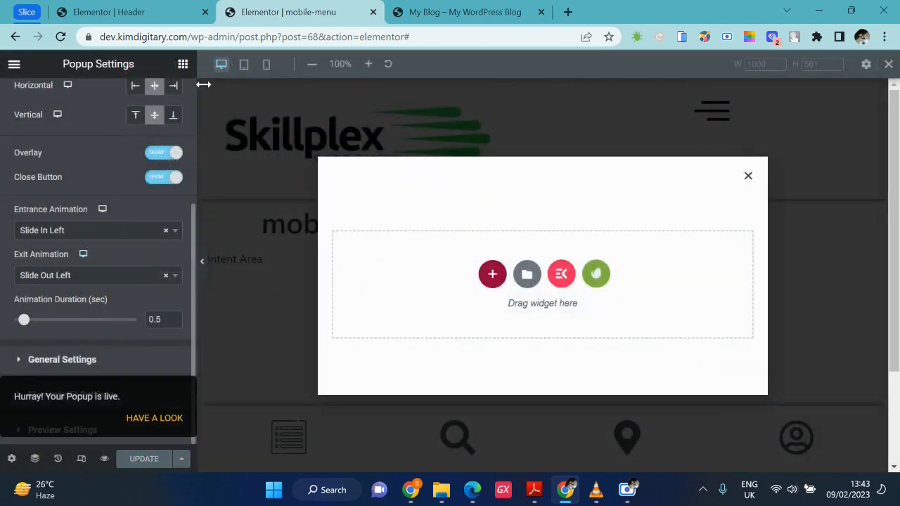
# - Switch the popup editor to the mobile view and set the popup's height to Fit To Screen
pyautogui.click(267, 64)
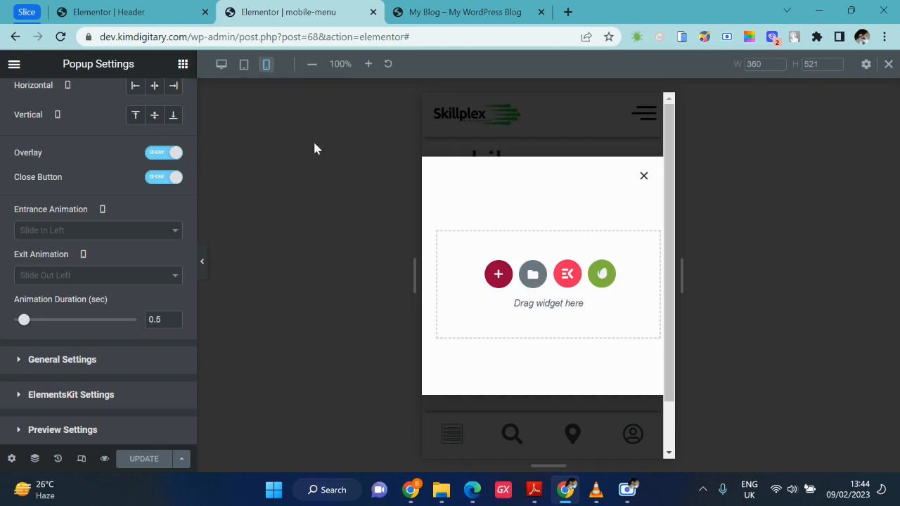
pyautogui.scroll(3, 79, 162)
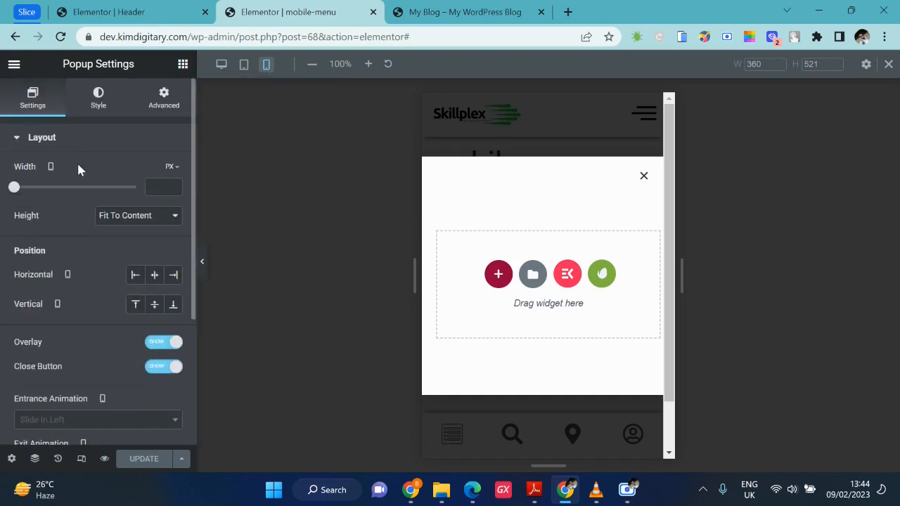
pyautogui.click(151, 217)
pyautogui.click(139, 241)
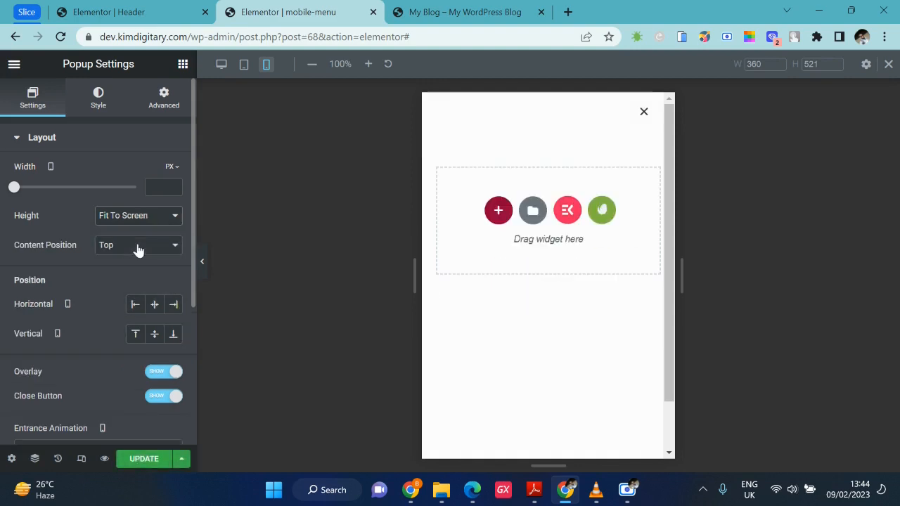
# - Set the popup's mobile position to left horizontally and top vertically
pyautogui.click(135, 305)
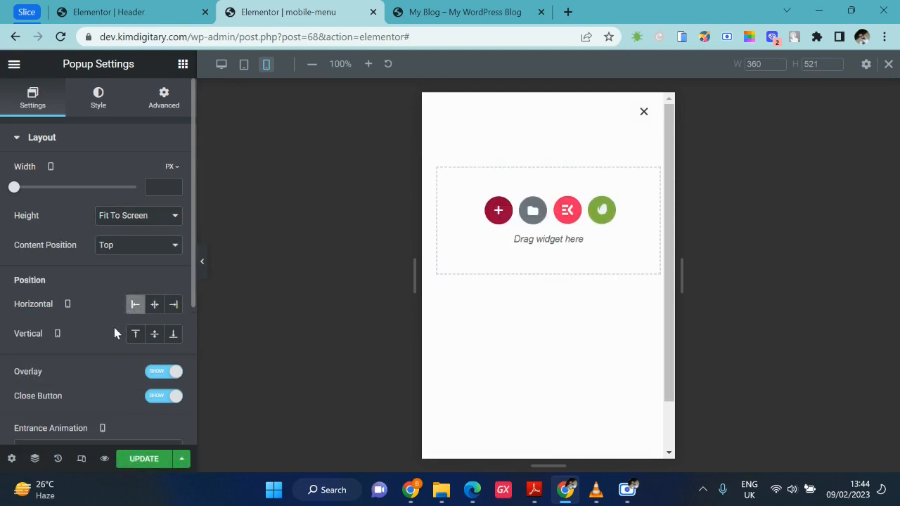
pyautogui.scroll(-3, 110, 355)
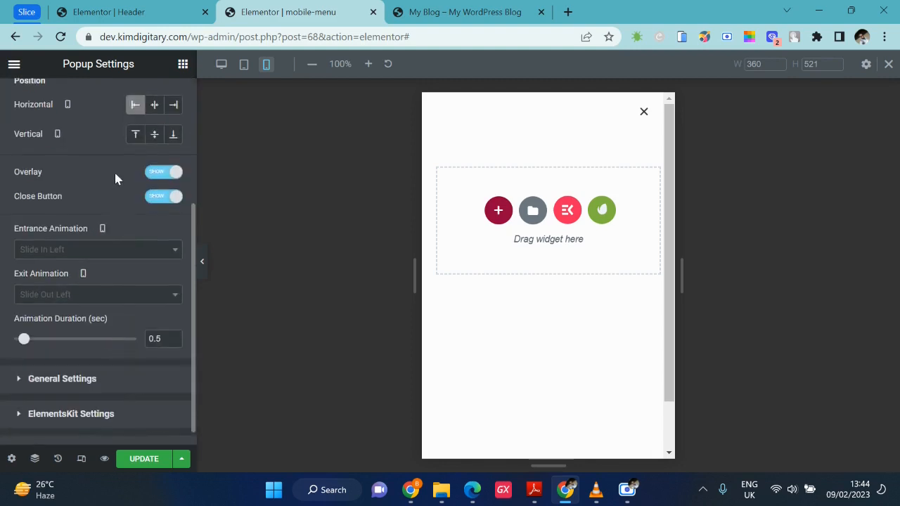
pyautogui.click(134, 137)
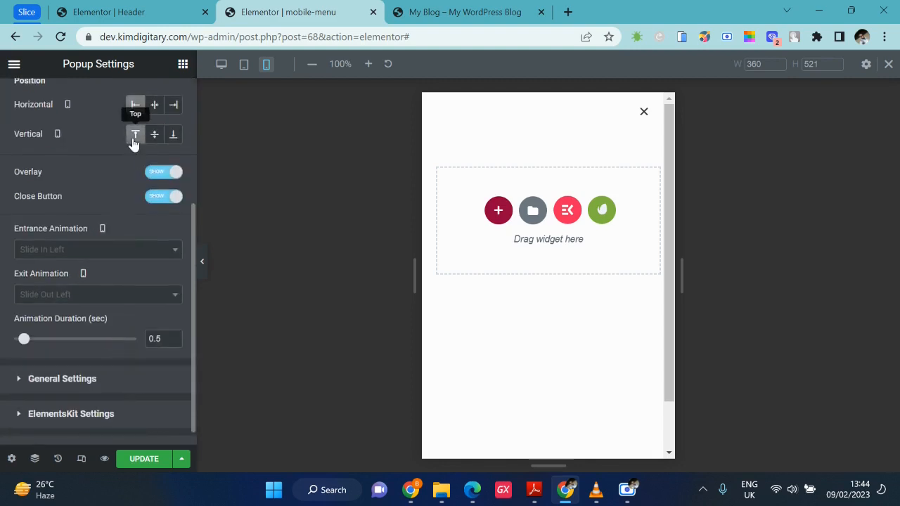
pyautogui.scroll(2, 106, 180)
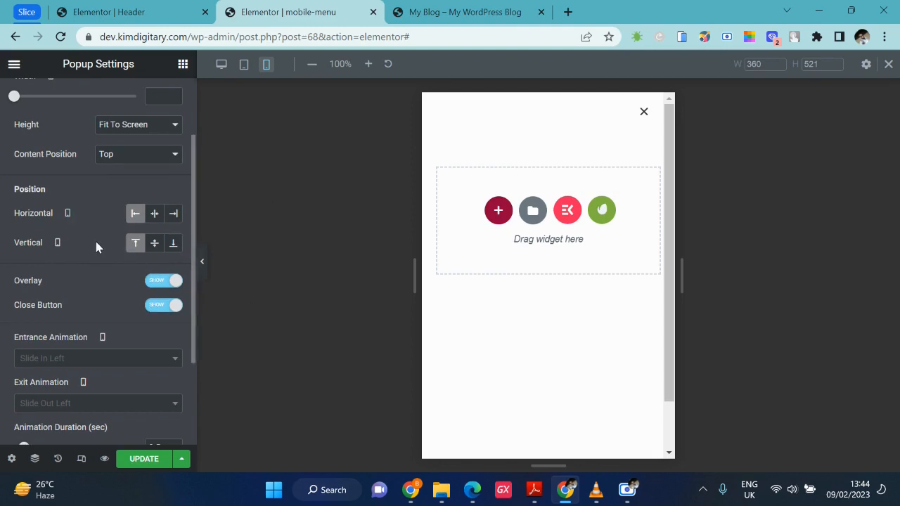
pyautogui.scroll(1, 97, 246)
pyautogui.click(130, 236)
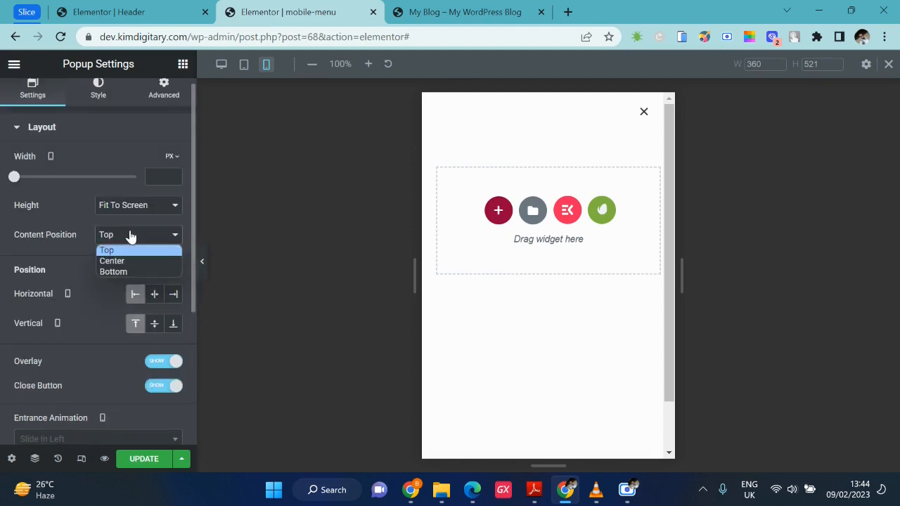
pyautogui.click(130, 235)
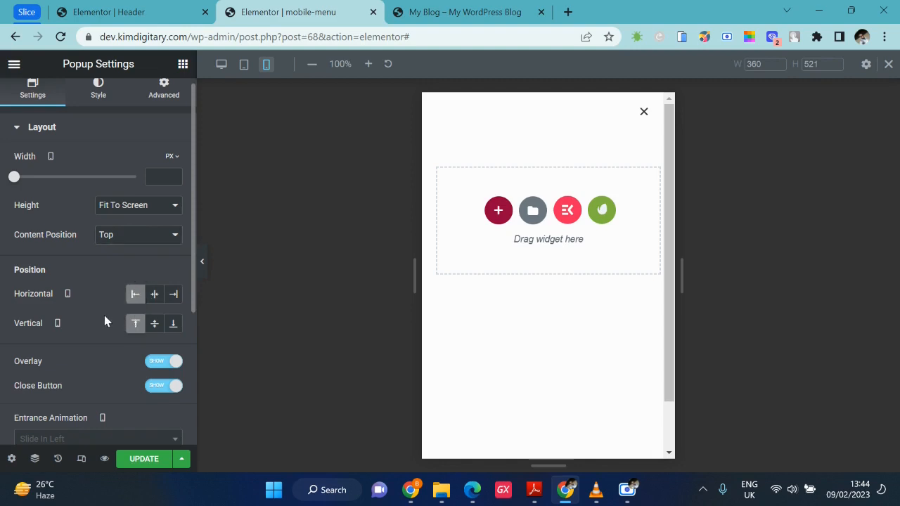
# - Set the popup's mobile width to 340 px and save the popup update
pyautogui.scroll(1, 87, 253)
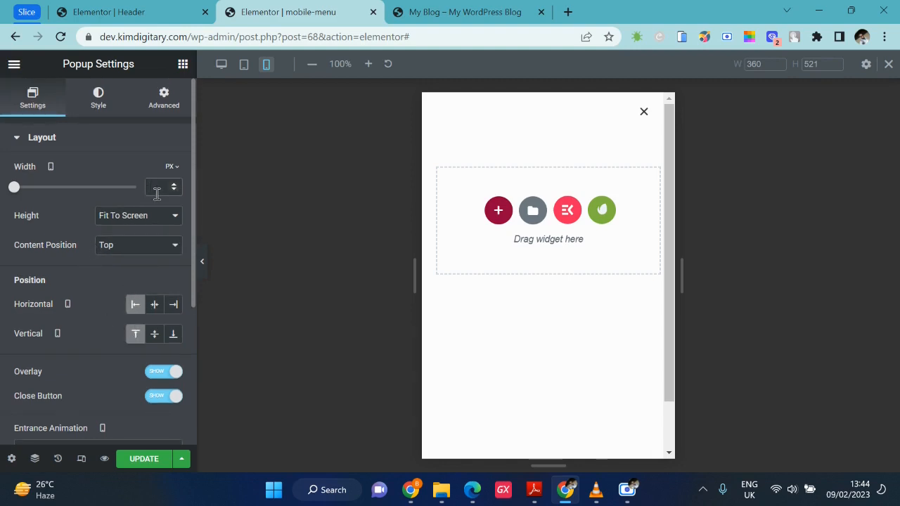
pyautogui.write('34')
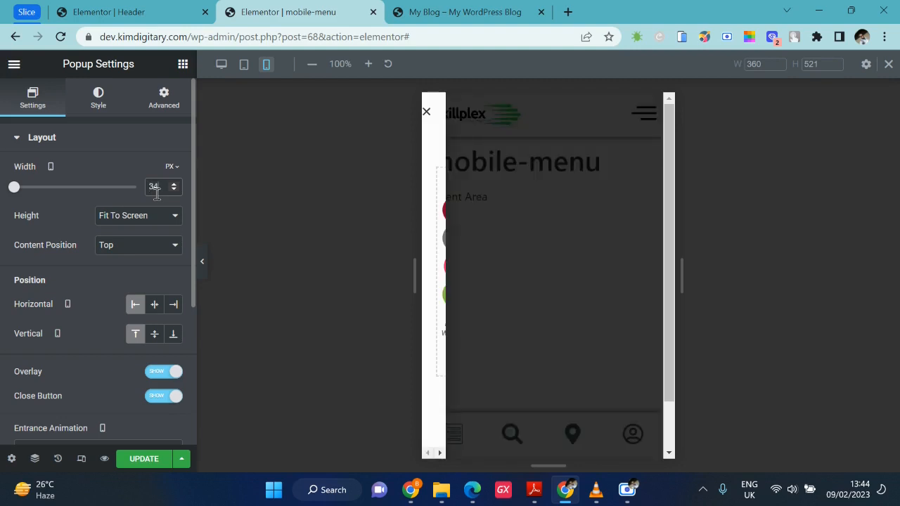
pyautogui.write('5')
pyautogui.press('BackSpace')
pyautogui.write('0')
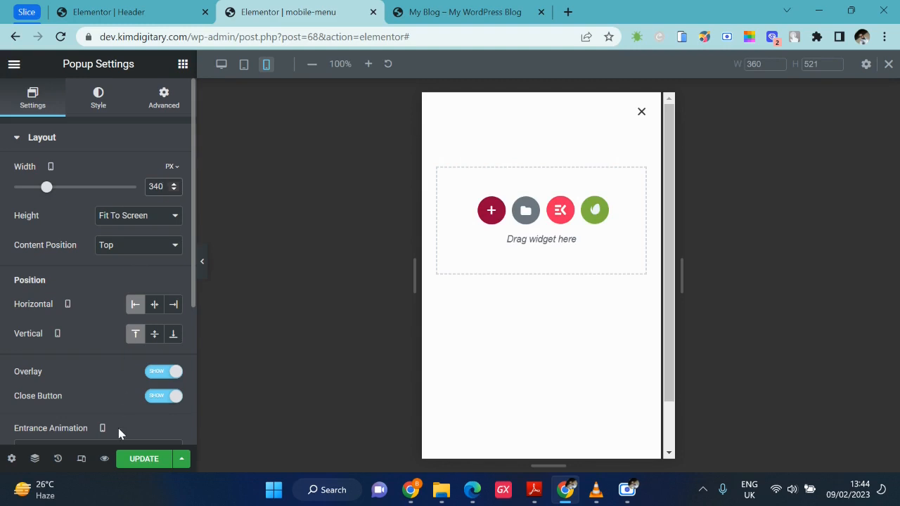
pyautogui.scroll(-3, 121, 429)
pyautogui.scroll(-3, 136, 380)
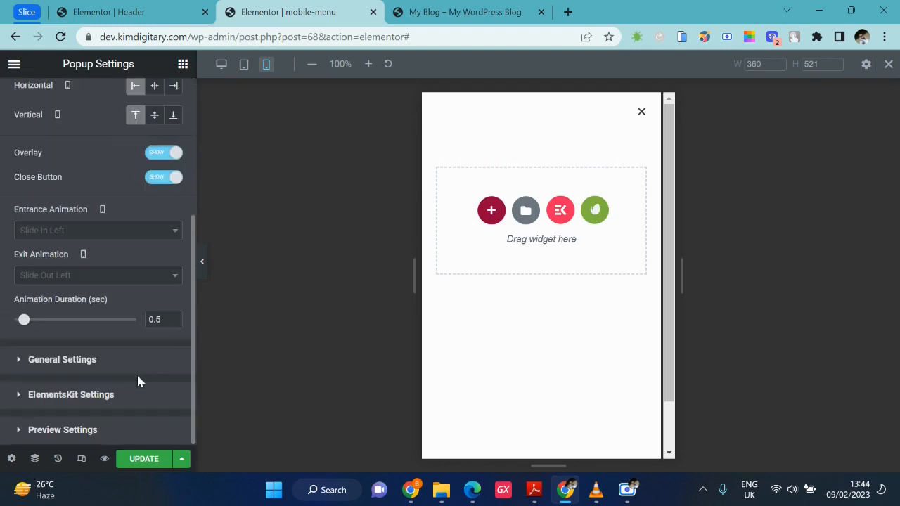
pyautogui.click(138, 461)
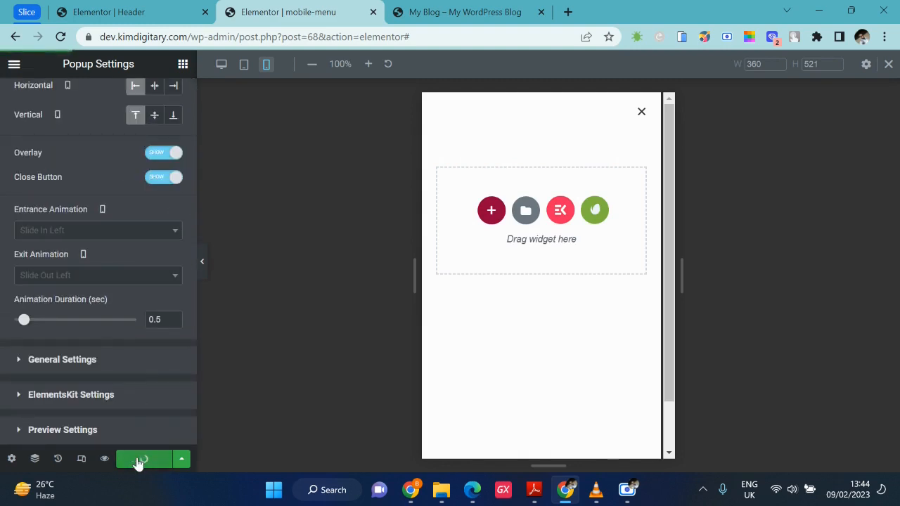
# - In the Header template's mobile view, give the hamburger menu icon a dynamic Popup link
pyautogui.click(113, 12)
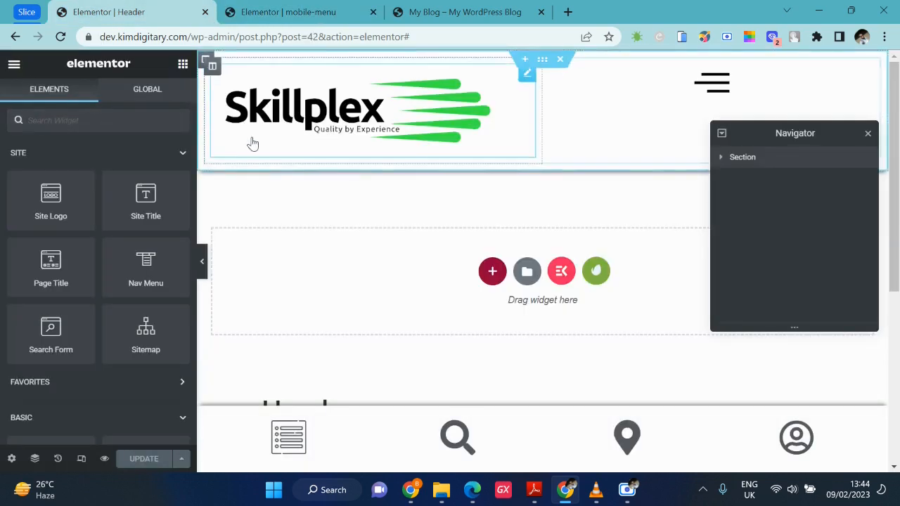
pyautogui.click(81, 459)
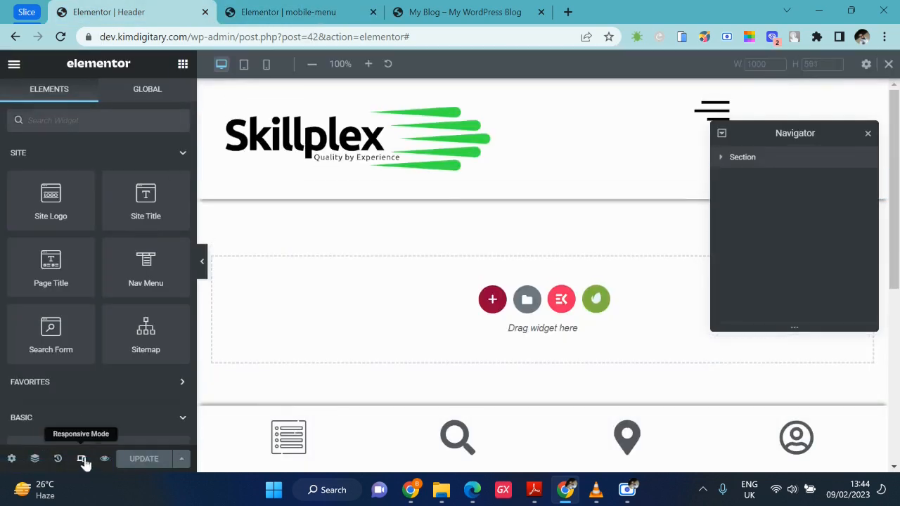
pyautogui.click(267, 64)
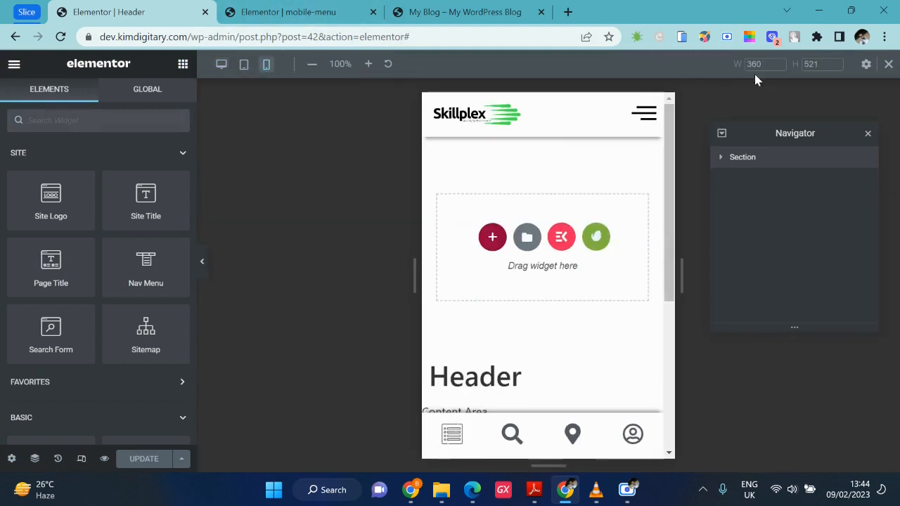
pyautogui.click(645, 124)
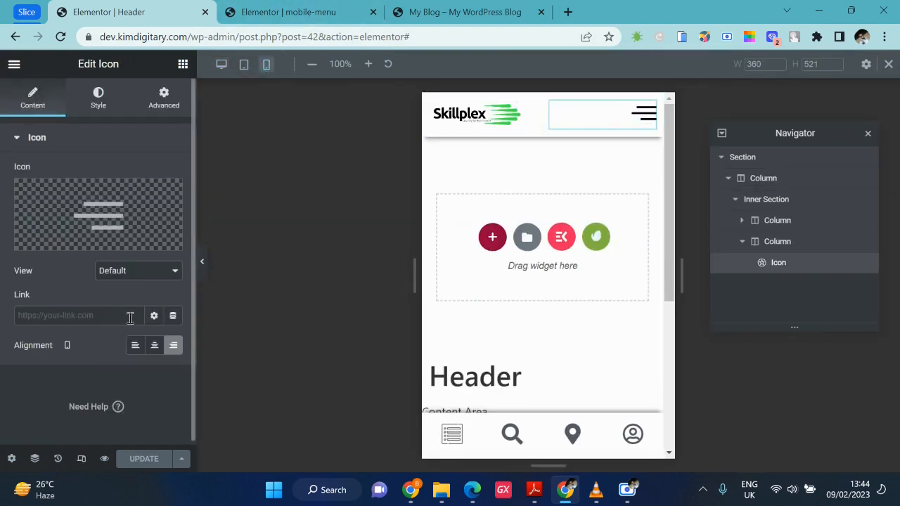
pyautogui.click(173, 317)
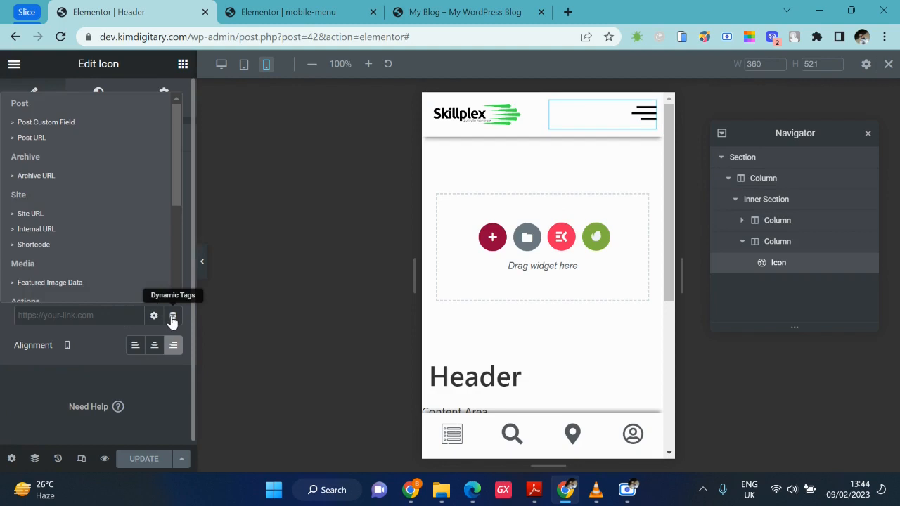
pyautogui.scroll(-3, 47, 251)
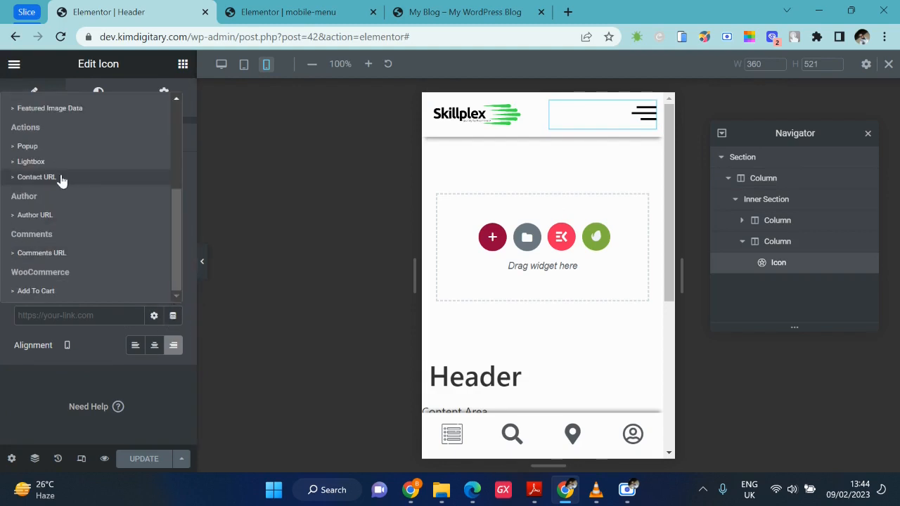
pyautogui.click(52, 148)
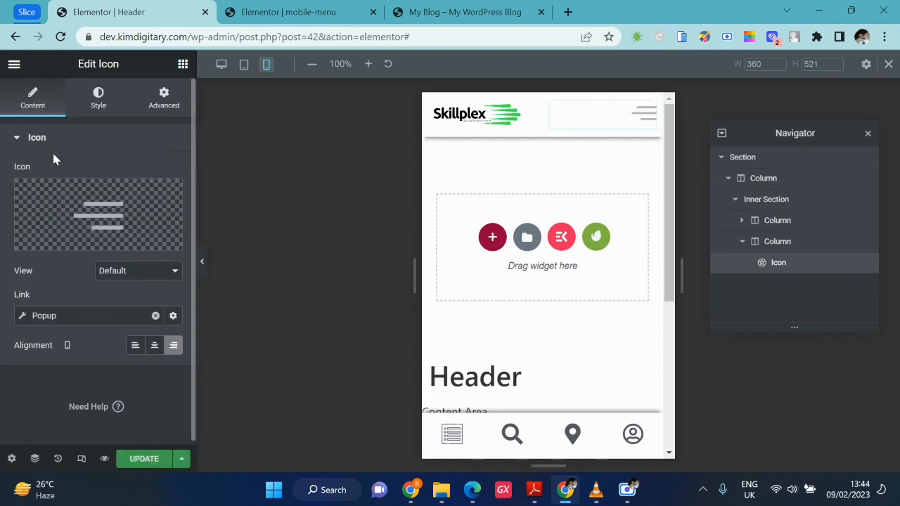
# - Set the icon's Open Popup action to use the mobile-menu template and update the header
pyautogui.click(25, 314)
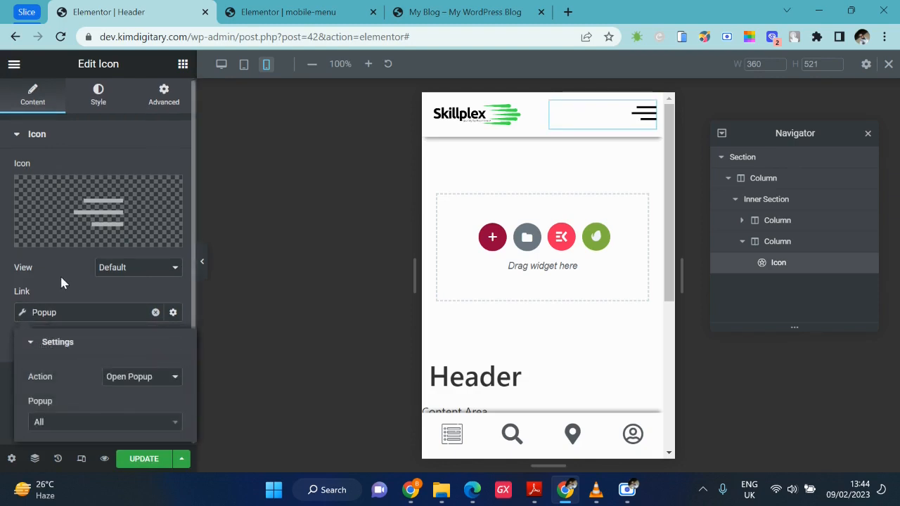
pyautogui.click(98, 420)
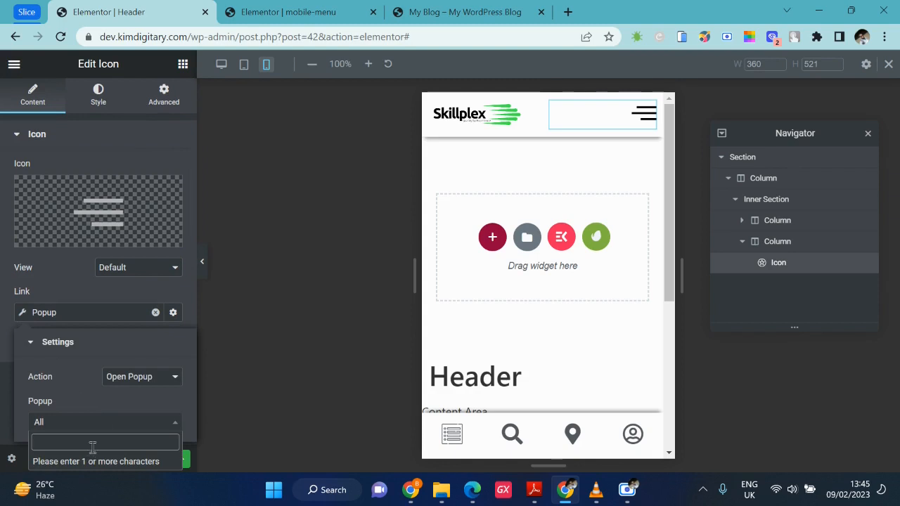
pyautogui.write('mo')
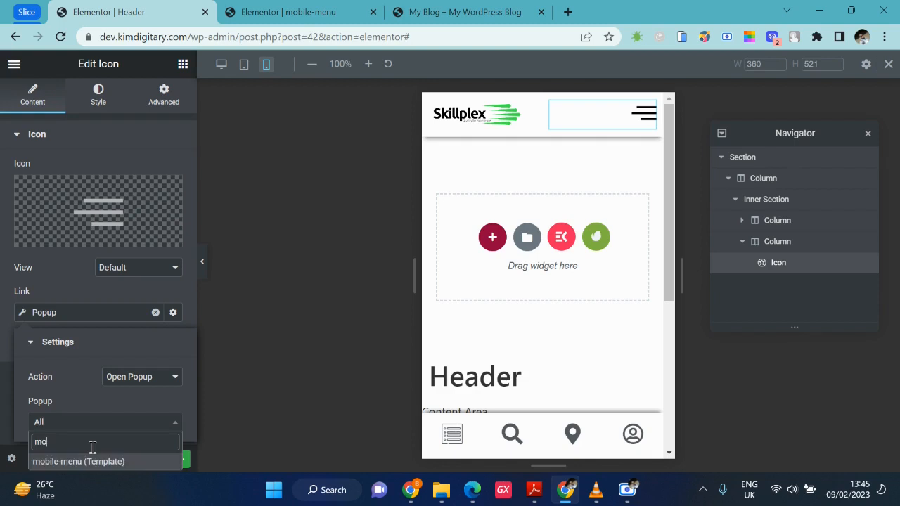
pyautogui.click(82, 463)
pyautogui.click(2, 392)
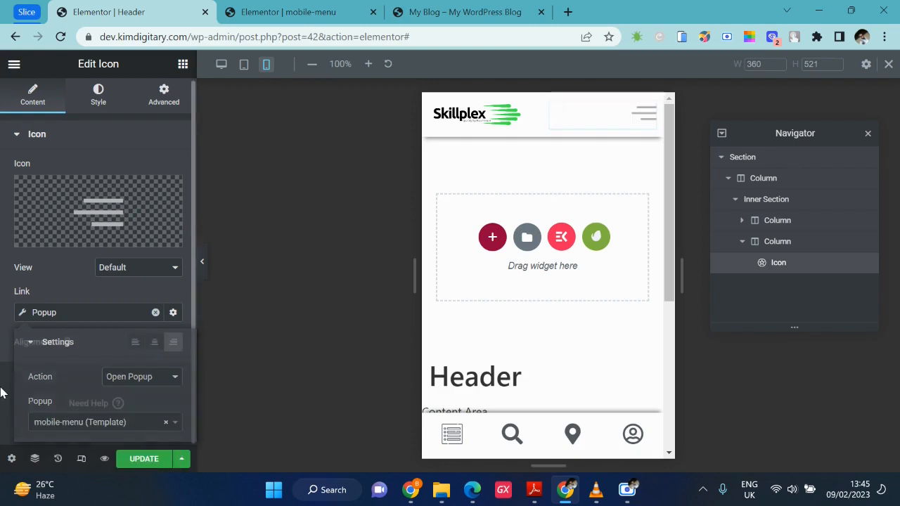
pyautogui.click(141, 461)
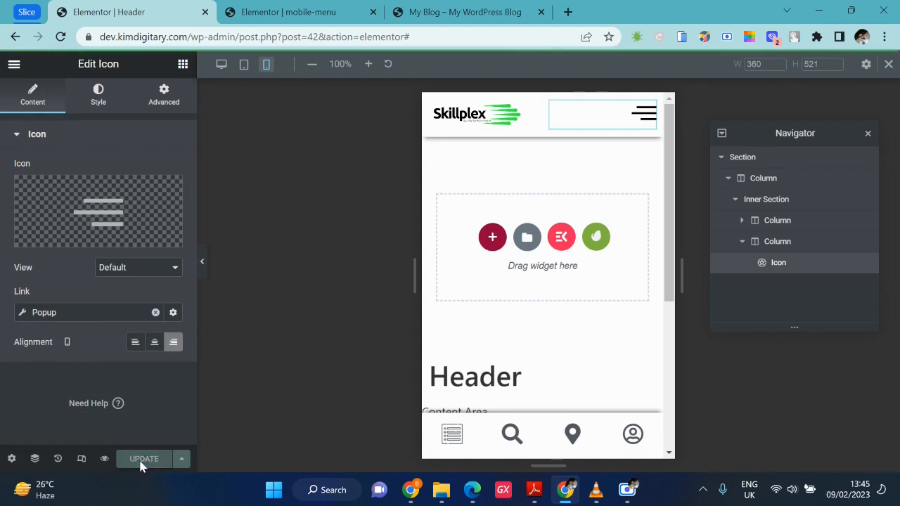
# - Reload the site's mobile preview and check the hamburger icon's popup link in the header
pyautogui.rightClick(409, 9)
pyautogui.click(414, 9)
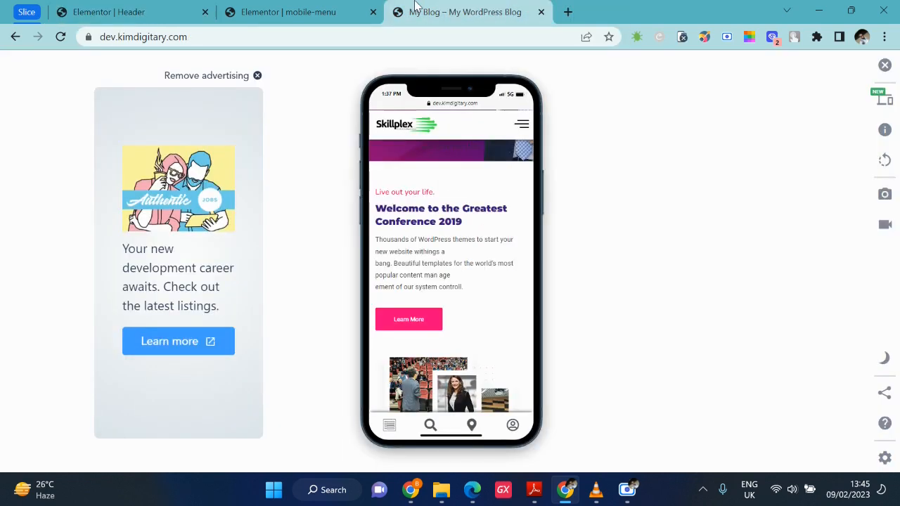
pyautogui.click(61, 38)
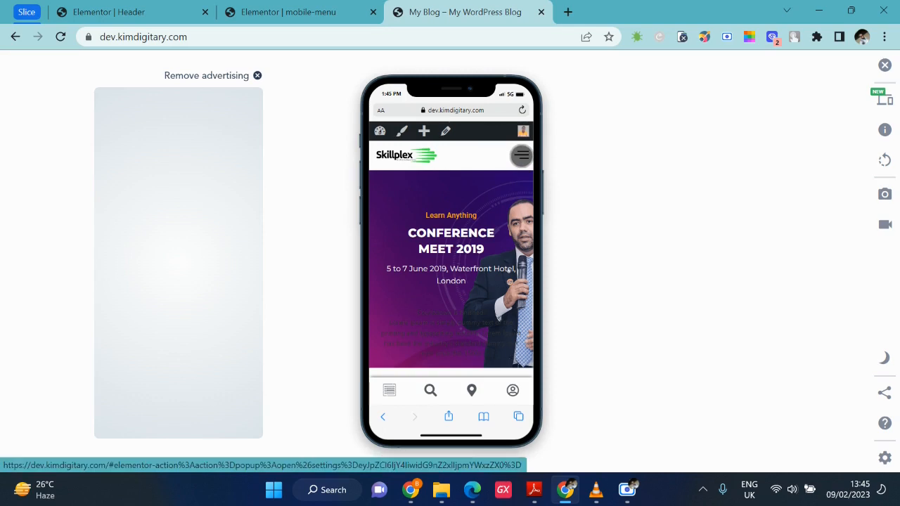
# - In the mobile-menu popup template, add a new single-column section and dismiss the popup settings notice
pyautogui.click(151, 10)
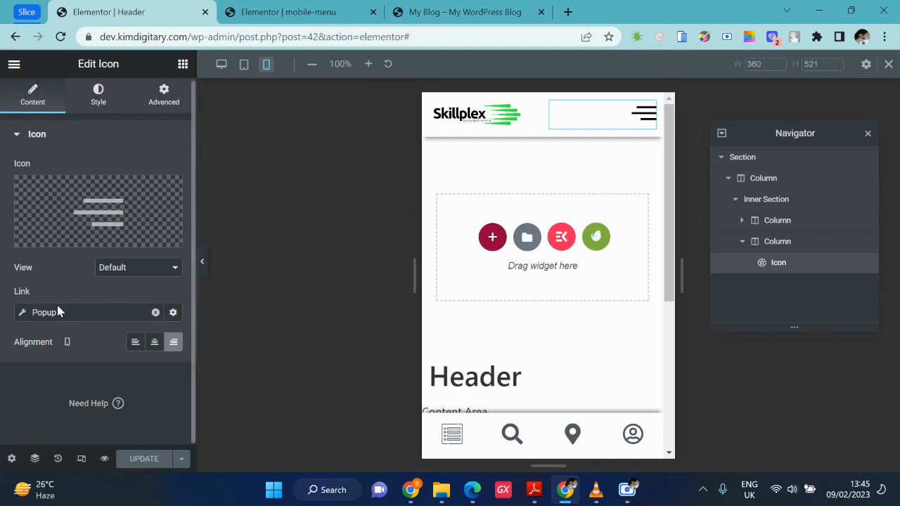
pyautogui.click(302, 11)
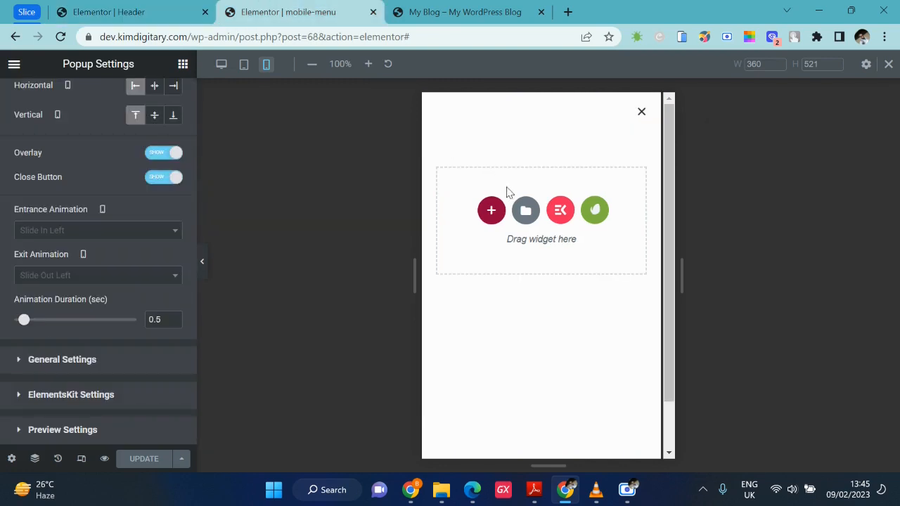
pyautogui.click(492, 209)
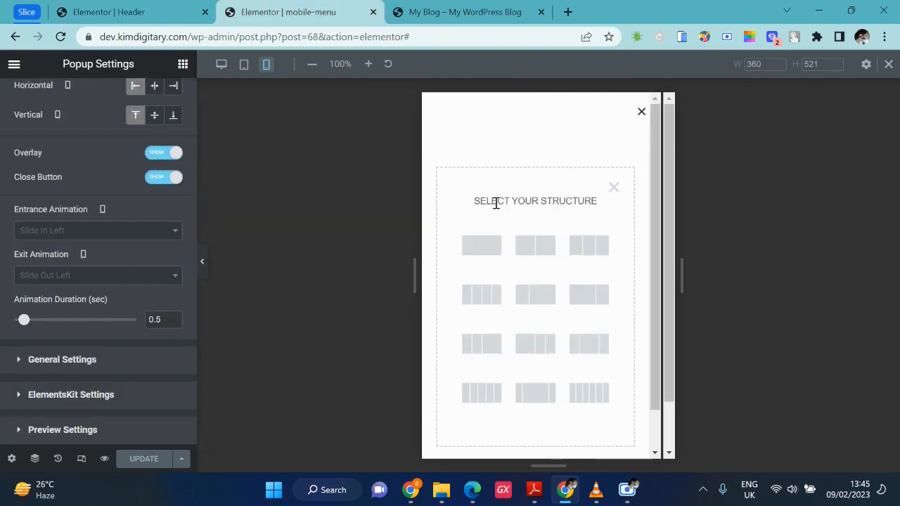
pyautogui.click(481, 245)
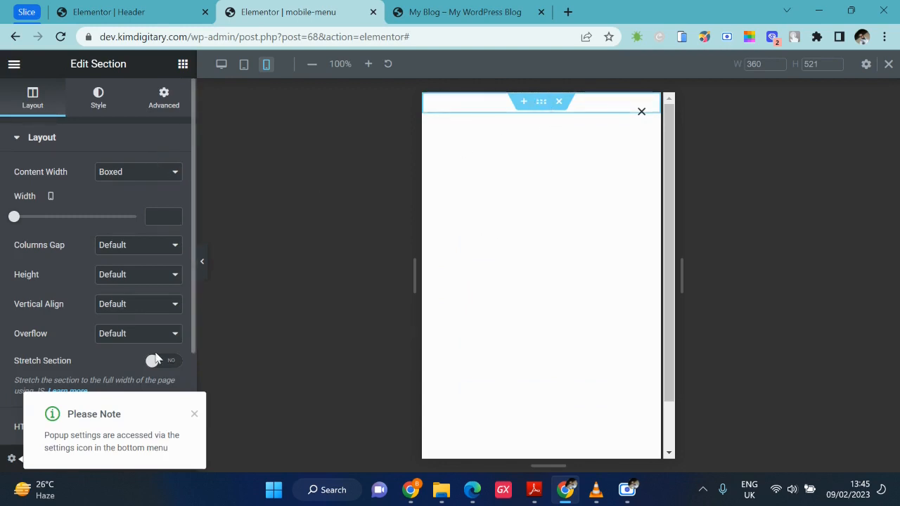
pyautogui.click(192, 416)
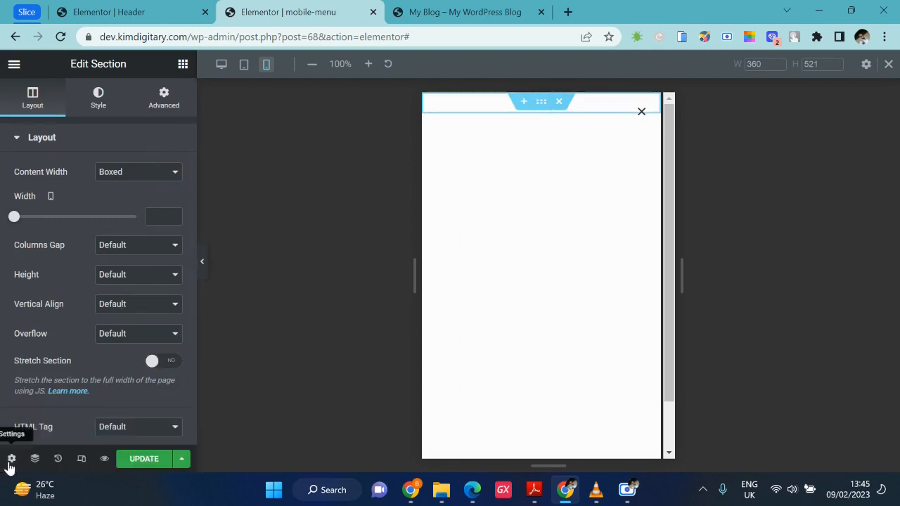
pyautogui.click(9, 463)
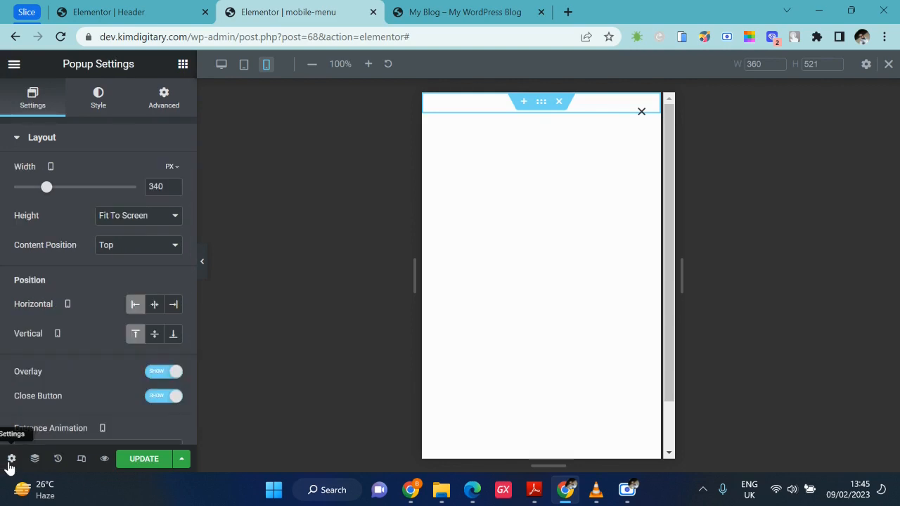
pyautogui.scroll(-3, 97, 328)
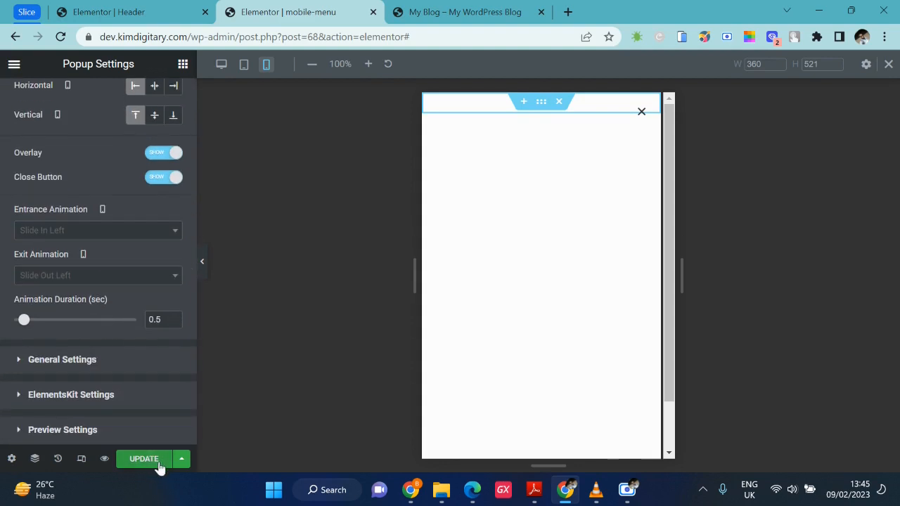
pyautogui.scroll(3, 127, 204)
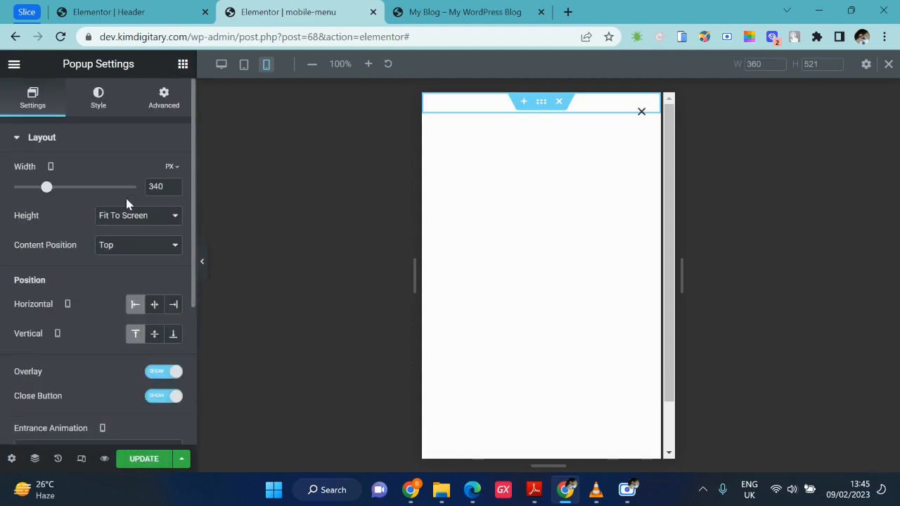
# - Add a two-column inner section inside the popup's section and set each column's mobile width to 50%
pyautogui.click(183, 64)
pyautogui.moveTo(59, 232); pyautogui.dragTo(475, 97)
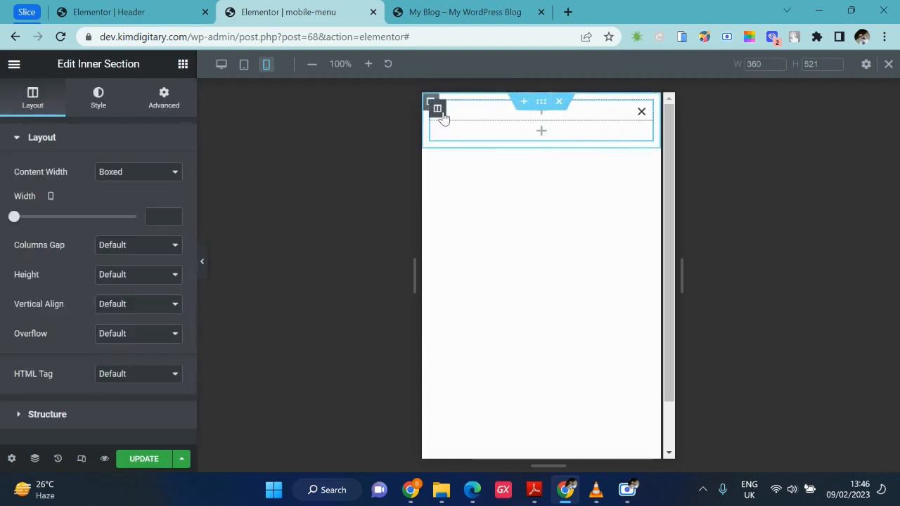
pyautogui.click(438, 110)
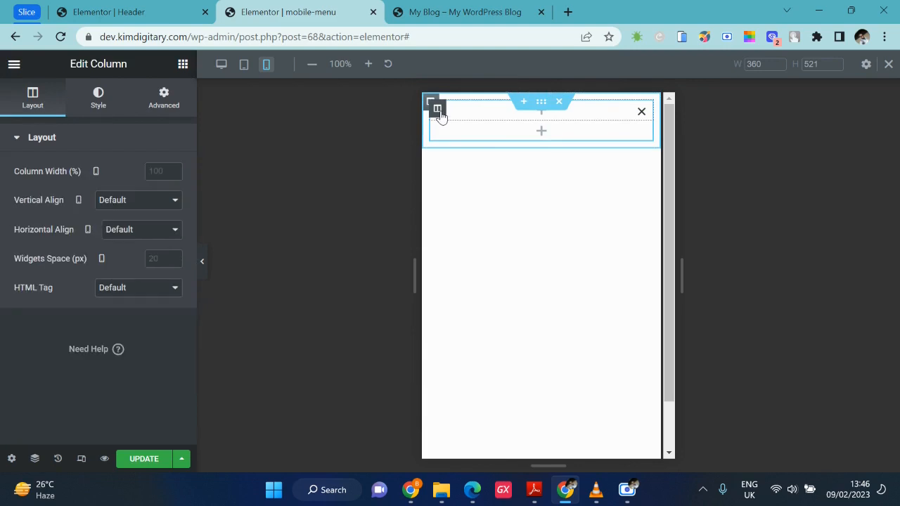
pyautogui.click(158, 171)
pyautogui.write('50')
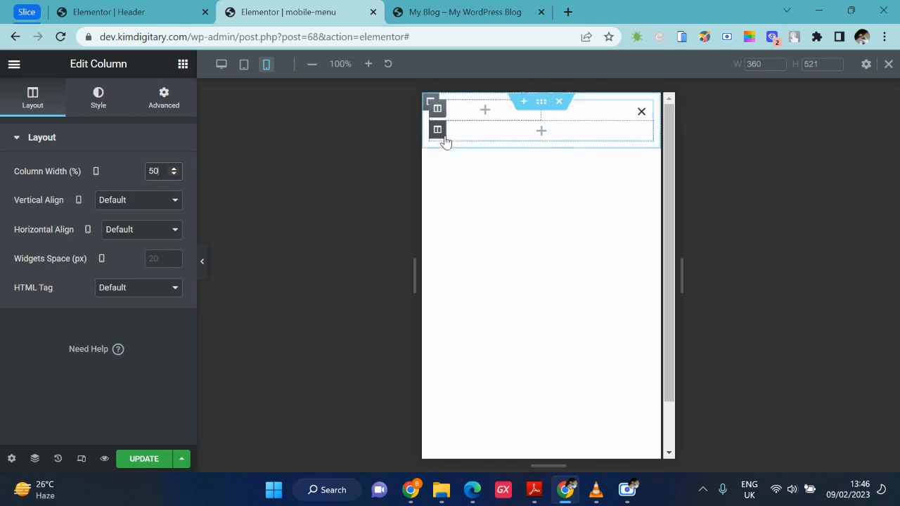
pyautogui.click(437, 130)
pyautogui.click(157, 172)
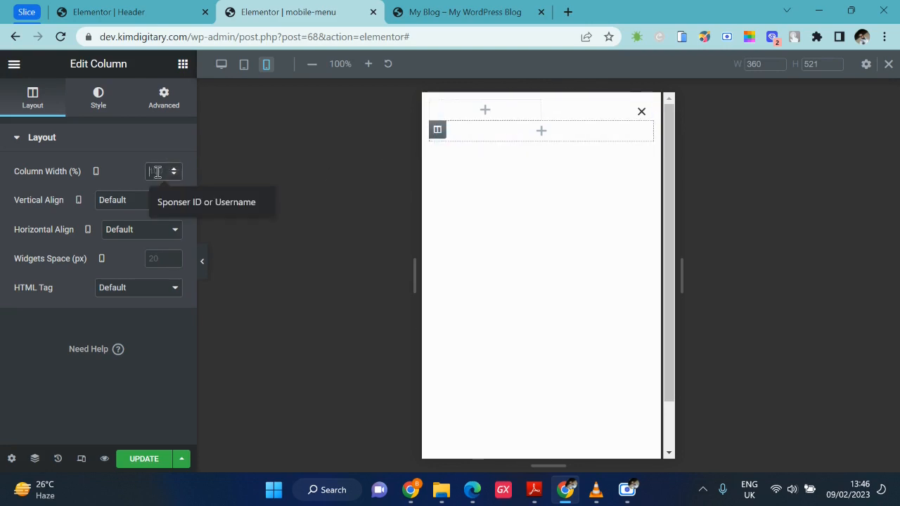
pyautogui.write('50')
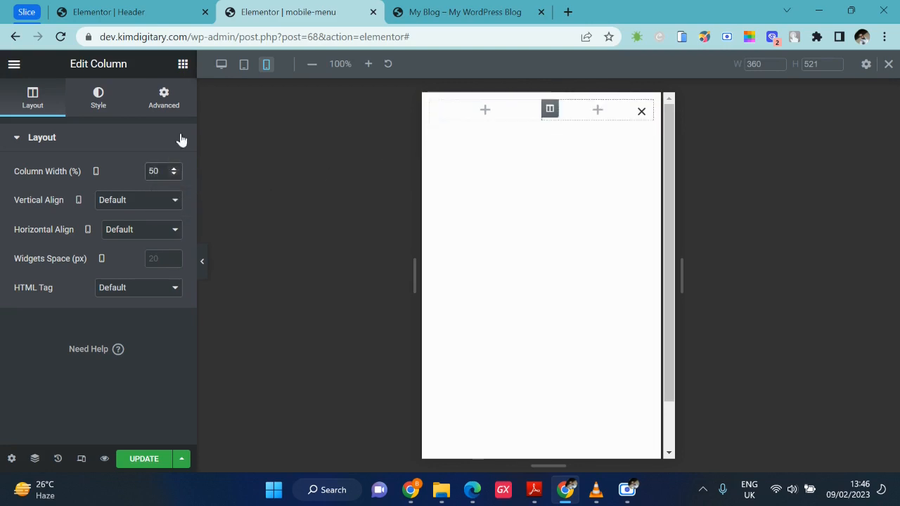
# - Find the Site Logo widget, place it in the inner section's first column, and update the popup
pyautogui.click(181, 63)
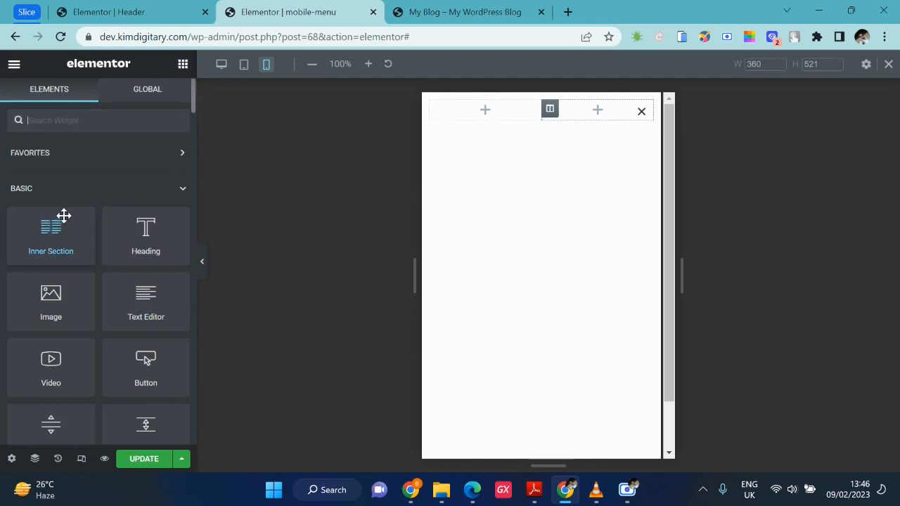
pyautogui.scroll(-2, 119, 169)
pyautogui.scroll(3, 118, 169)
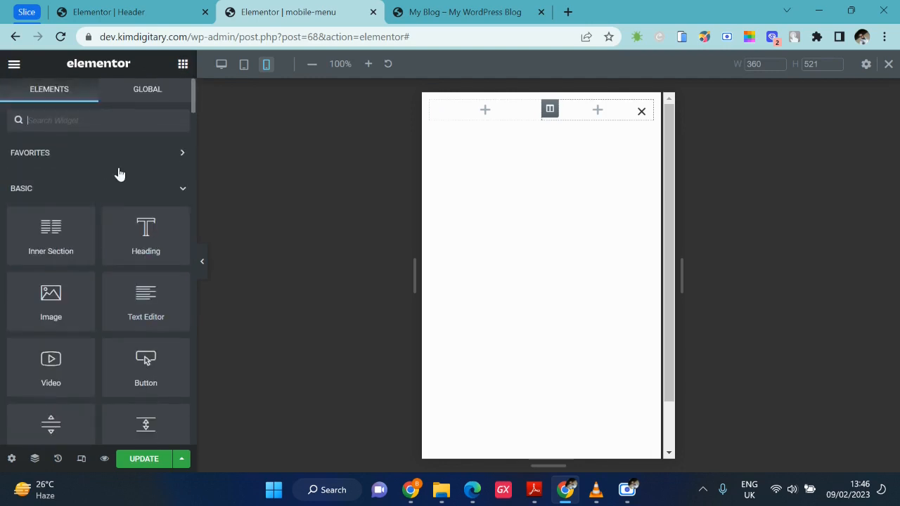
pyautogui.write('site')
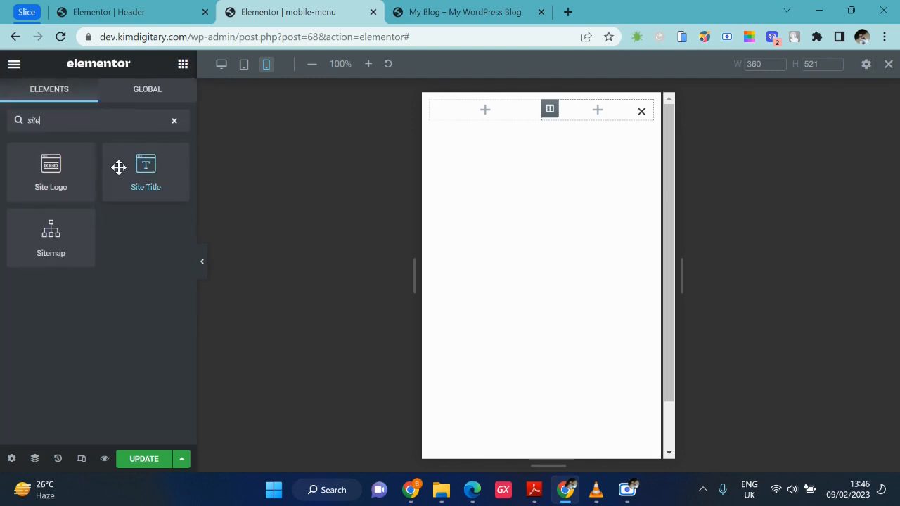
pyautogui.moveTo(68, 178); pyautogui.dragTo(470, 120)
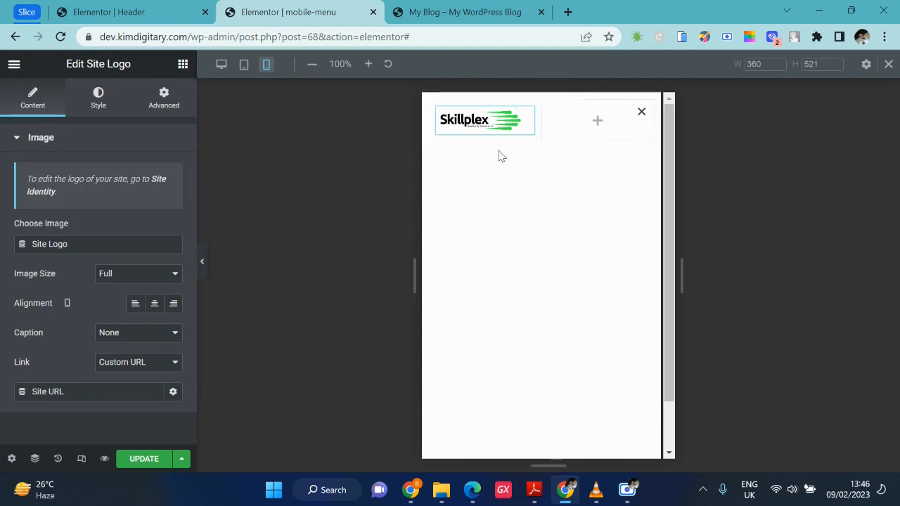
pyautogui.click(145, 460)
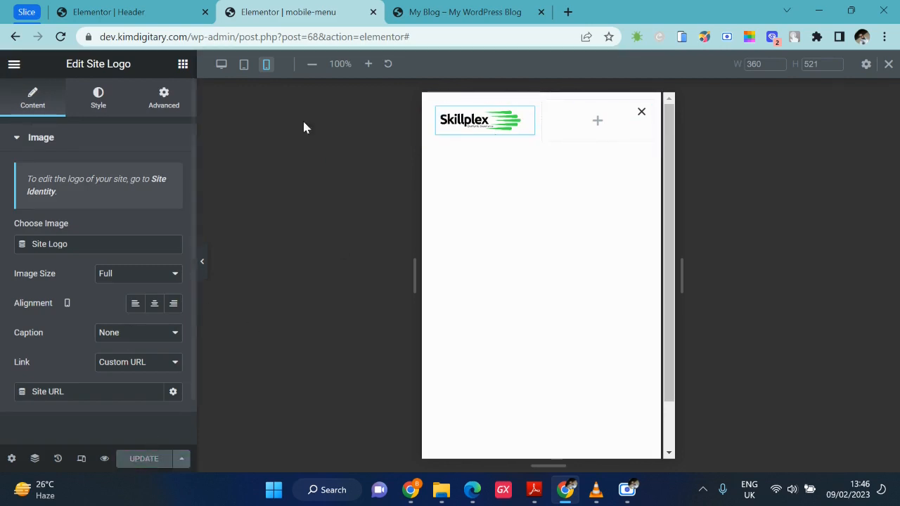
# - Reload the site's mobile preview and open the menu popup from the header's hamburger icon to check its logo and width
pyautogui.click(424, 7)
pyautogui.click(199, 39)
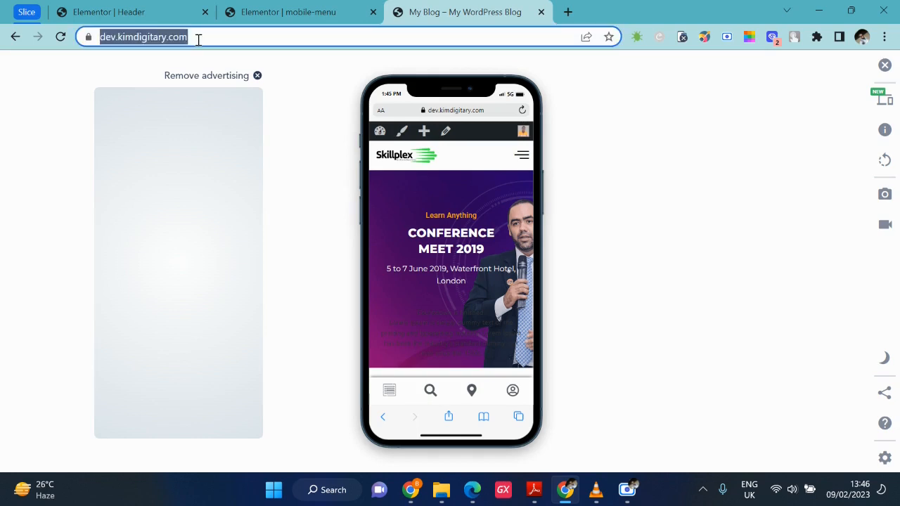
pyautogui.press('Return')
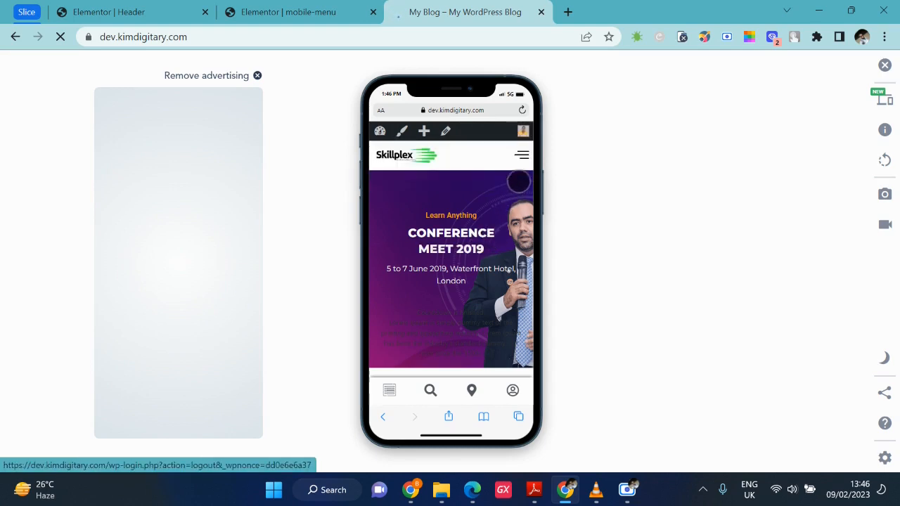
pyautogui.click(522, 155)
pyautogui.click(523, 156)
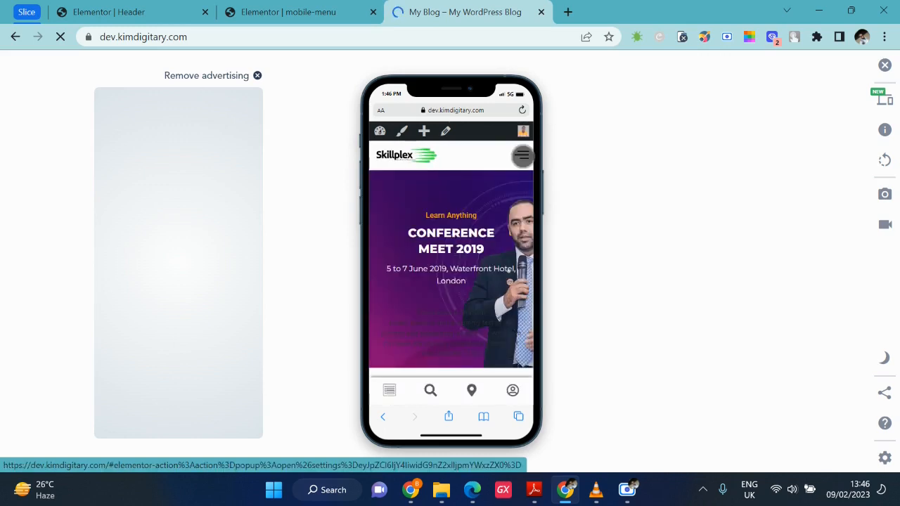
pyautogui.click(523, 156)
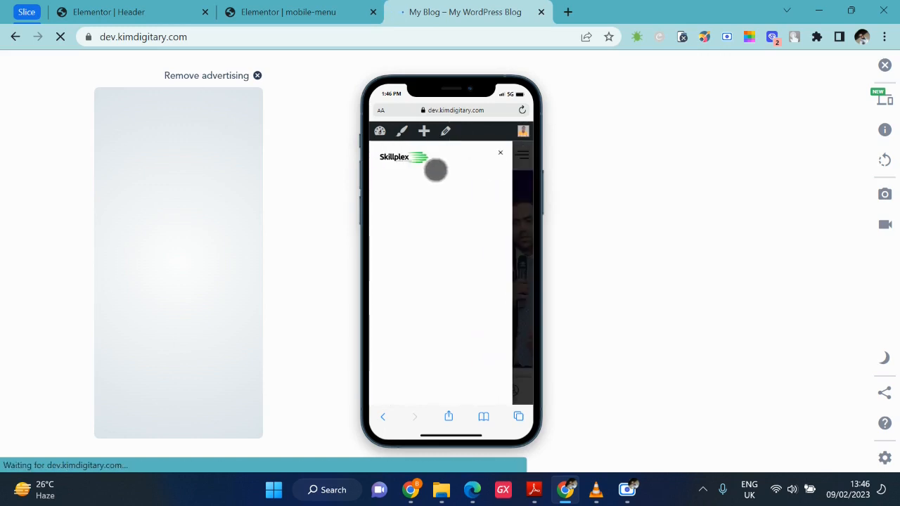
pyautogui.click(518, 199)
# - Set the mobile-menu popup's mobile width to 360 px and update the popup
pyautogui.click(281, 12)
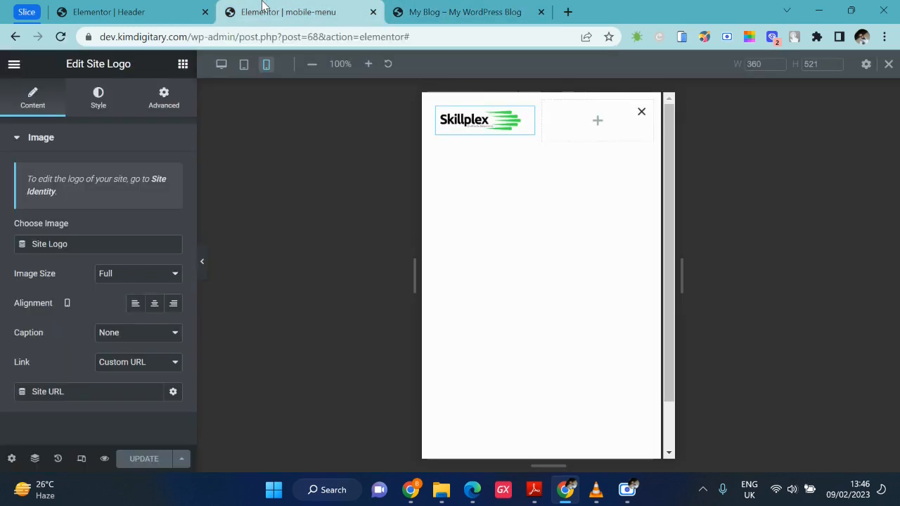
pyautogui.click(11, 459)
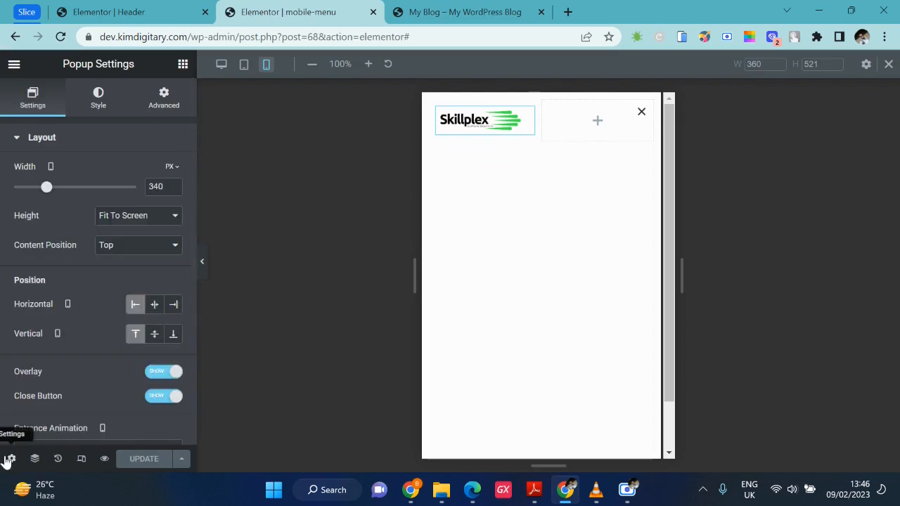
pyautogui.doubleClick(156, 187)
pyautogui.write('360')
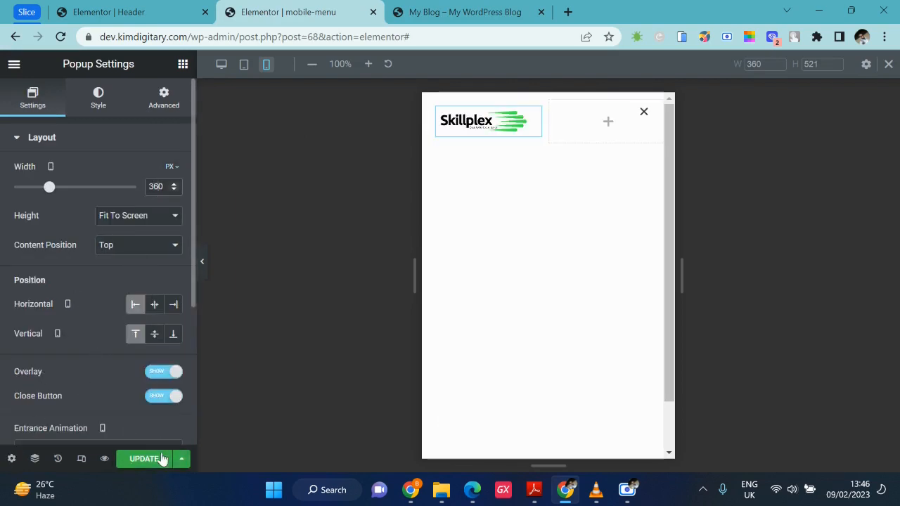
pyautogui.click(145, 459)
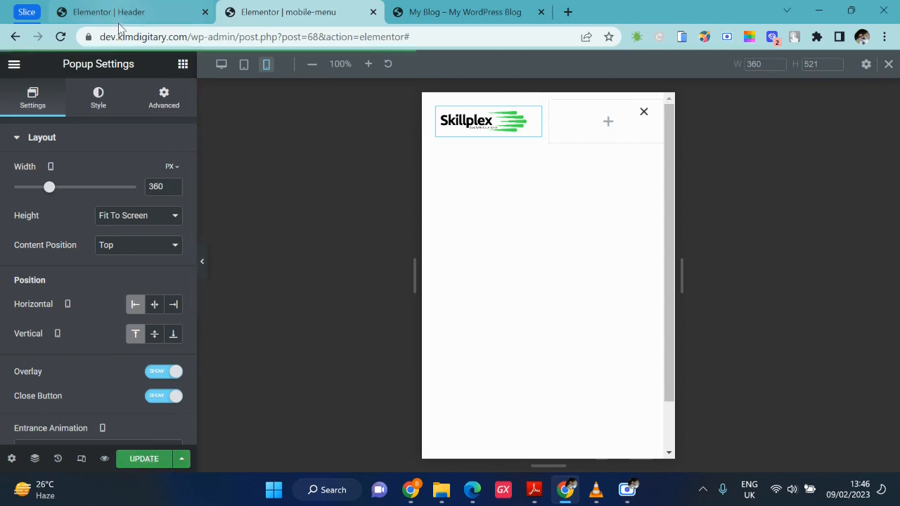
pyautogui.click(459, 13)
pyautogui.click(281, 11)
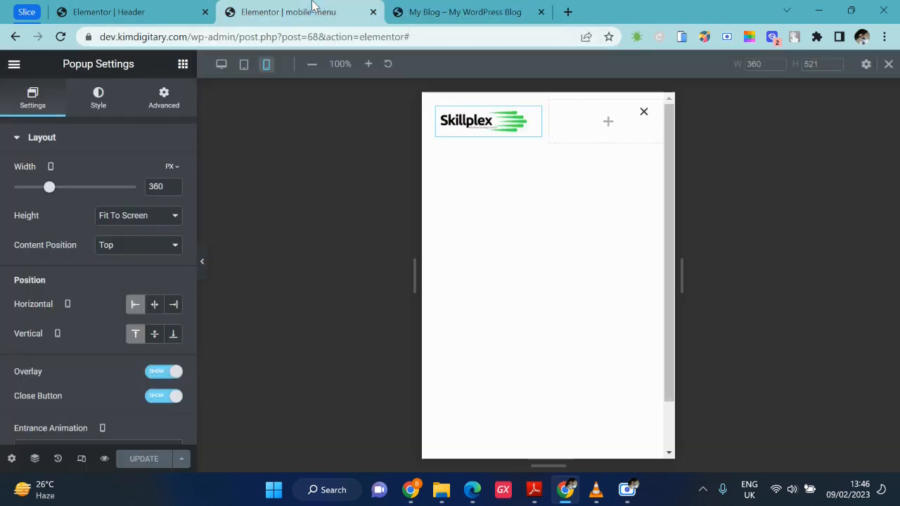
# - Open the WordPress admin dashboard at dev.kimdigitary.com/wp-admin in a new browser tab
pyautogui.click(568, 12)
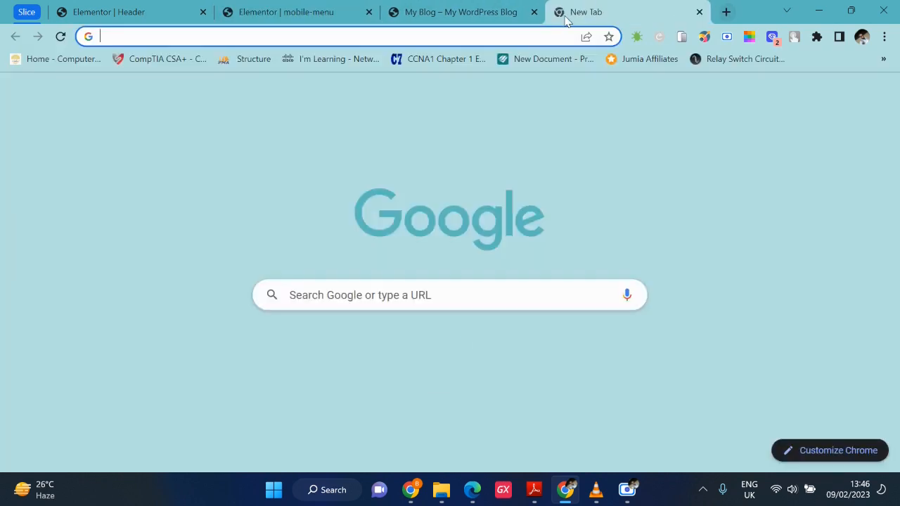
pyautogui.click(536, 34)
pyautogui.write('dev')
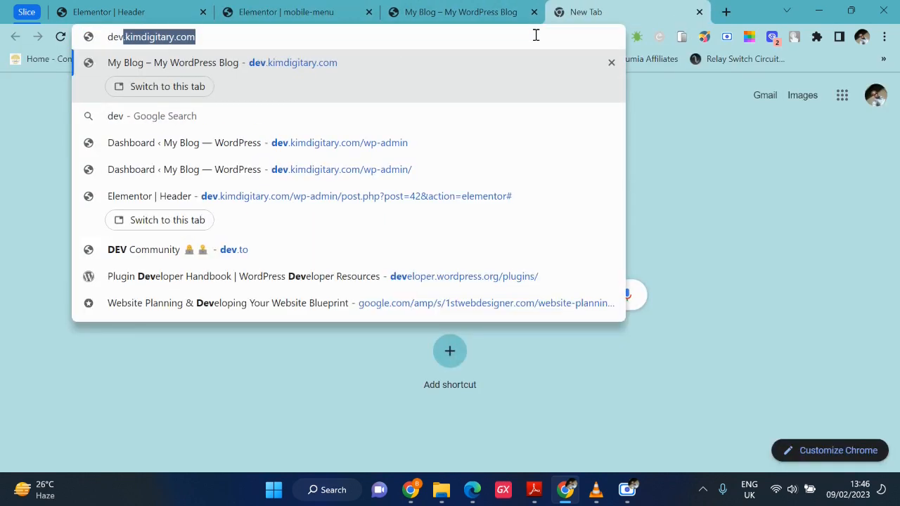
pyautogui.press('Right')
pyautogui.write('/p-admin')
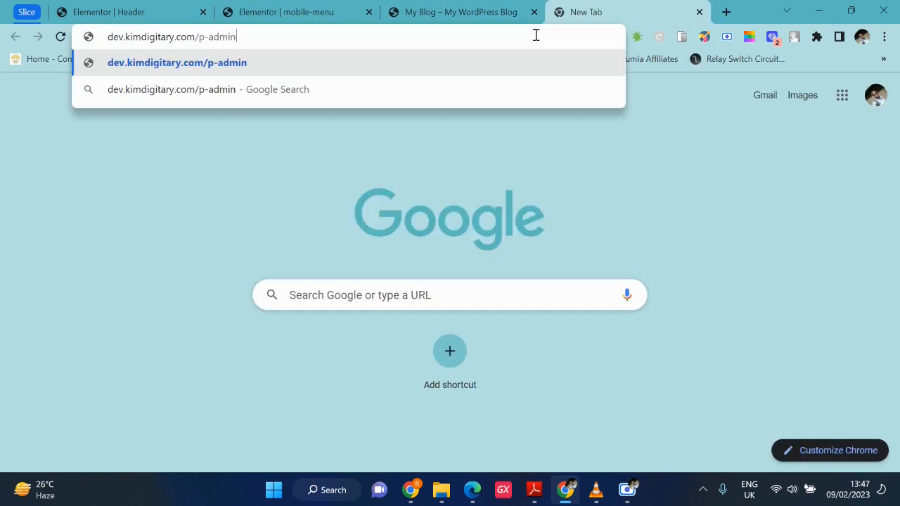
pyautogui.press('Return')
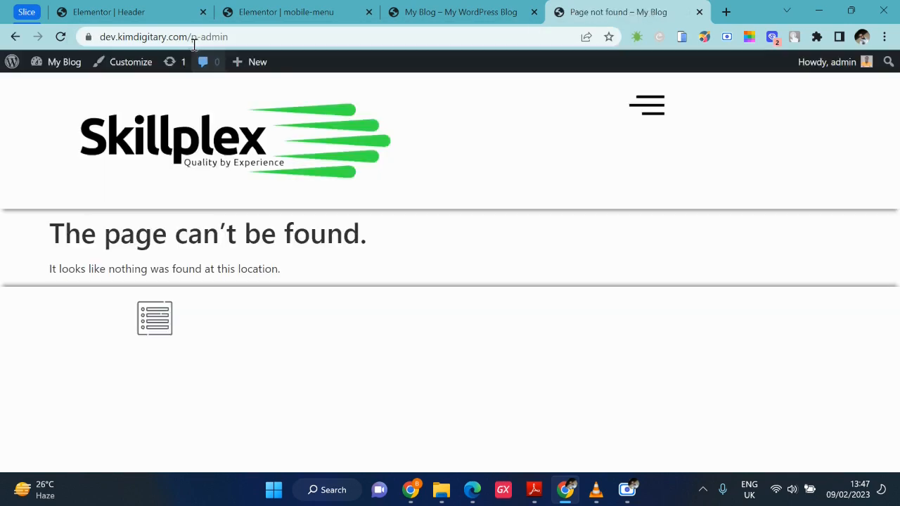
pyautogui.click(194, 39)
pyautogui.click(194, 40)
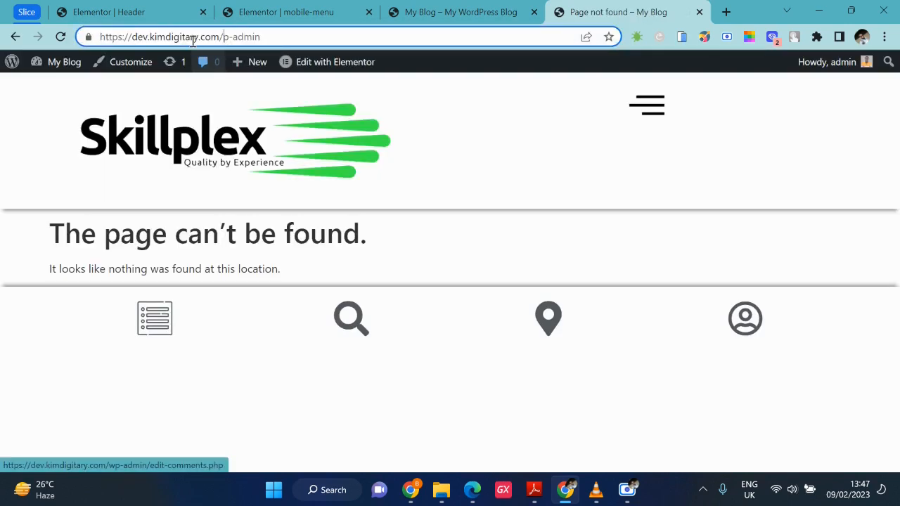
pyautogui.write('w')
pyautogui.press('Return')
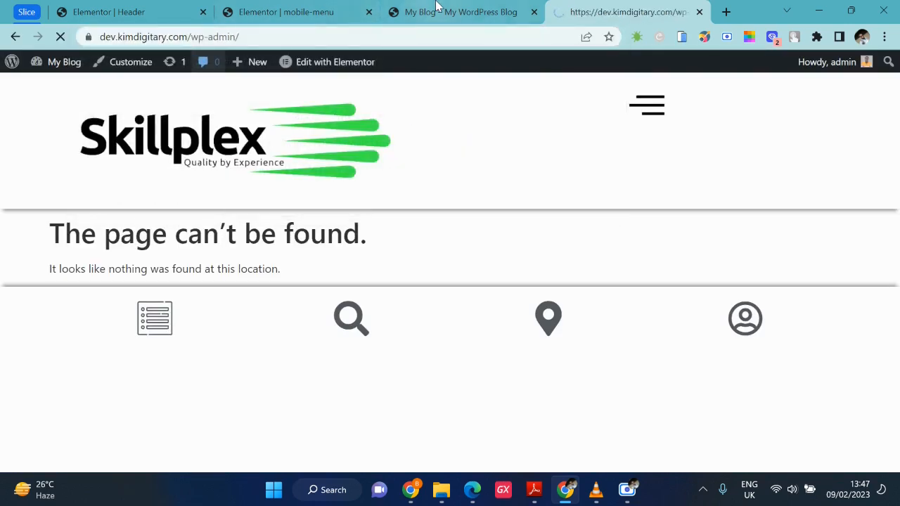
# - Return to the site's mobile preview and toggle the menu popup open and closed at the header's hamburger icon
pyautogui.click(436, 10)
pyautogui.click(521, 156)
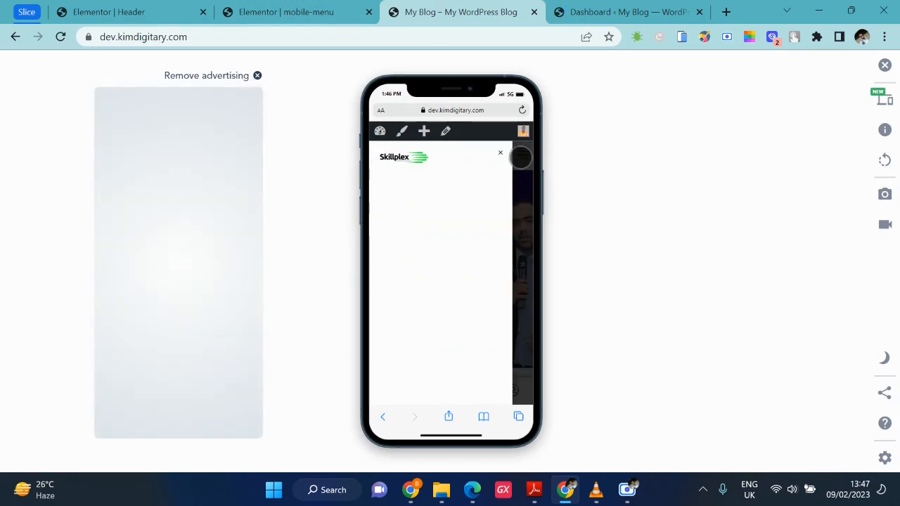
pyautogui.click(521, 157)
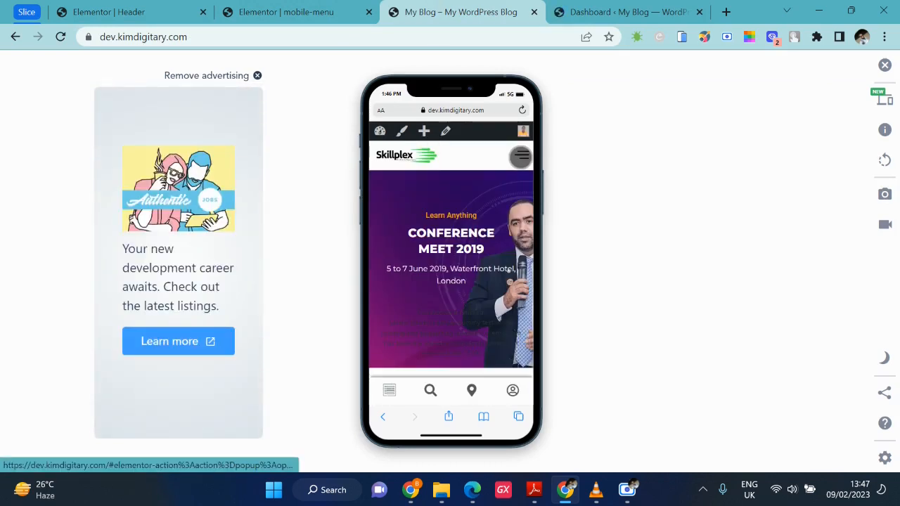
# - Check that the header's hamburger icon opens the sliding menu popup in the mobile preview
pyautogui.click(521, 158)
pyautogui.click(521, 158)
pyautogui.click(521, 157)
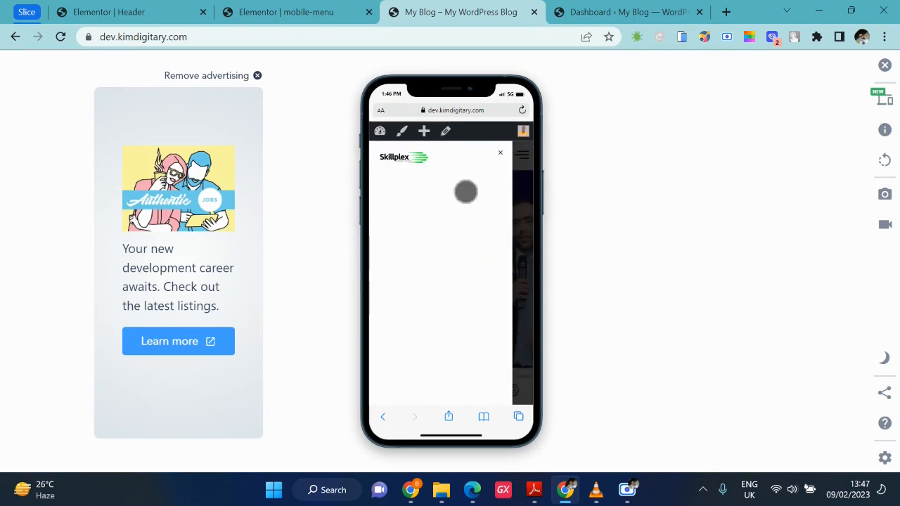
# - Switch to the WordPress dashboard and open the Menus page under Appearance
pyautogui.click(579, 20)
pyautogui.scroll(-2, 29, 375)
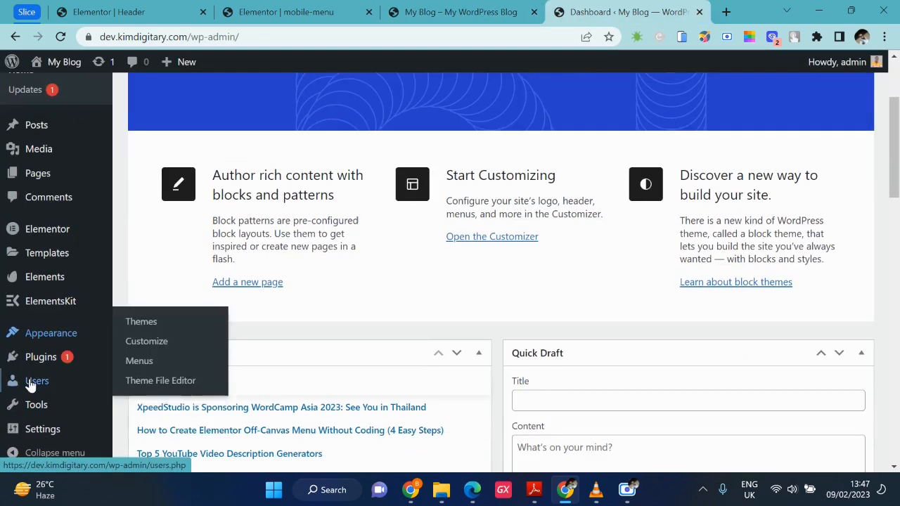
pyautogui.moveTo(59, 336)
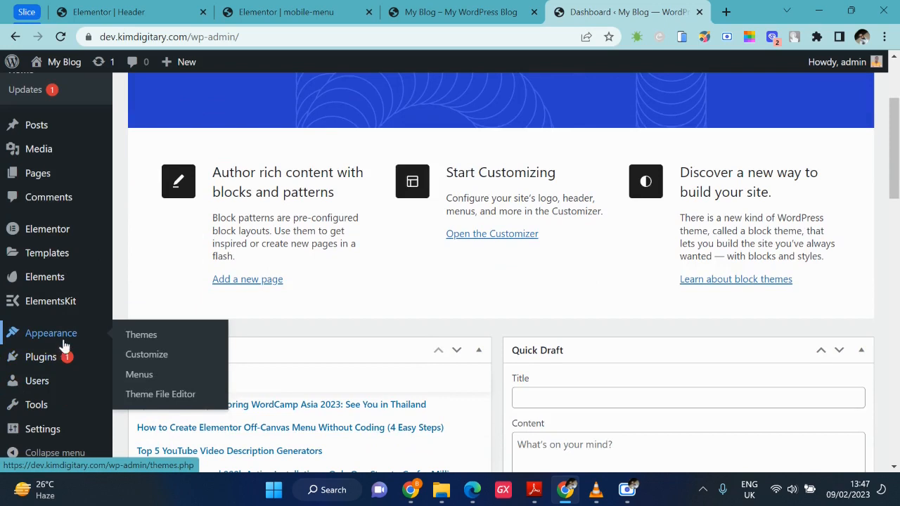
pyautogui.click(151, 382)
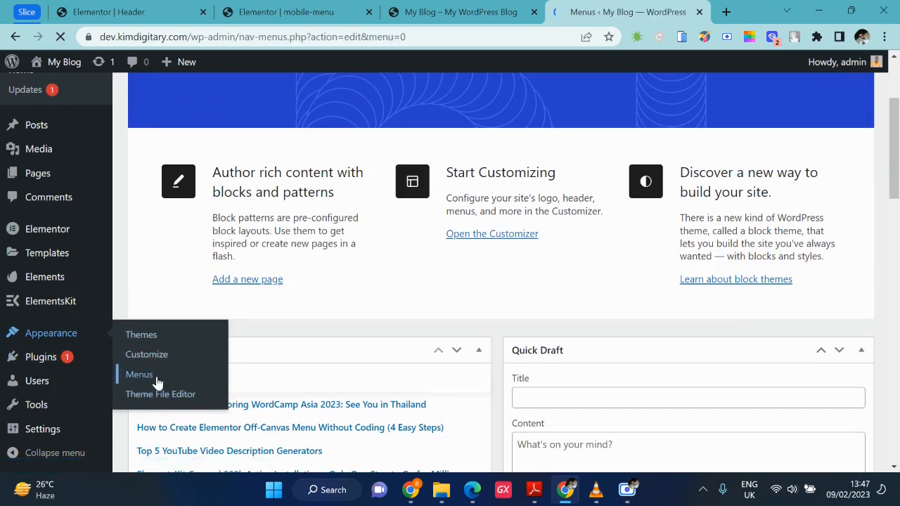
pyautogui.scroll(-2, 390, 304)
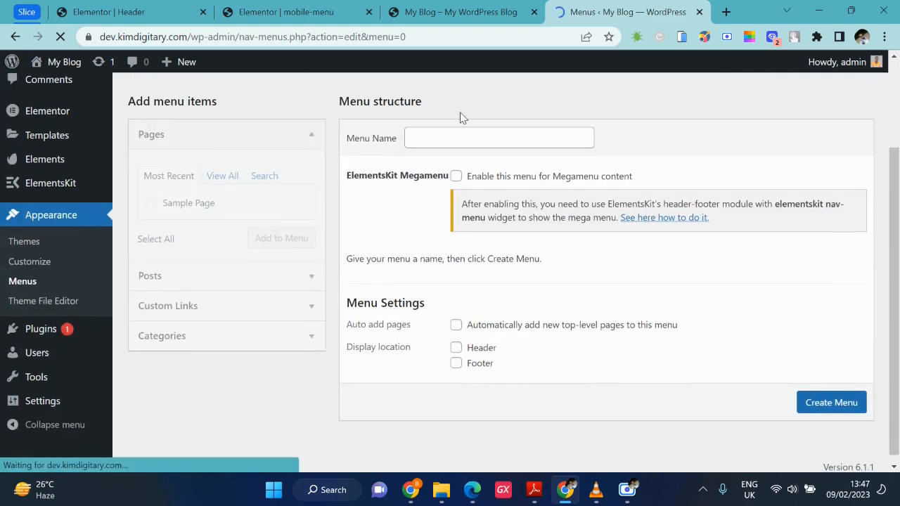
# - Create a new navigation menu named "main" without assigning a display location
pyautogui.click(461, 135)
pyautogui.write('main')
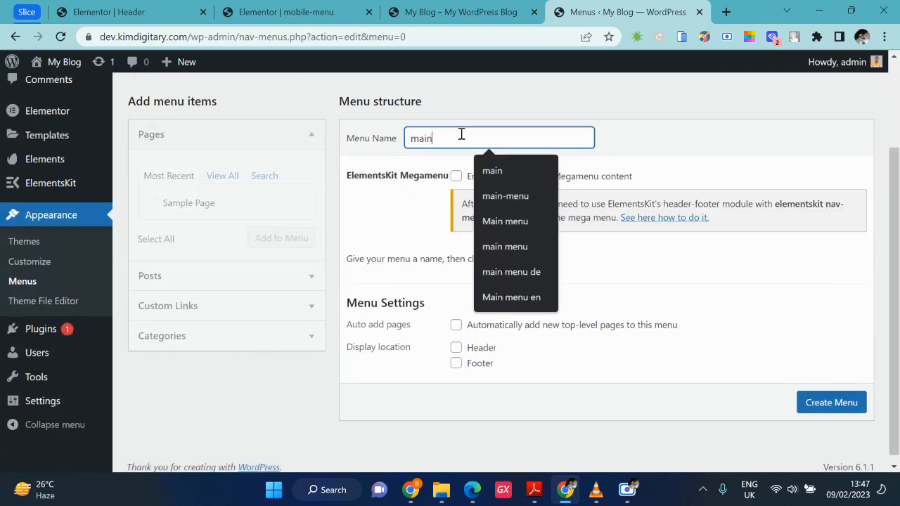
pyautogui.click(388, 183)
pyautogui.scroll(-1, 460, 286)
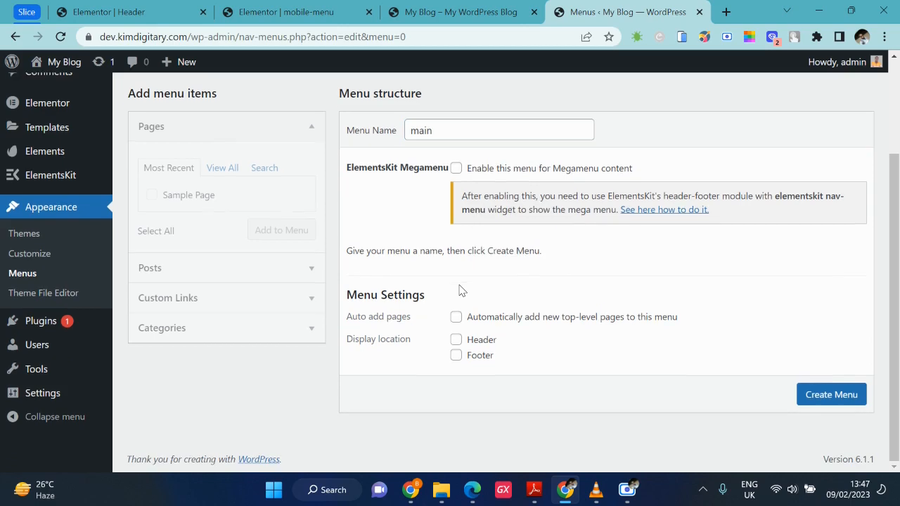
pyautogui.click(842, 395)
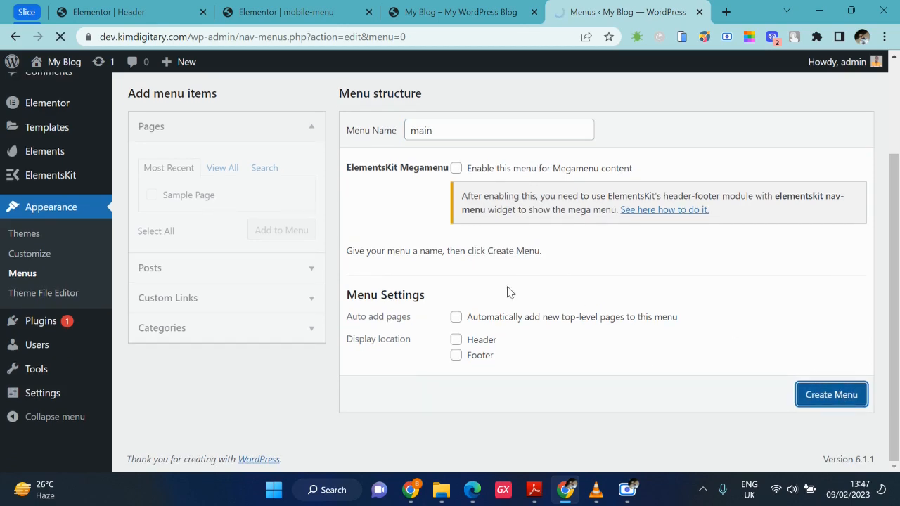
# - Open the main menu in the Customizer's Menus section and show the items that can be added to it
pyautogui.scroll(-2, 510, 292)
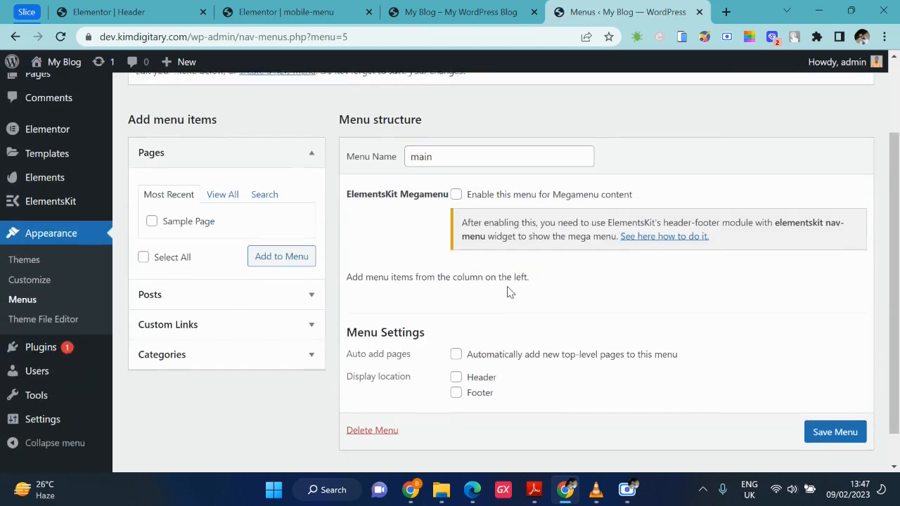
pyautogui.click(47, 280)
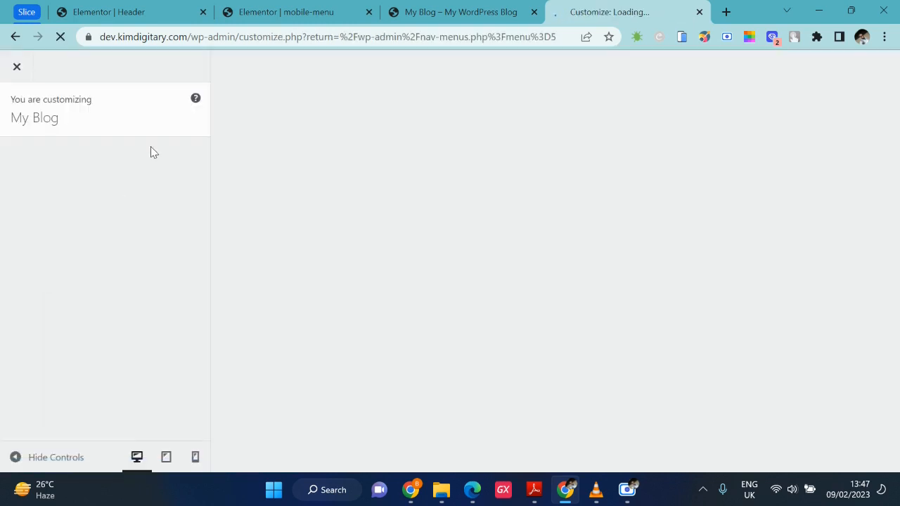
pyautogui.click(101, 243)
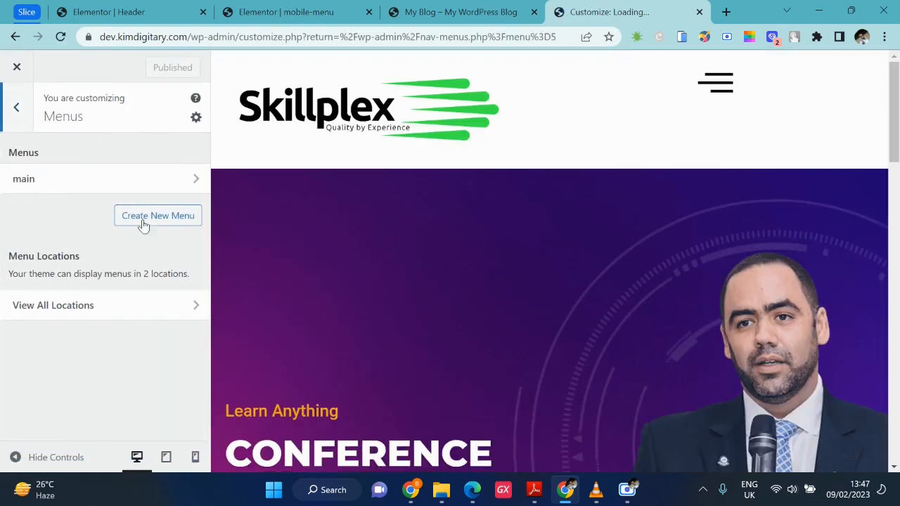
pyautogui.click(150, 218)
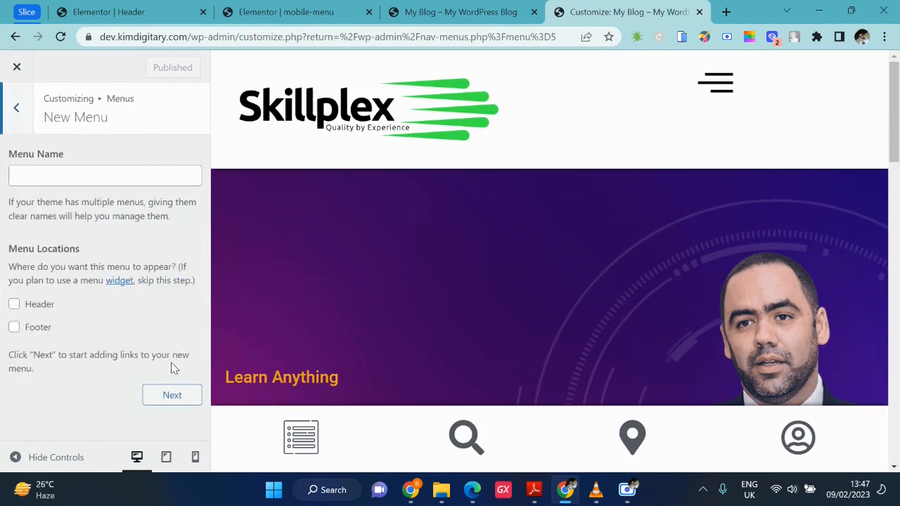
pyautogui.click(15, 131)
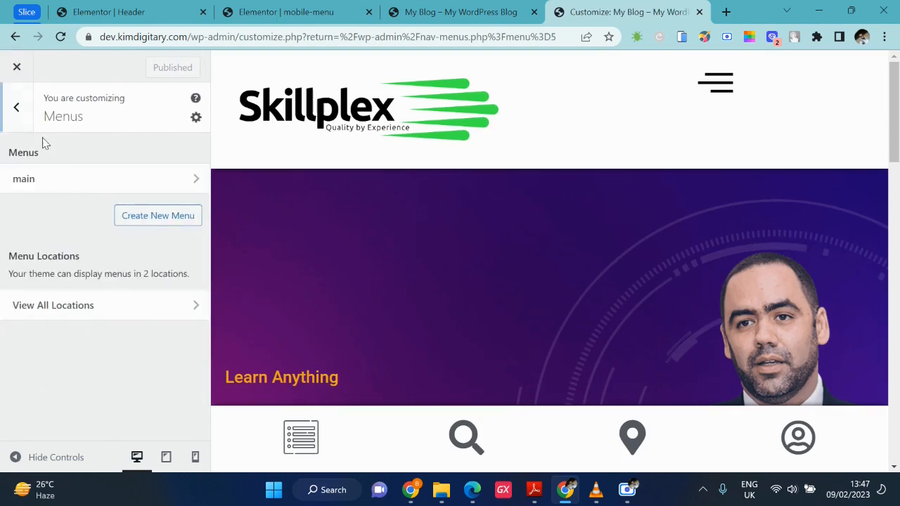
pyautogui.click(110, 180)
pyautogui.click(156, 271)
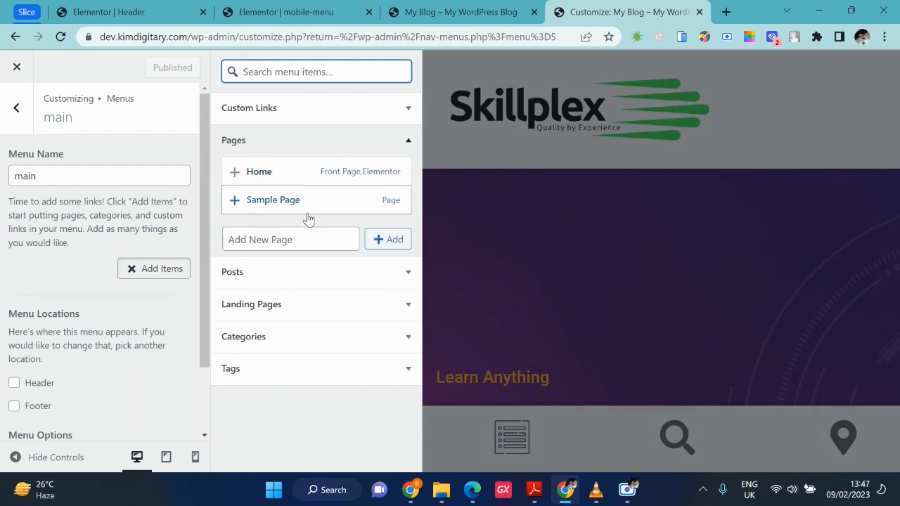
# - Add the existing Home page and a newly created About page to the main menu
pyautogui.click(307, 271)
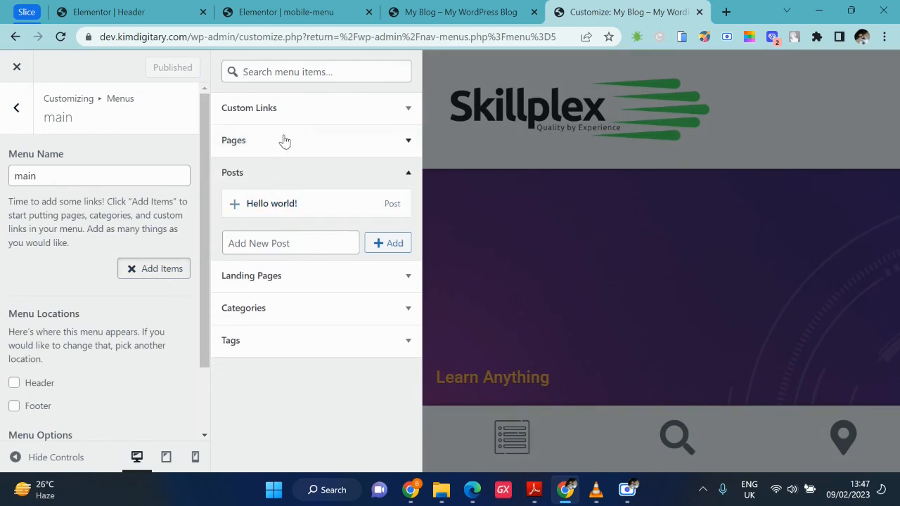
pyautogui.click(306, 110)
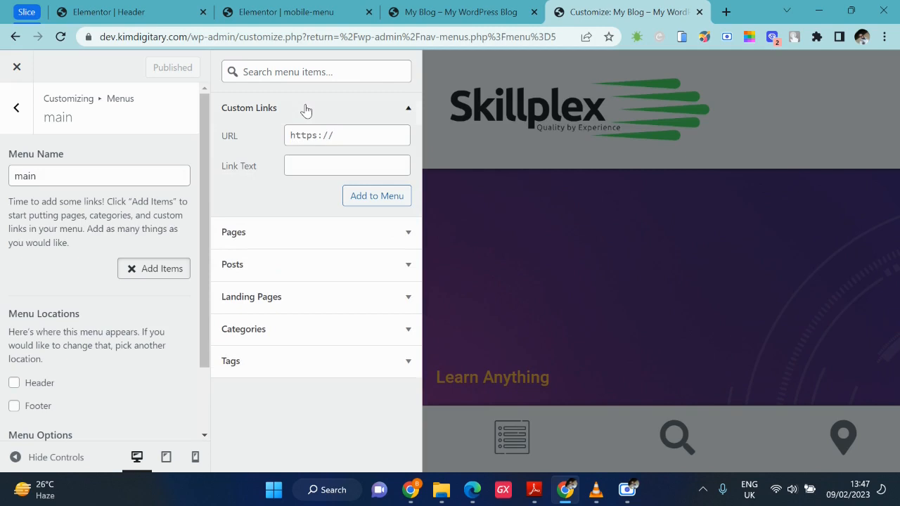
pyautogui.click(290, 234)
pyautogui.click(235, 173)
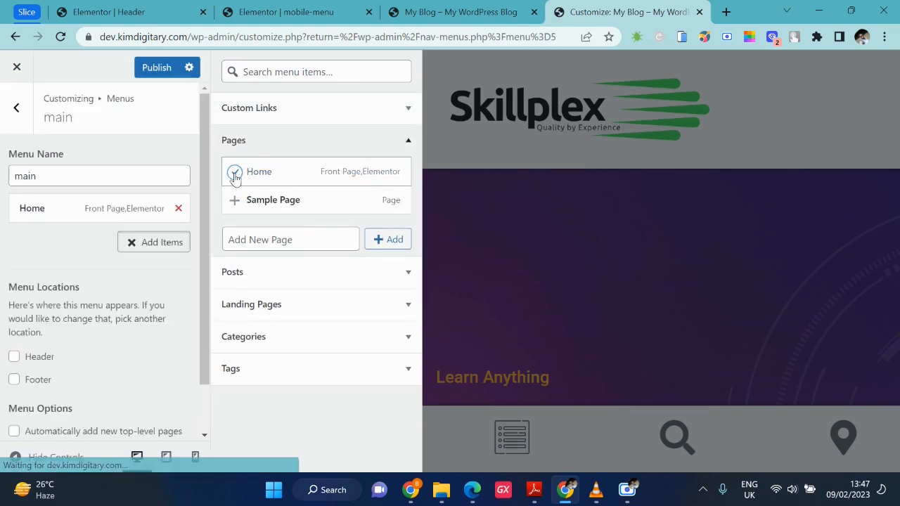
pyautogui.click(272, 230)
pyautogui.write('About')
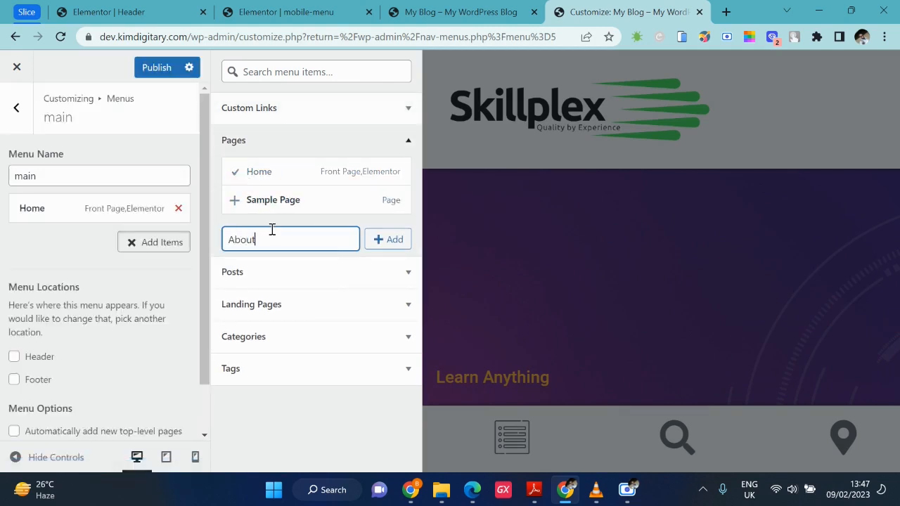
pyautogui.click(377, 239)
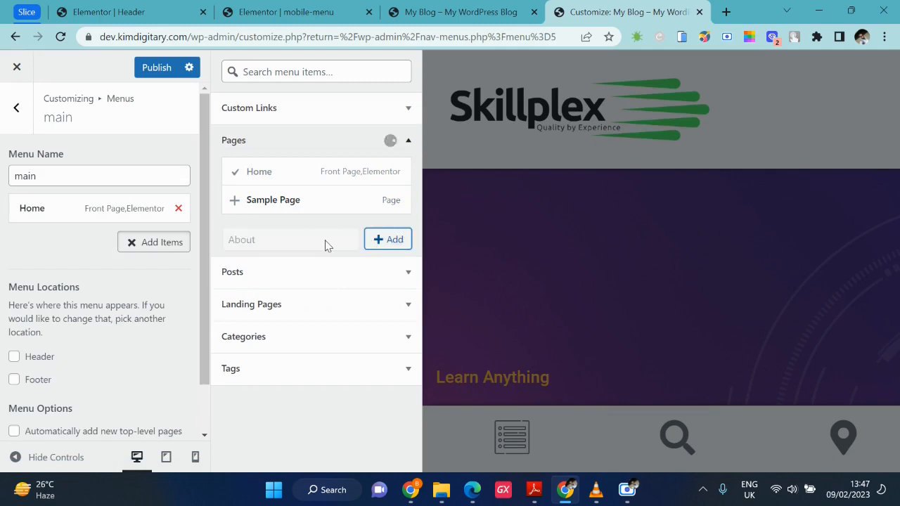
# - Create new pages named Contact and Products and add them to the main menu
pyautogui.click(311, 259)
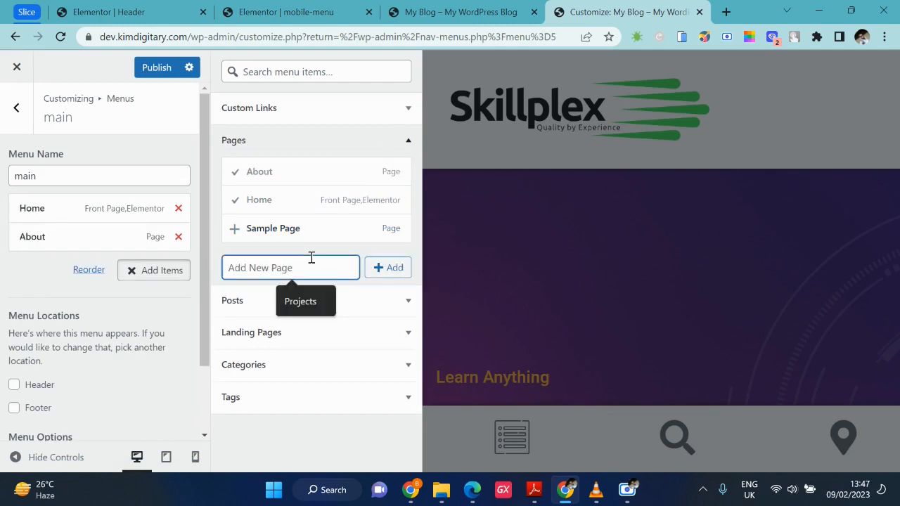
pyautogui.write('Contact')
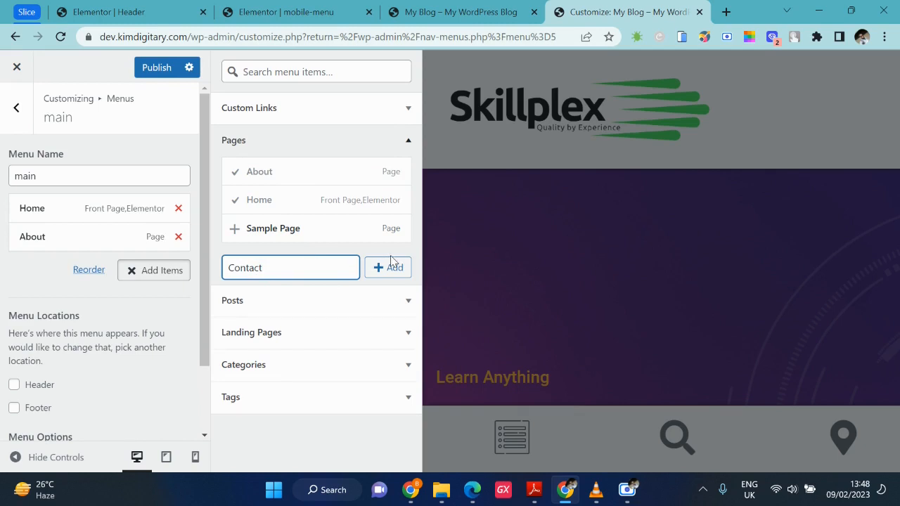
pyautogui.click(392, 262)
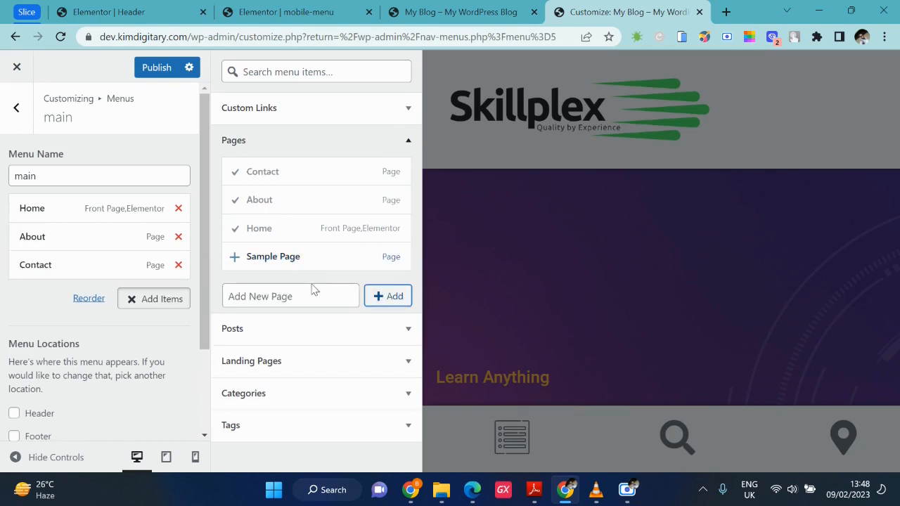
pyautogui.click(301, 300)
pyautogui.write('Products')
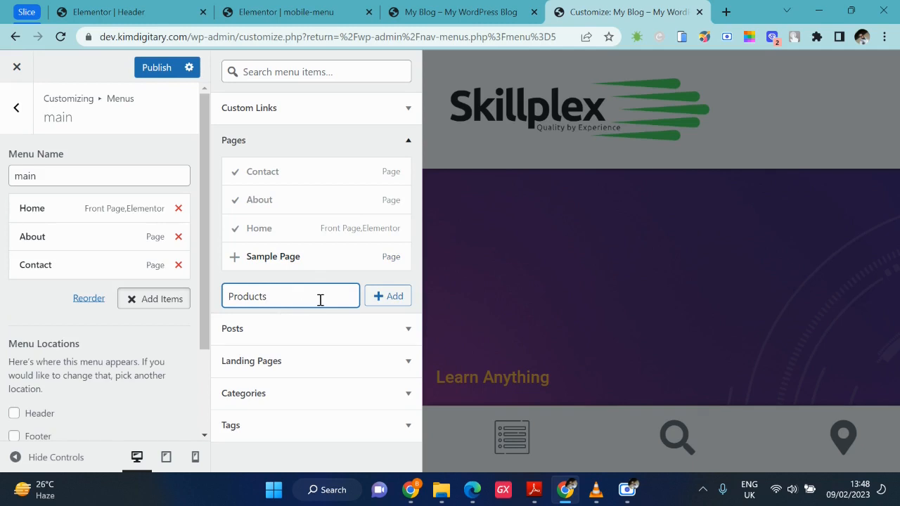
pyautogui.click(373, 305)
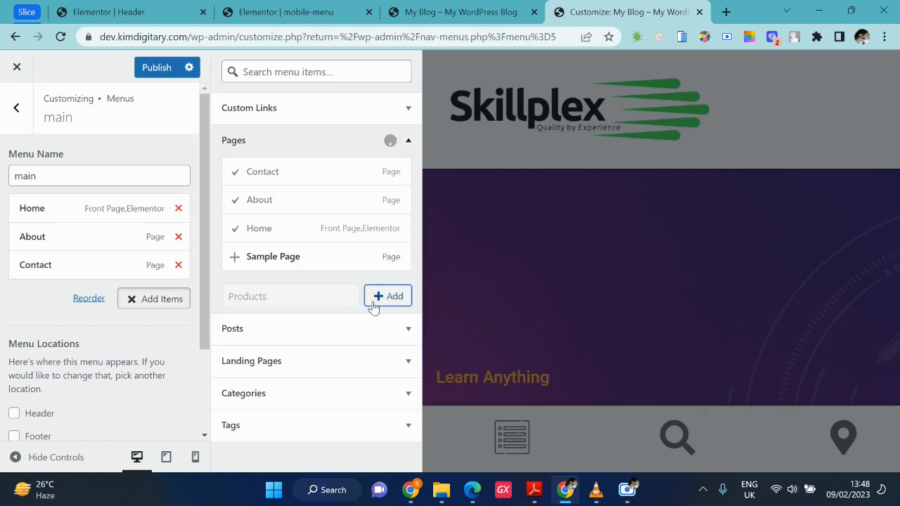
# - Add a new Services page to the main menu and publish the Customizer changes
pyautogui.click(309, 313)
pyautogui.write('Services')
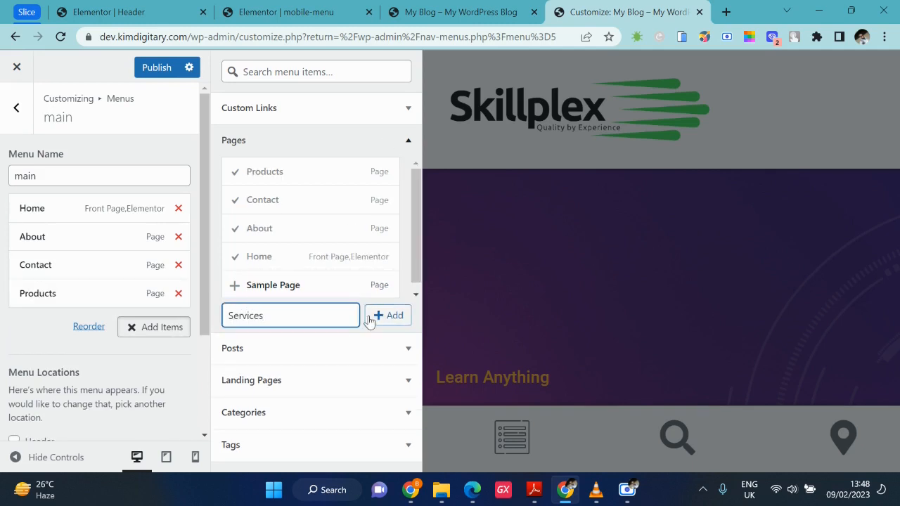
pyautogui.click(371, 320)
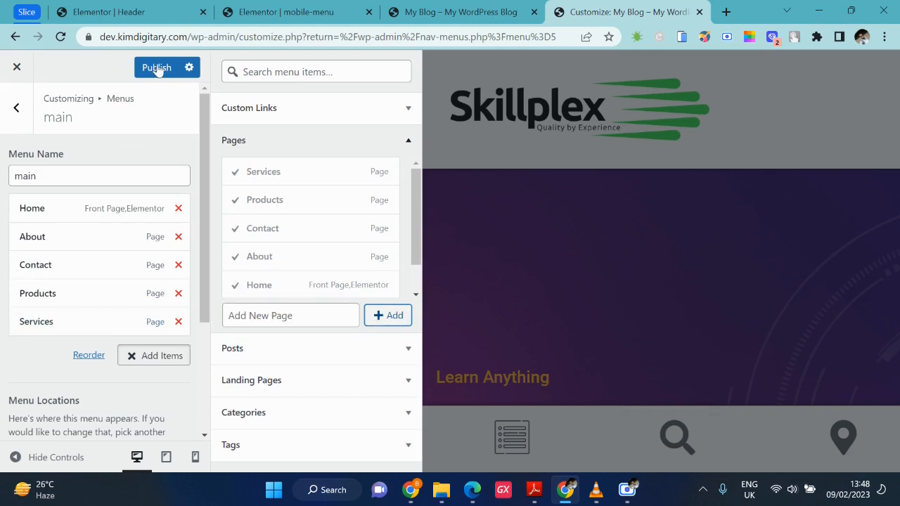
pyautogui.click(156, 66)
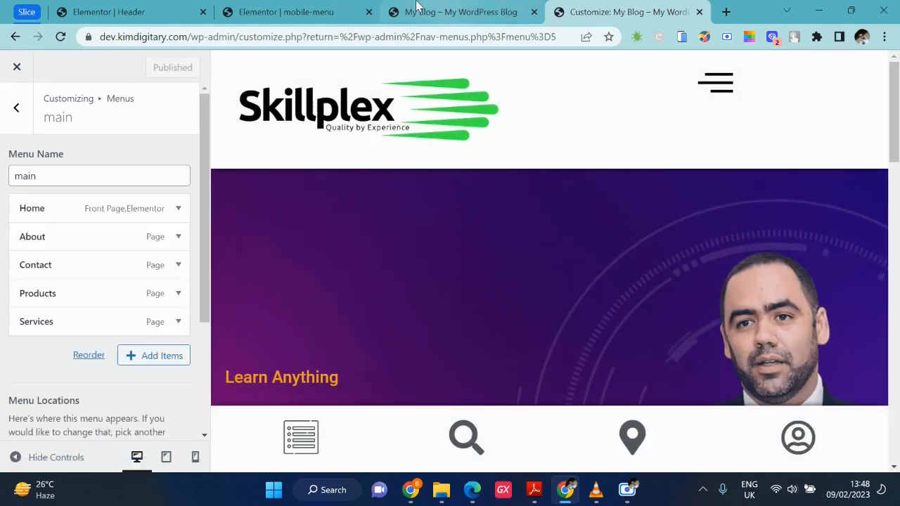
# - Return to the mobile-menu popup in Elementor and clear the empty second column's mobile width so it uses the default 100%
pyautogui.click(281, 12)
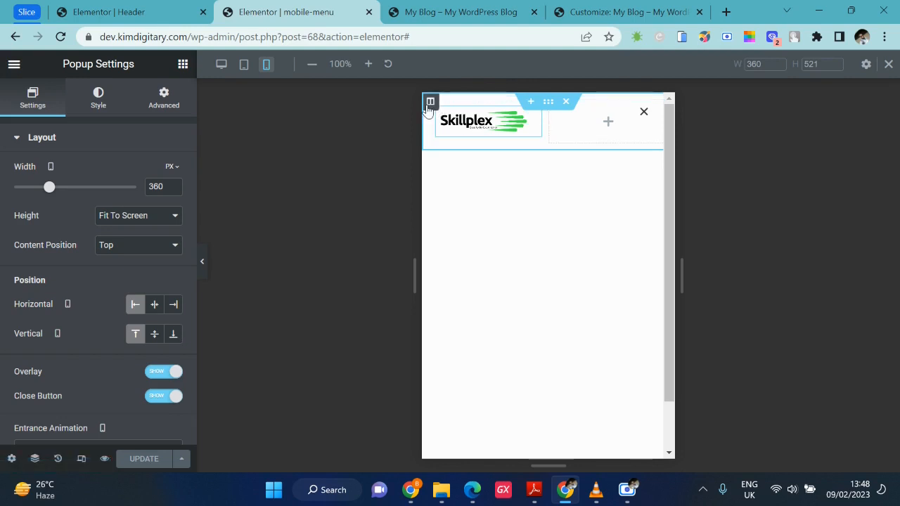
pyautogui.click(430, 102)
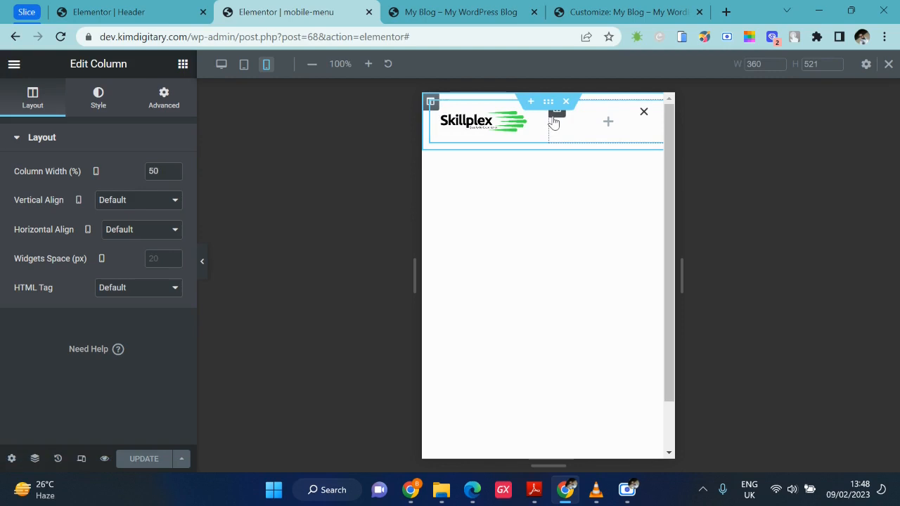
pyautogui.doubleClick(156, 170)
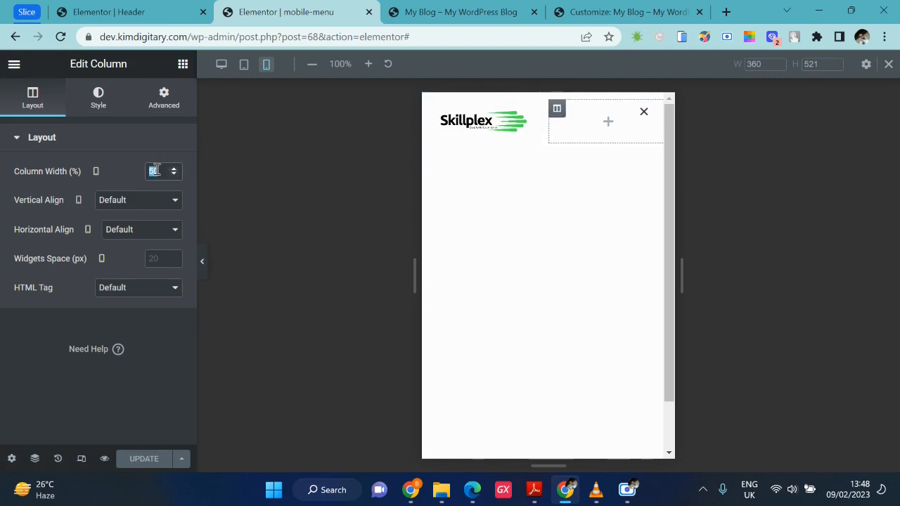
pyautogui.press('BackSpace')
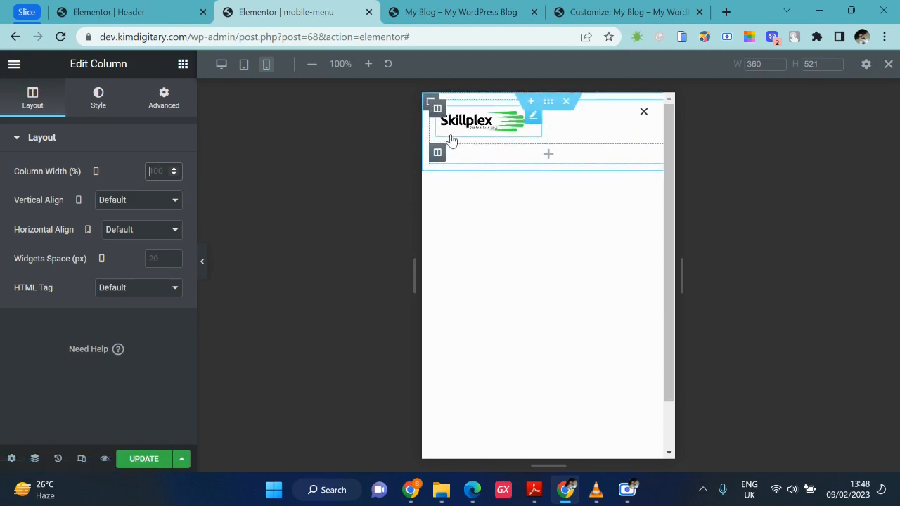
# - Find the Nav Menu widget by searching for "menu" and place it in the empty column below the logo
pyautogui.click(182, 66)
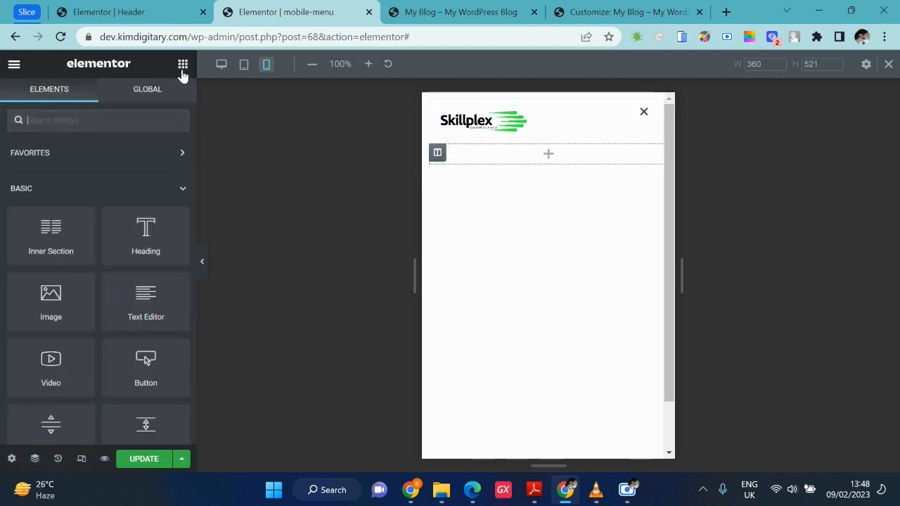
pyautogui.click(123, 122)
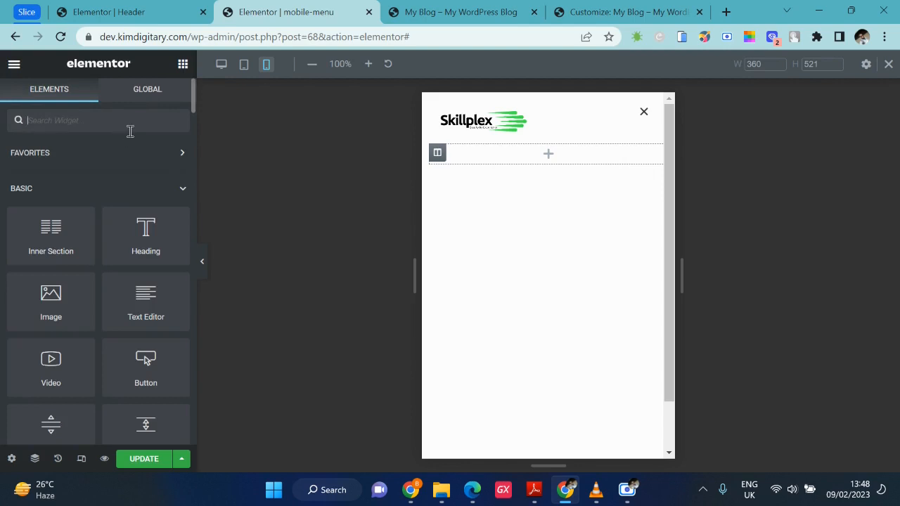
pyautogui.write('me')
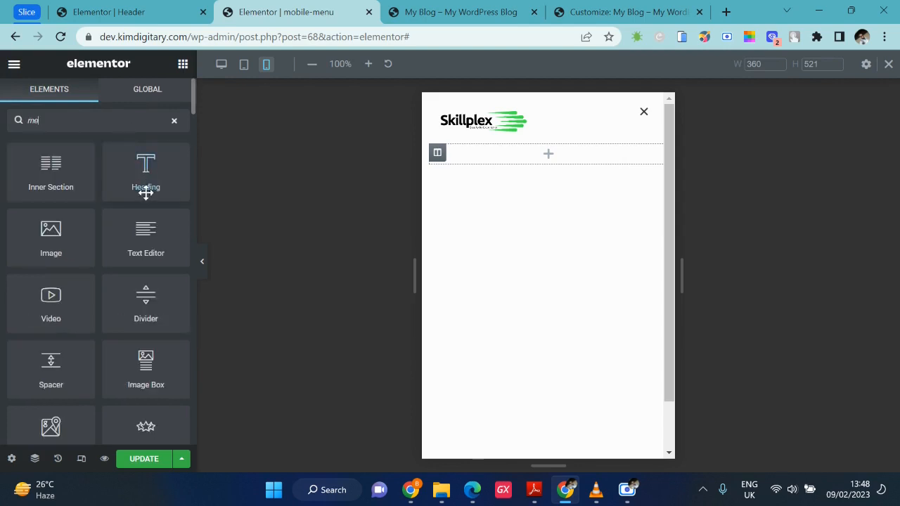
pyautogui.write('nu')
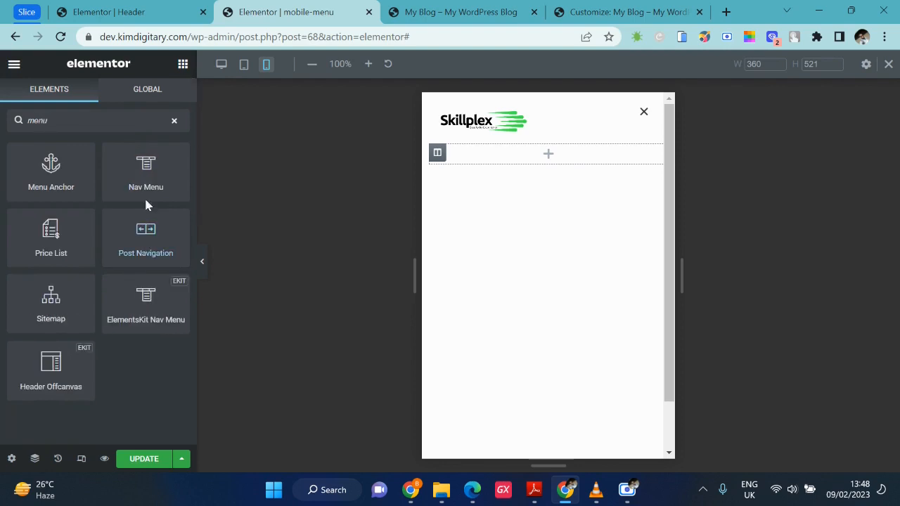
pyautogui.moveTo(147, 166); pyautogui.dragTo(492, 154)
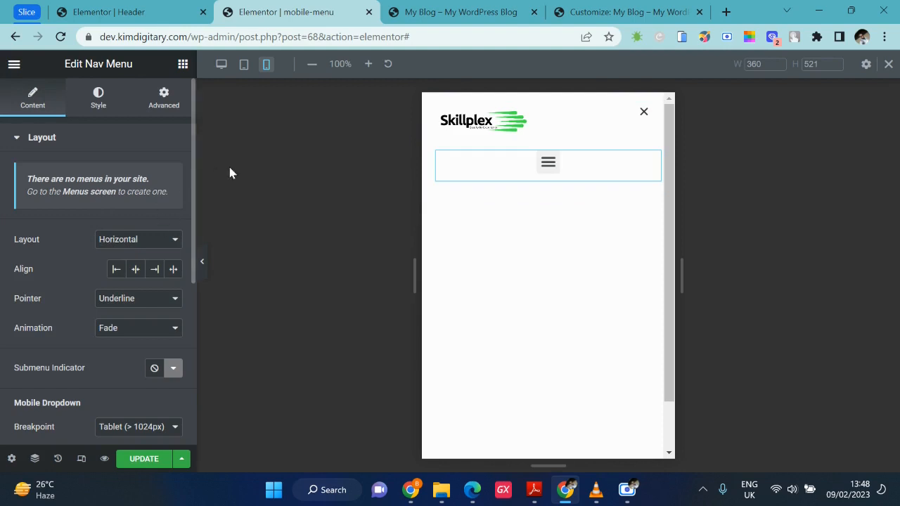
# - Change the nav menu's layout to Dropdown
pyautogui.scroll(-2, 138, 211)
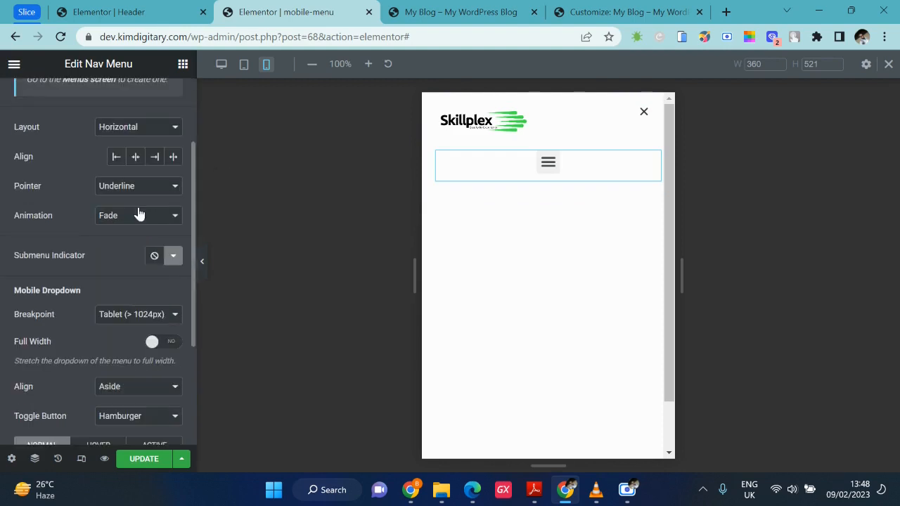
pyautogui.scroll(-1, 138, 213)
pyautogui.scroll(3, 139, 213)
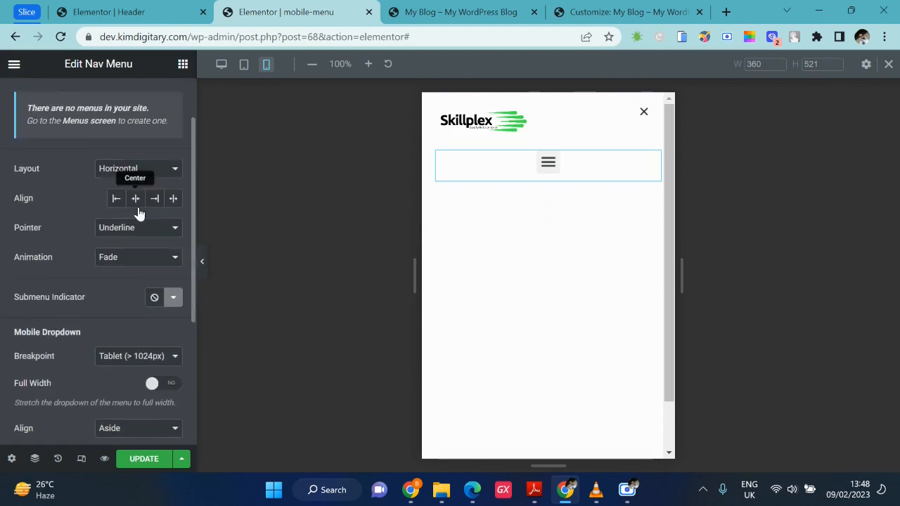
pyautogui.click(150, 240)
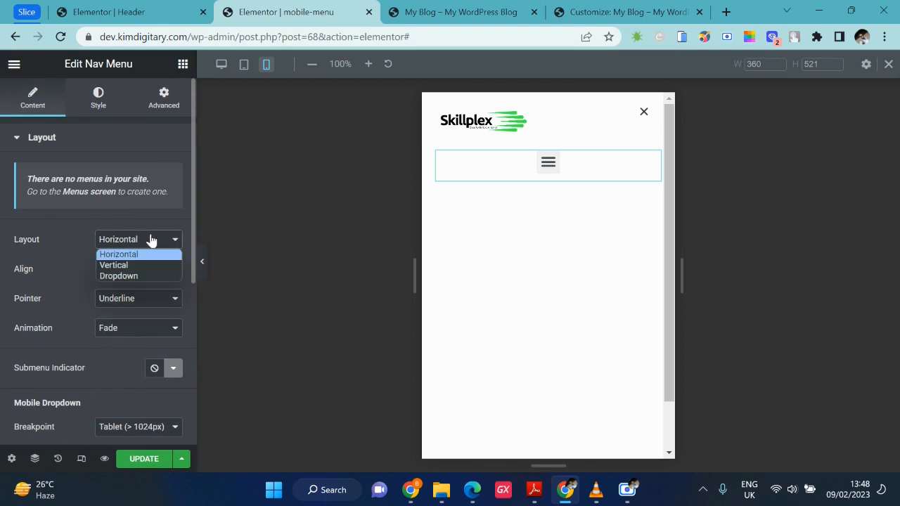
pyautogui.click(136, 277)
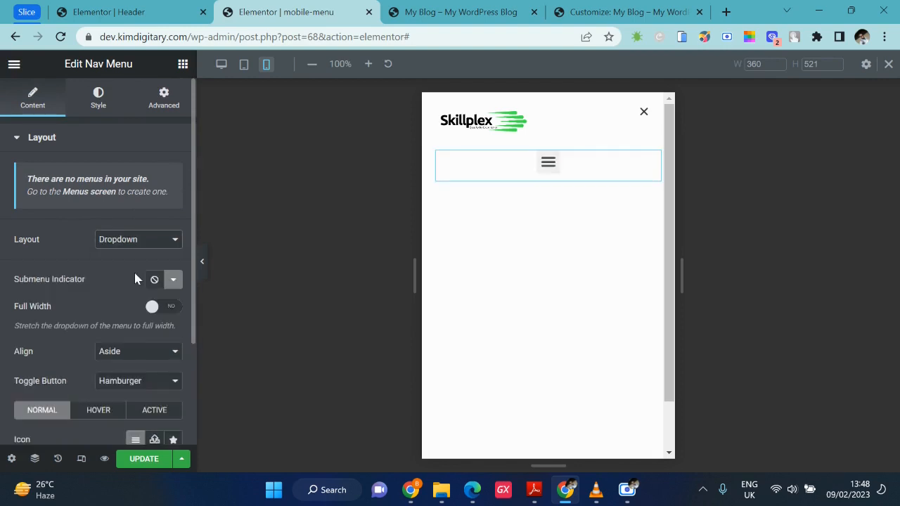
# - Set the nav menu's toggle button to None and keep its layout as Dropdown
pyautogui.scroll(-3, 127, 308)
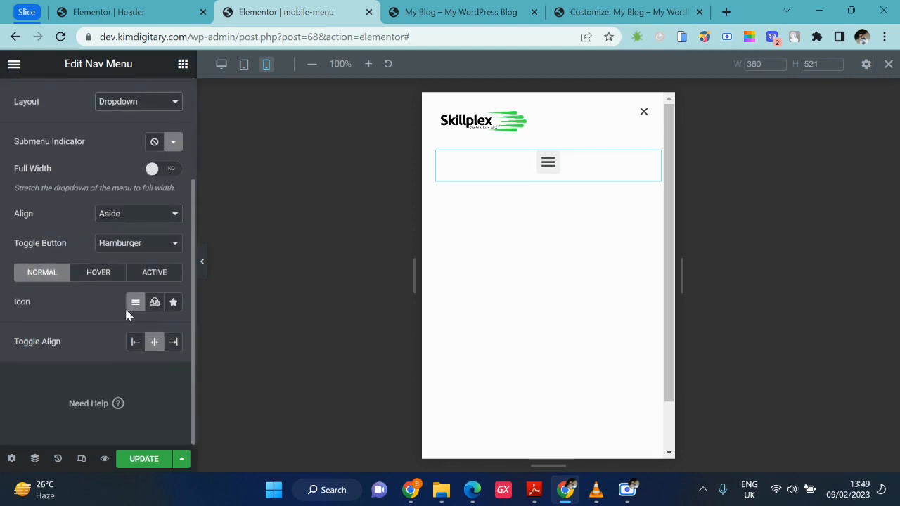
pyautogui.scroll(3, 127, 315)
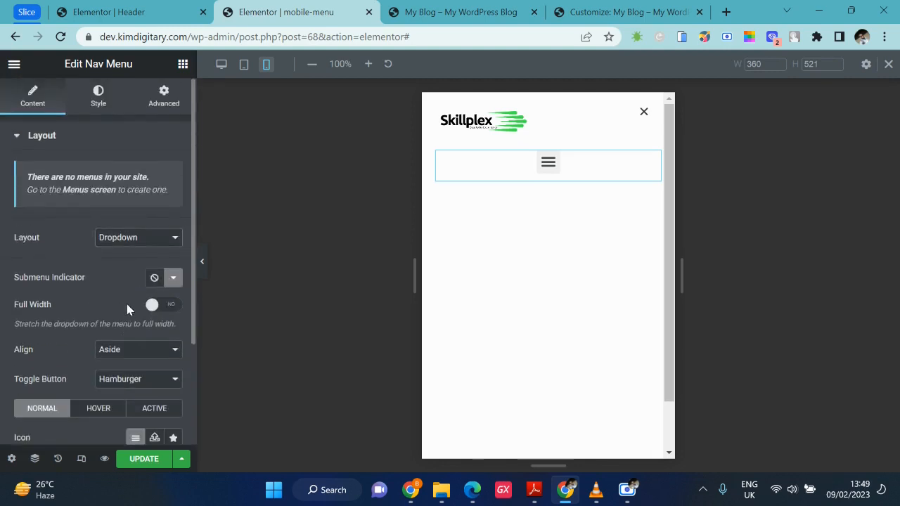
pyautogui.scroll(-2, 131, 349)
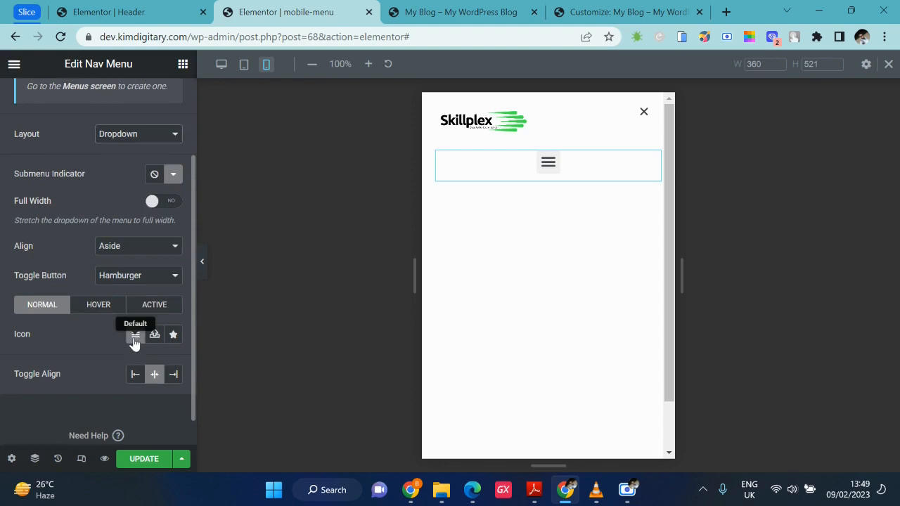
pyautogui.click(157, 280)
pyautogui.click(149, 291)
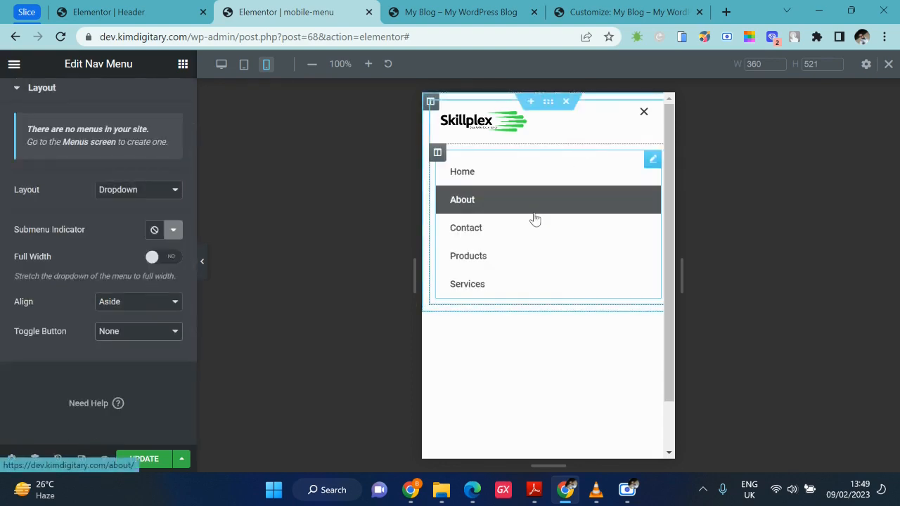
pyautogui.click(168, 189)
pyautogui.click(125, 223)
pyautogui.scroll(1, 59, 138)
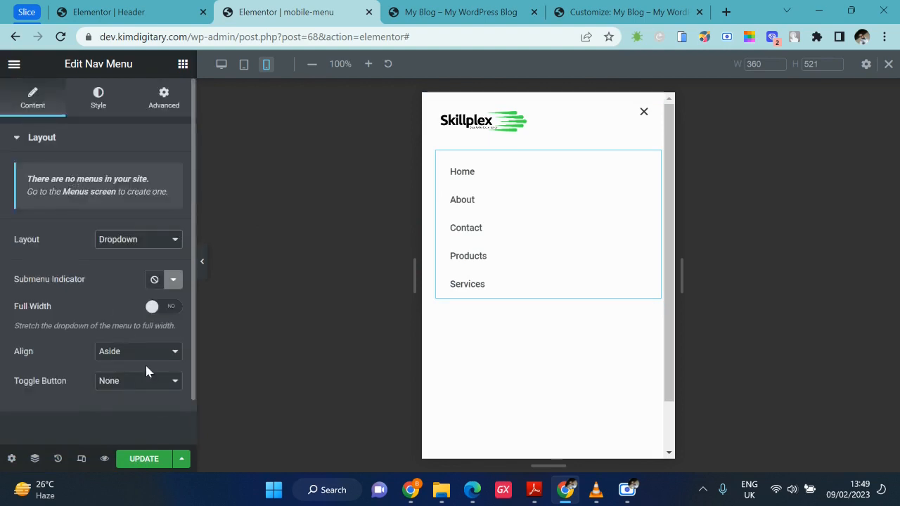
# - Try the global green and Secondary colors for the normal text of the nav menu's dropdown items
pyautogui.click(104, 103)
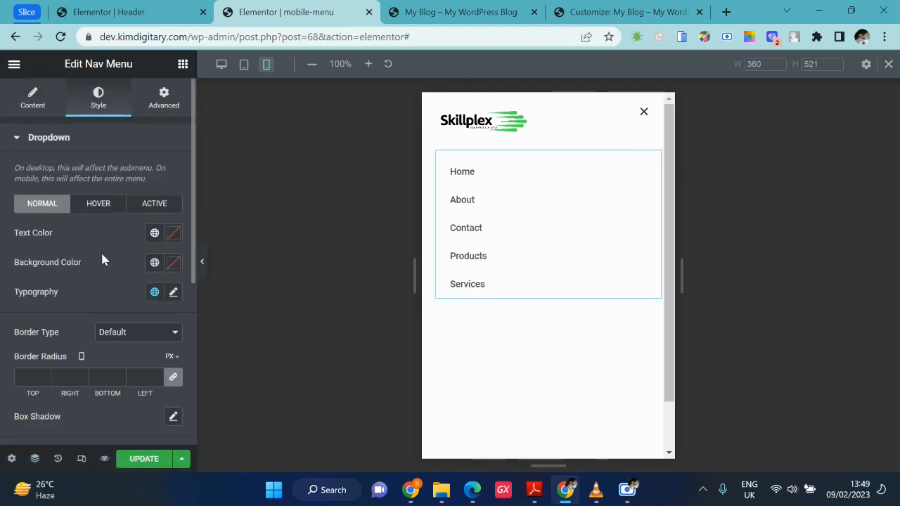
pyautogui.scroll(-2, 102, 260)
pyautogui.scroll(1, 124, 217)
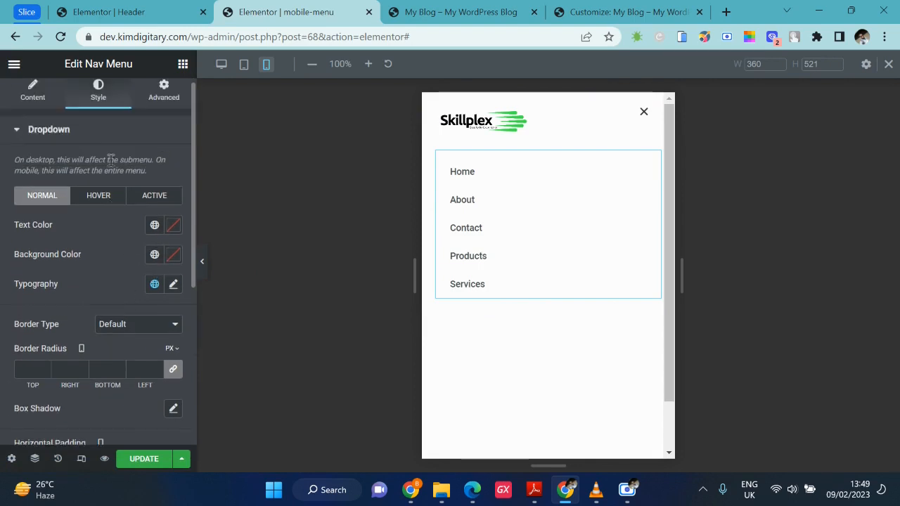
pyautogui.scroll(3, 127, 176)
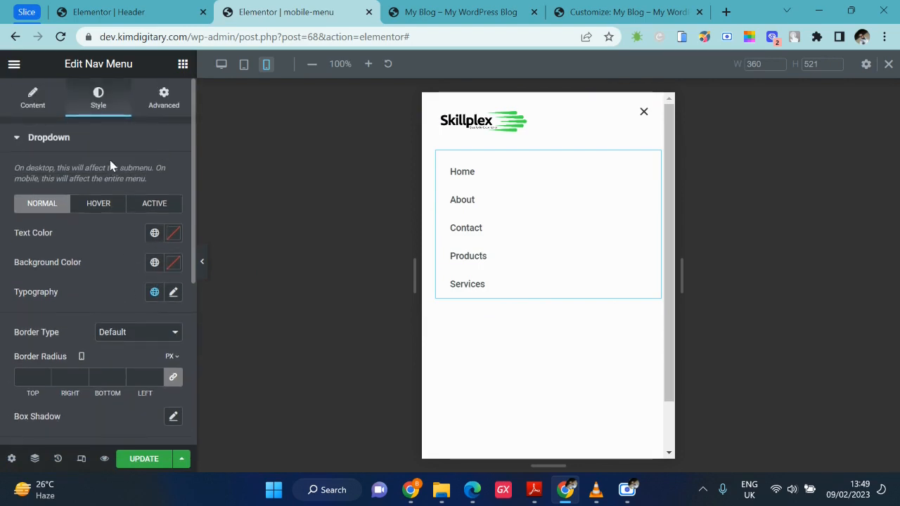
pyautogui.click(155, 233)
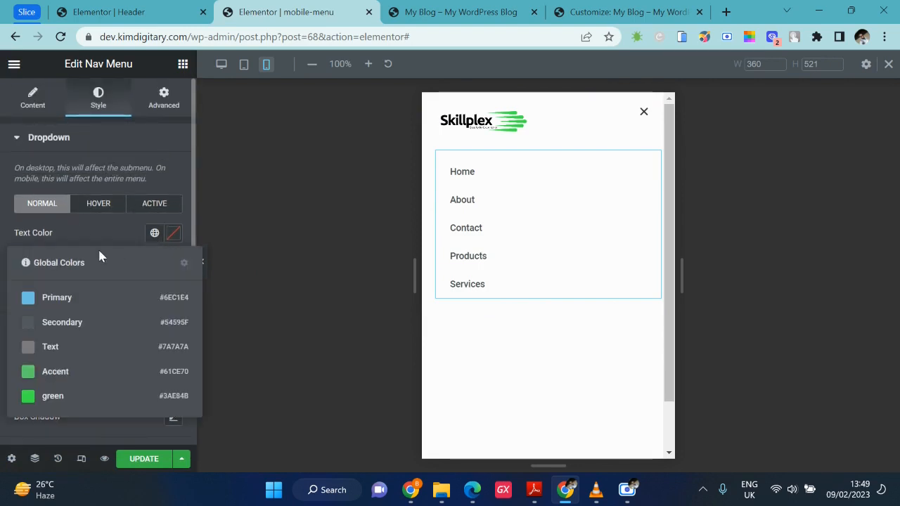
pyautogui.click(77, 396)
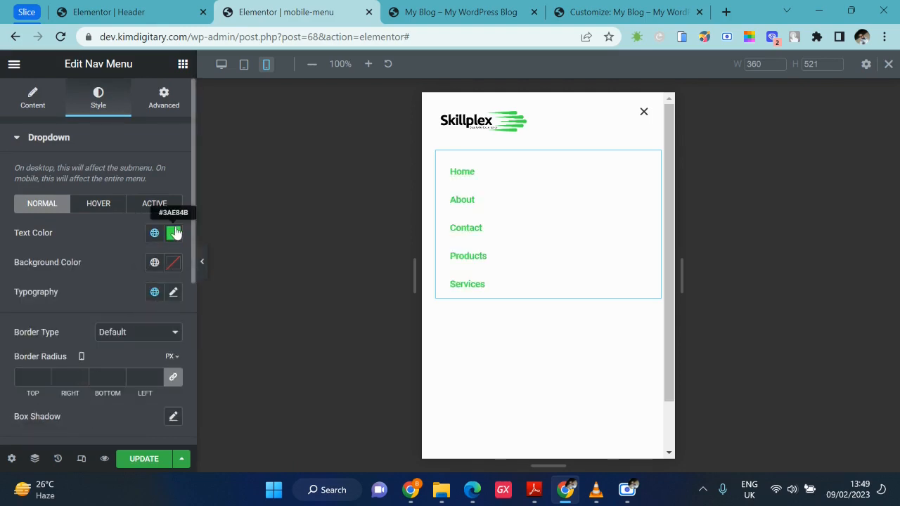
pyautogui.click(155, 233)
pyautogui.click(84, 323)
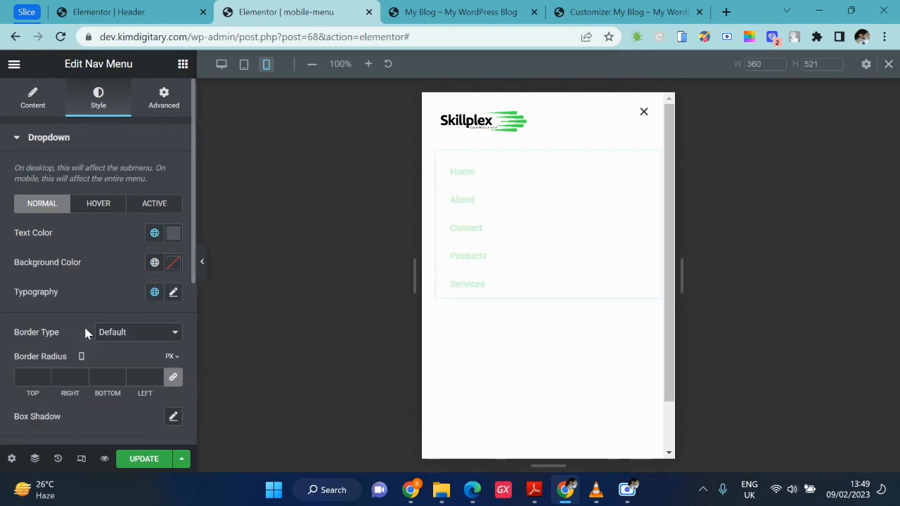
# - Set the dropdown items' normal text color to the custom dark shade #262727
pyautogui.click(175, 234)
pyautogui.write('#262727')
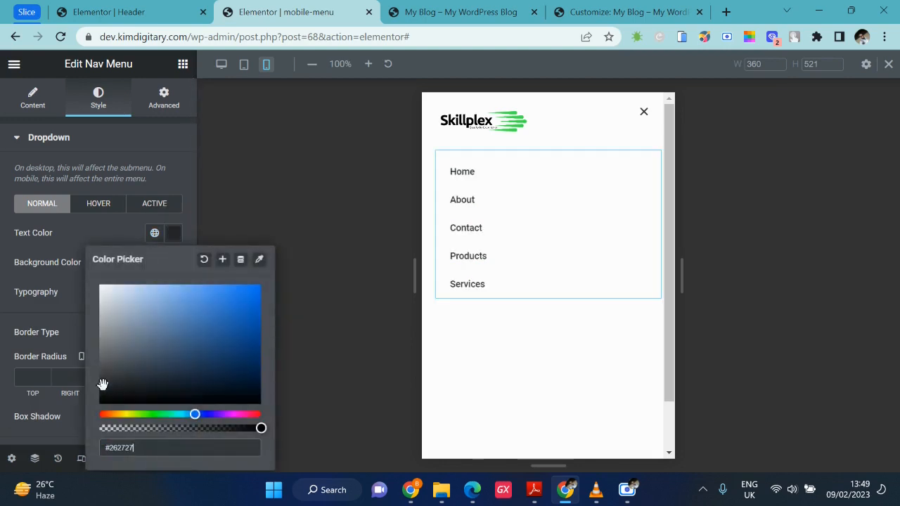
pyautogui.click(69, 296)
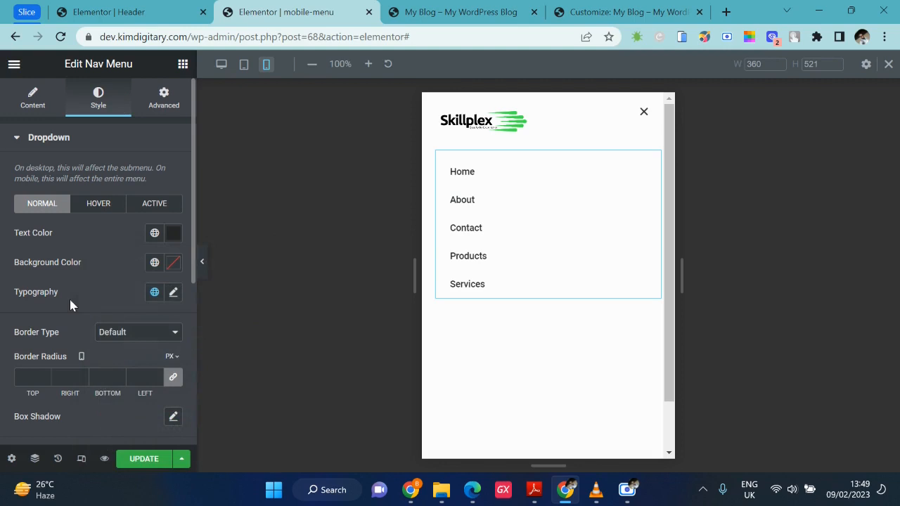
# - Set the typography size of the dropdown menu items to 18 px
pyautogui.click(174, 293)
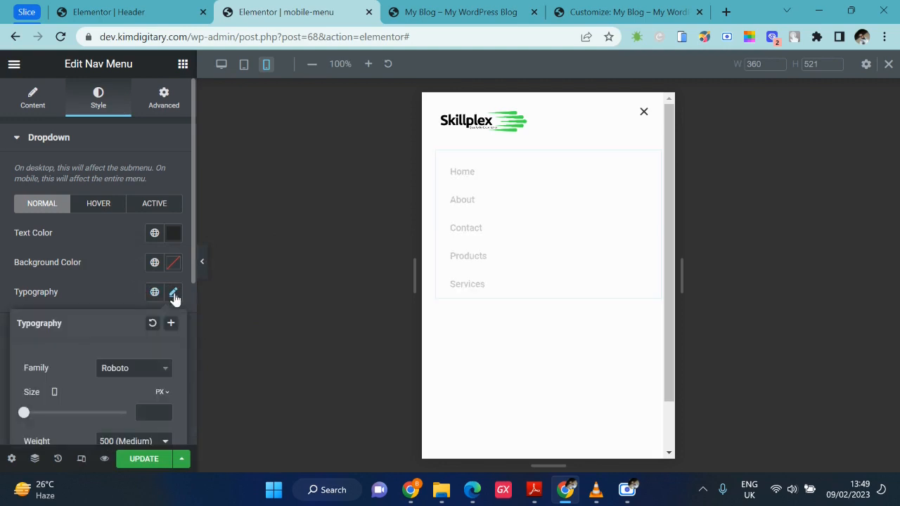
pyautogui.click(148, 411)
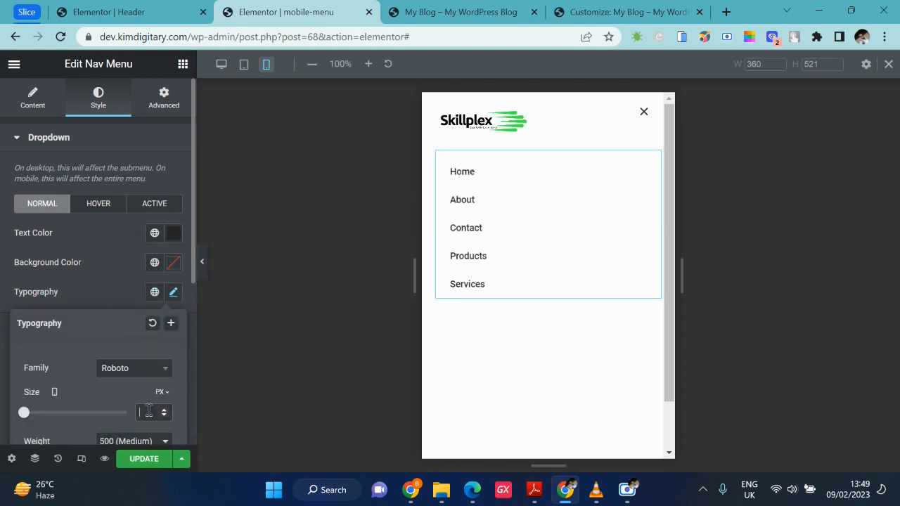
pyautogui.write('19')
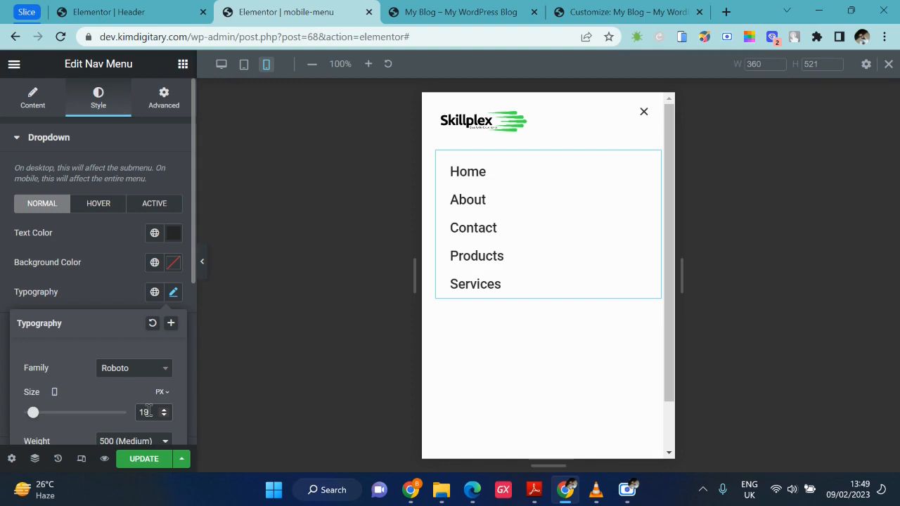
pyautogui.press('BackSpace')
pyautogui.write('8')
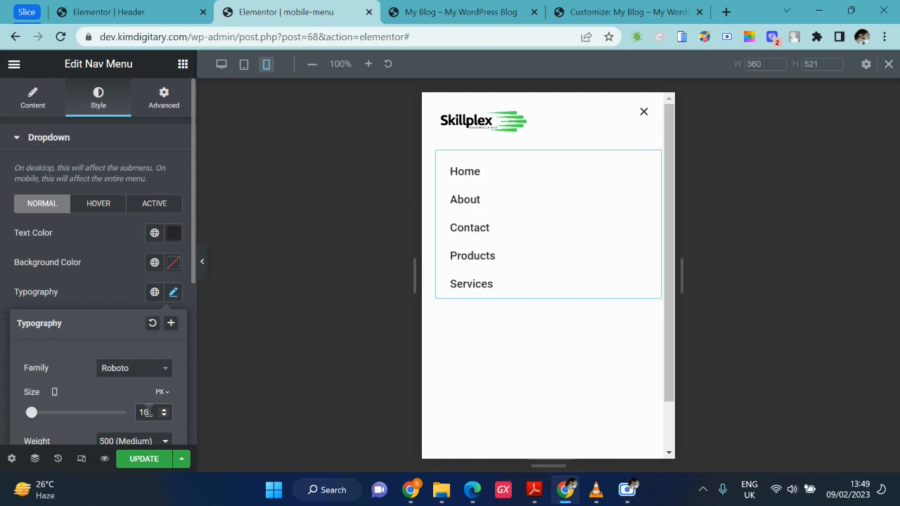
pyautogui.press('BackSpace')
pyautogui.write('8')
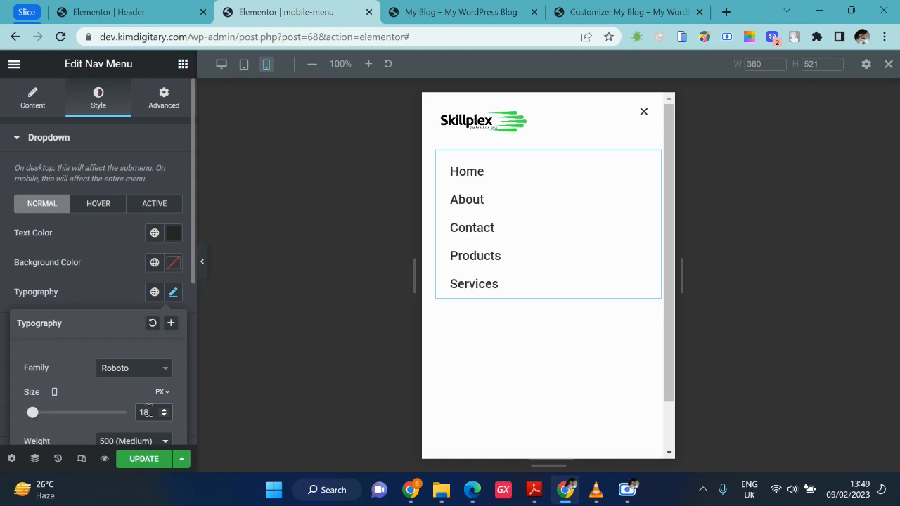
# - Change the dropdown menu items' font family to Montserrat
pyautogui.click(156, 370)
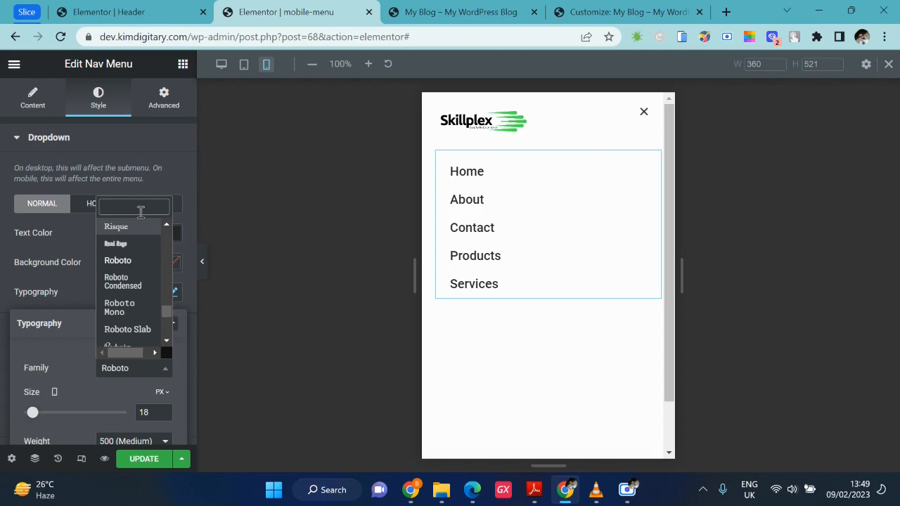
pyautogui.write('mont')
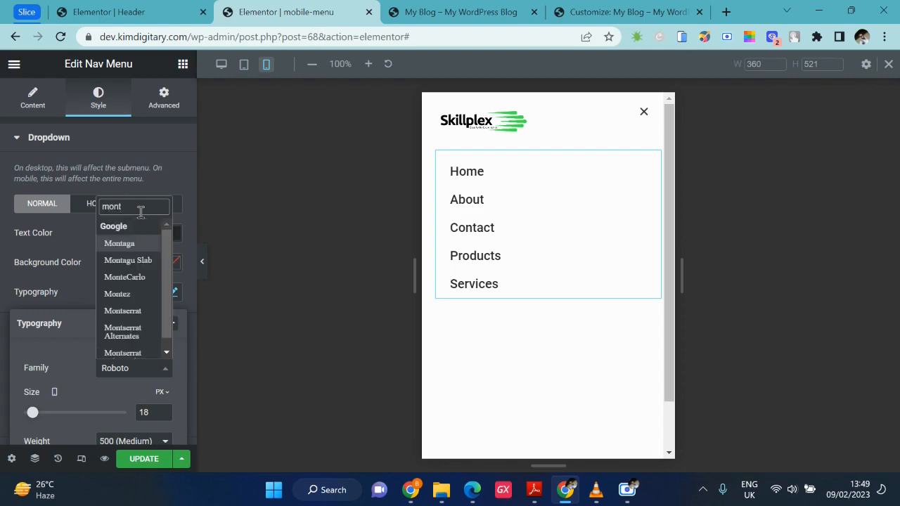
pyautogui.click(136, 311)
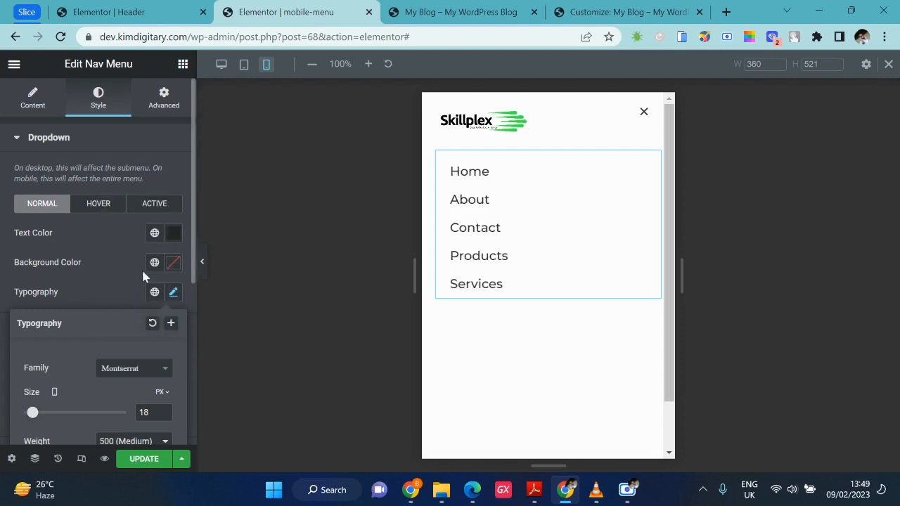
pyautogui.click(117, 268)
# - Set the dropdown menu items' font weight to 600 (Semi Bold)
pyautogui.scroll(-2, 116, 268)
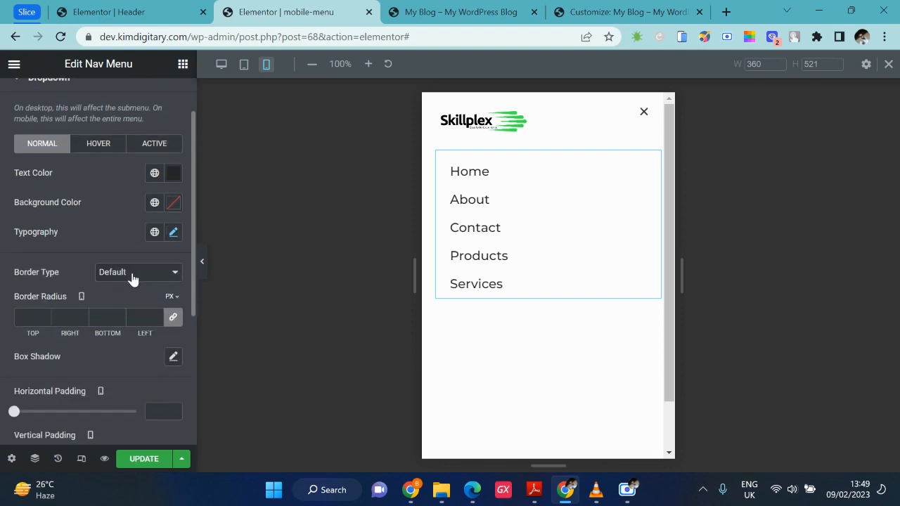
pyautogui.click(173, 233)
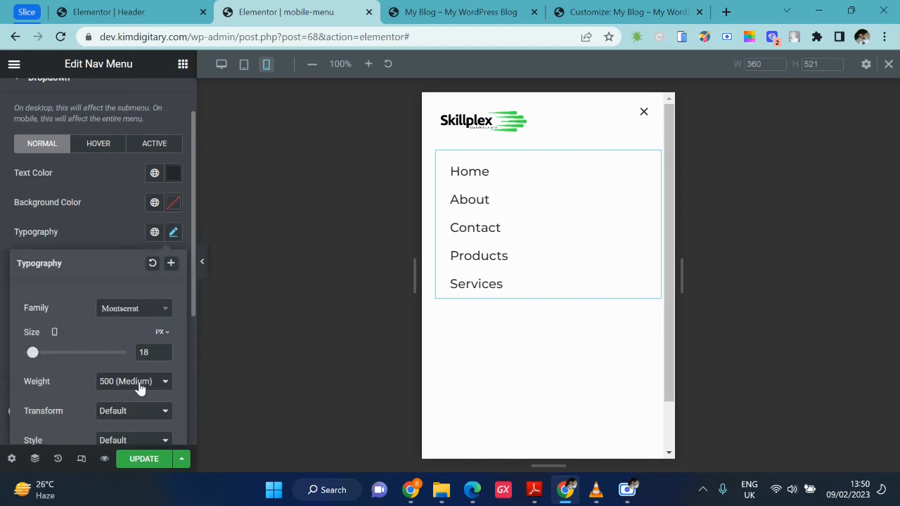
pyautogui.click(139, 381)
pyautogui.click(134, 301)
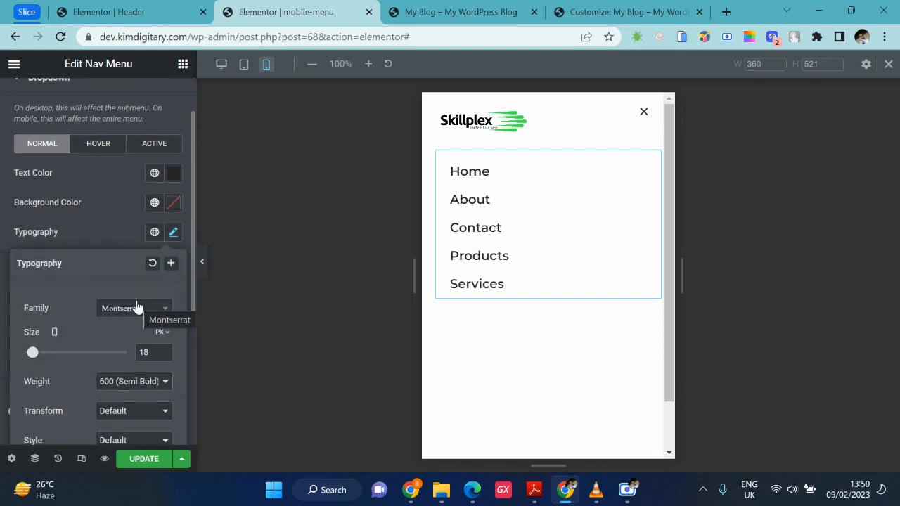
pyautogui.click(100, 230)
# - Reduce the typography size of the dropdown menu items to 16 px
pyautogui.scroll(1, 120, 240)
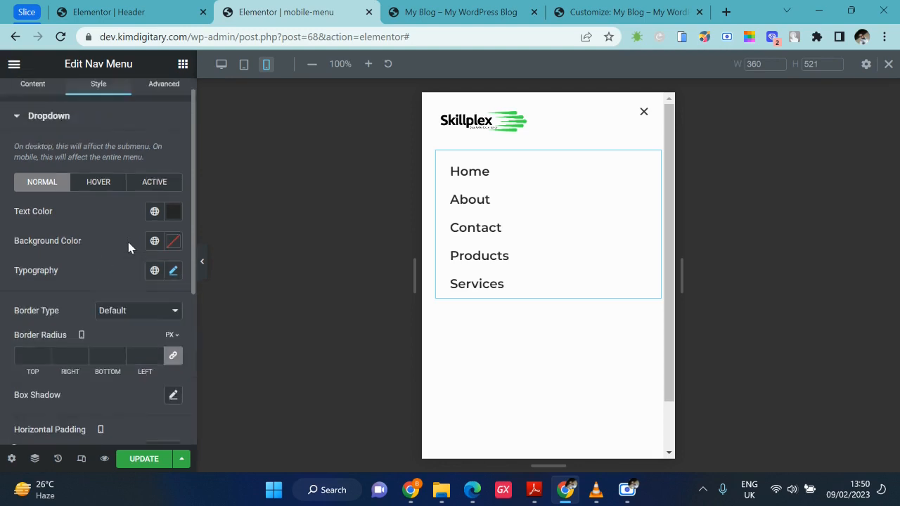
pyautogui.click(177, 295)
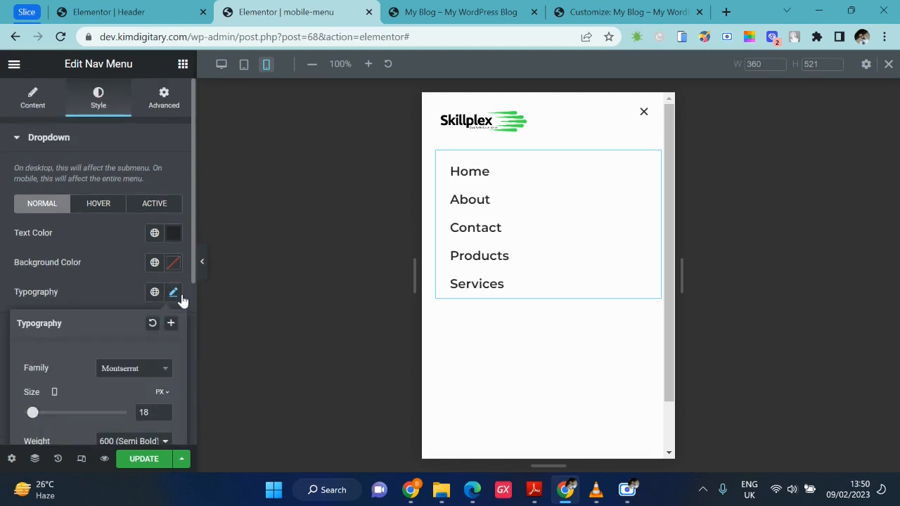
pyautogui.click(148, 412)
pyautogui.press('BackSpace')
pyautogui.write('6')
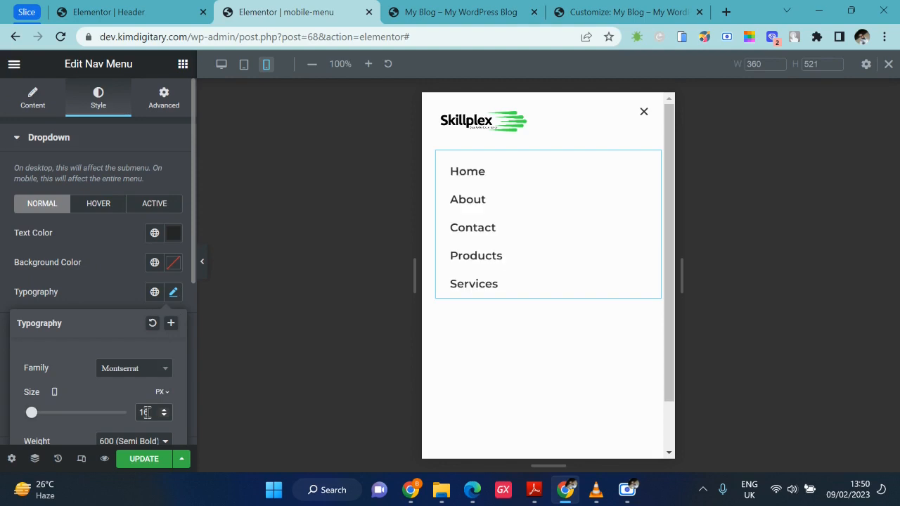
pyautogui.click(97, 271)
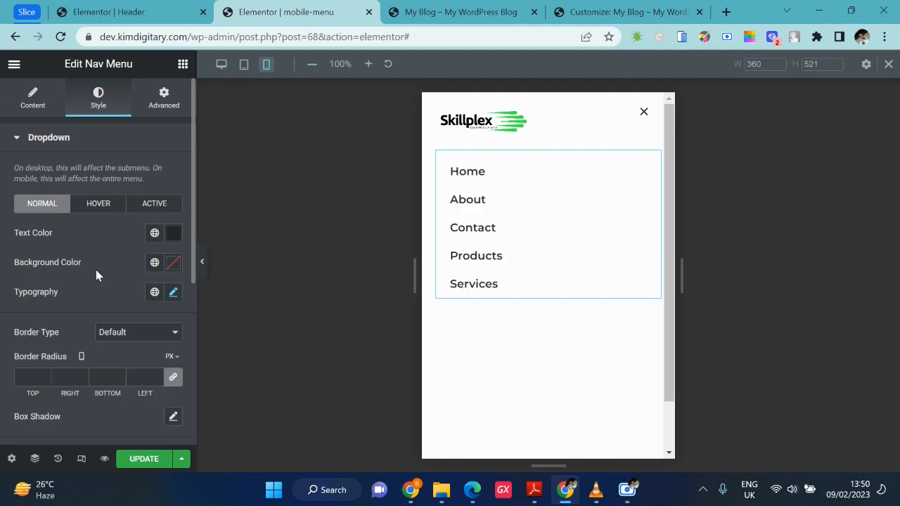
# - Give the dropdown items' hover state a fully transparent background and the global green text color
pyautogui.scroll(-1, 96, 271)
pyautogui.scroll(1, 96, 275)
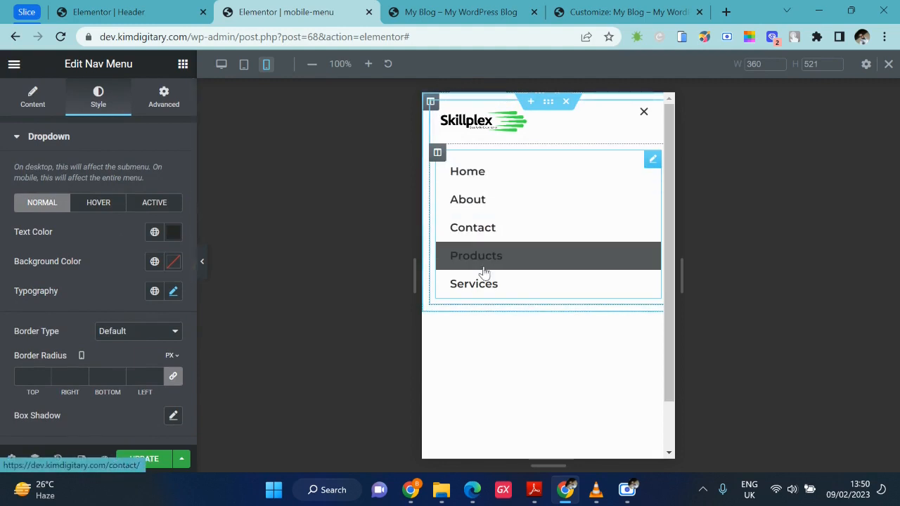
pyautogui.click(110, 211)
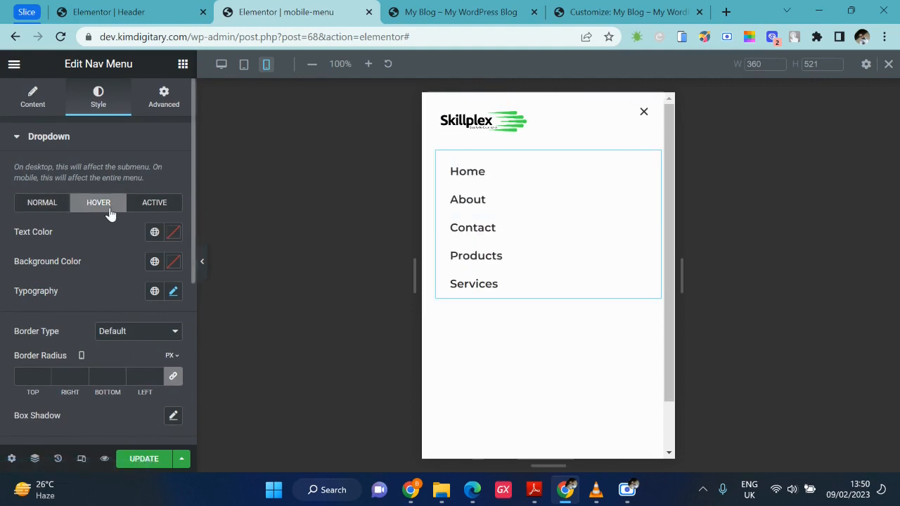
pyautogui.click(171, 261)
pyautogui.moveTo(307, 331); pyautogui.dragTo(176, 339)
pyautogui.click(137, 299)
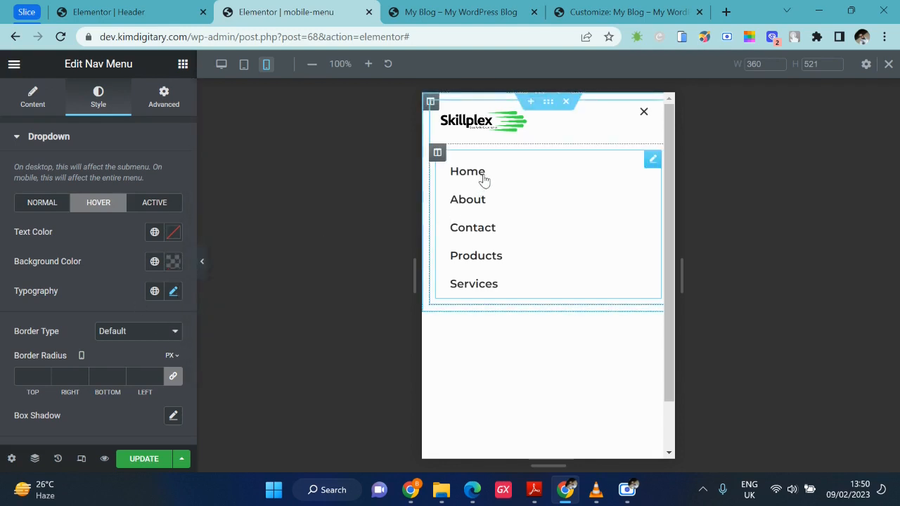
pyautogui.click(154, 233)
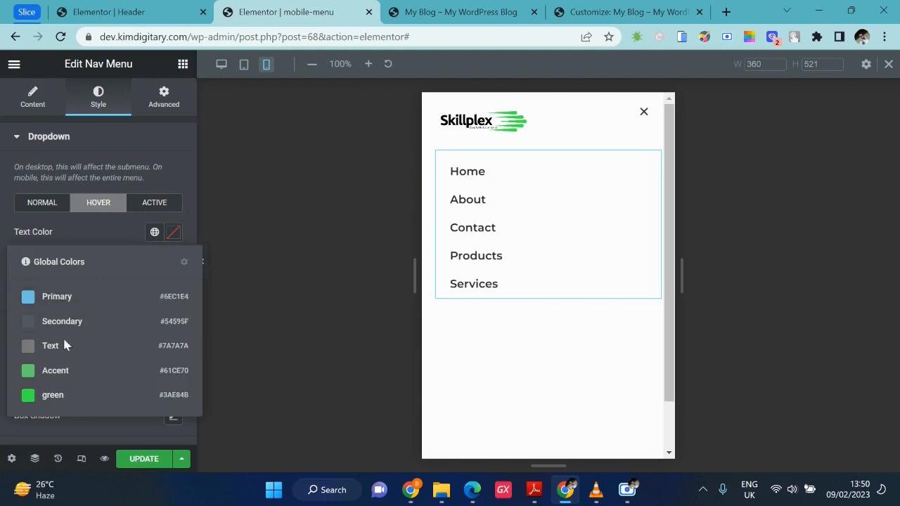
pyautogui.click(53, 395)
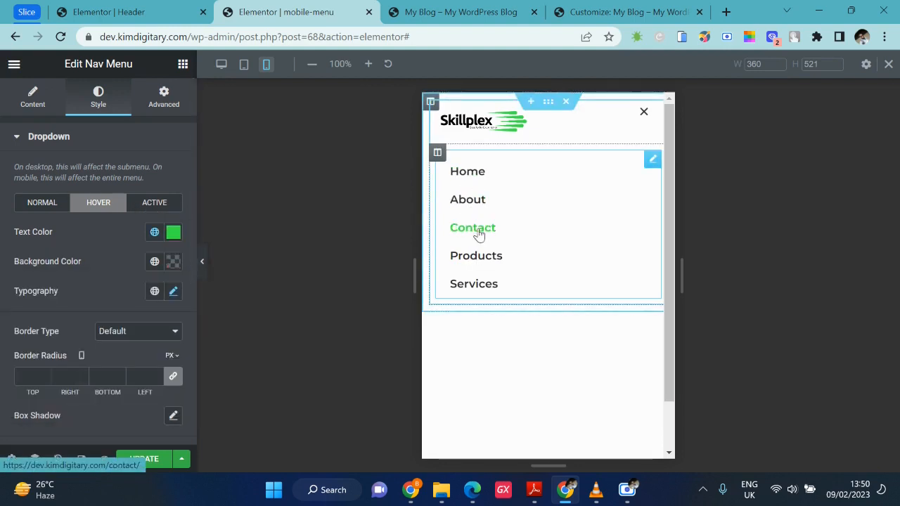
# - Give the dropdown items' active state a fully transparent background and the global green text color
pyautogui.click(153, 203)
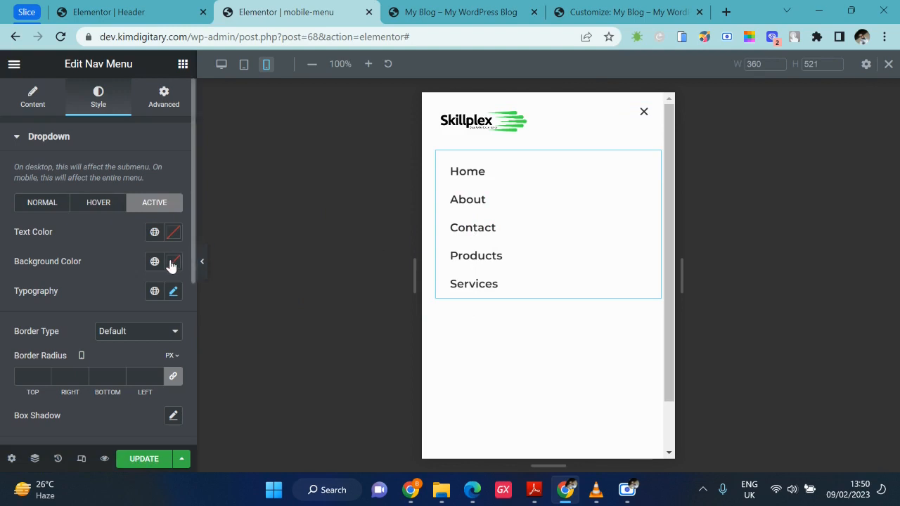
pyautogui.click(172, 264)
pyautogui.click(301, 331)
pyautogui.moveTo(301, 331); pyautogui.dragTo(157, 321)
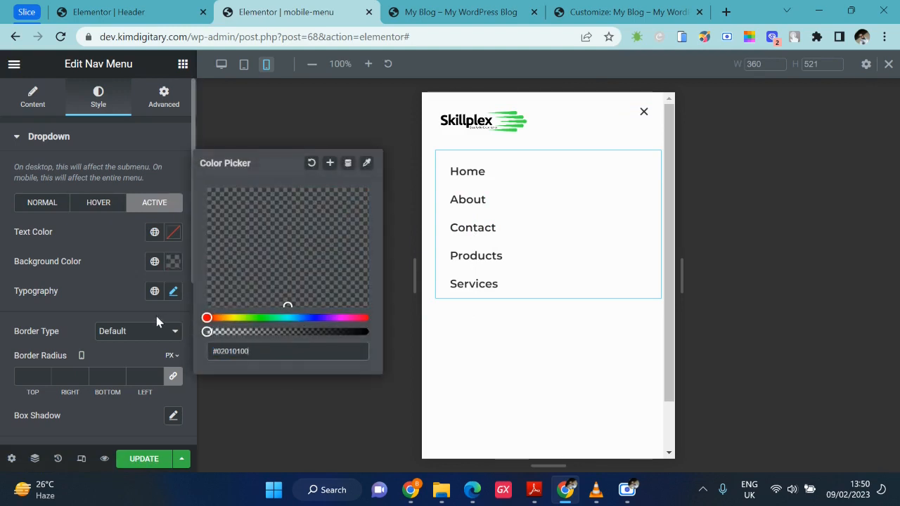
pyautogui.click(110, 285)
pyautogui.click(152, 233)
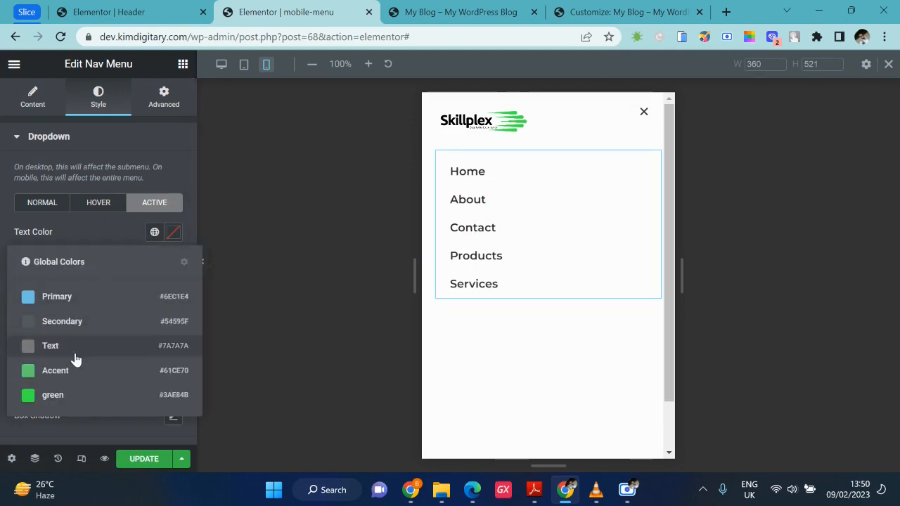
pyautogui.click(70, 395)
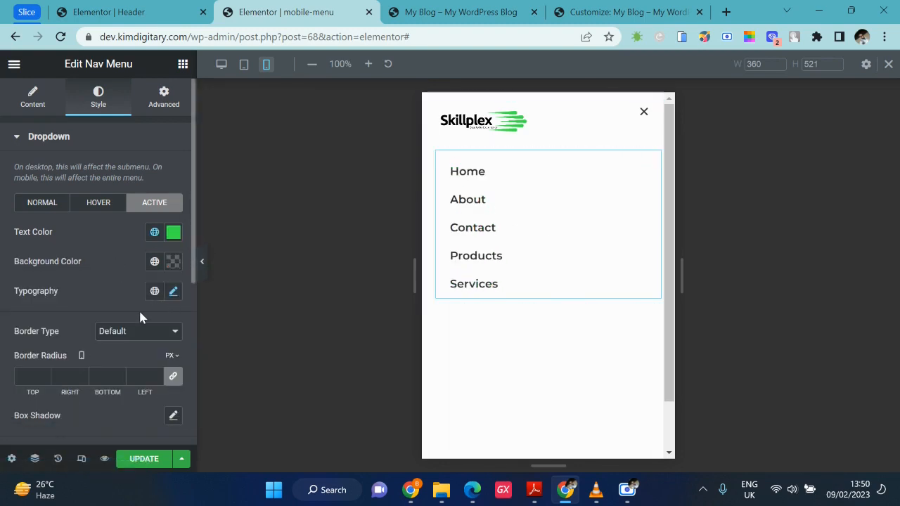
# - Add a Button widget to the popup directly below the nav menu
pyautogui.click(184, 64)
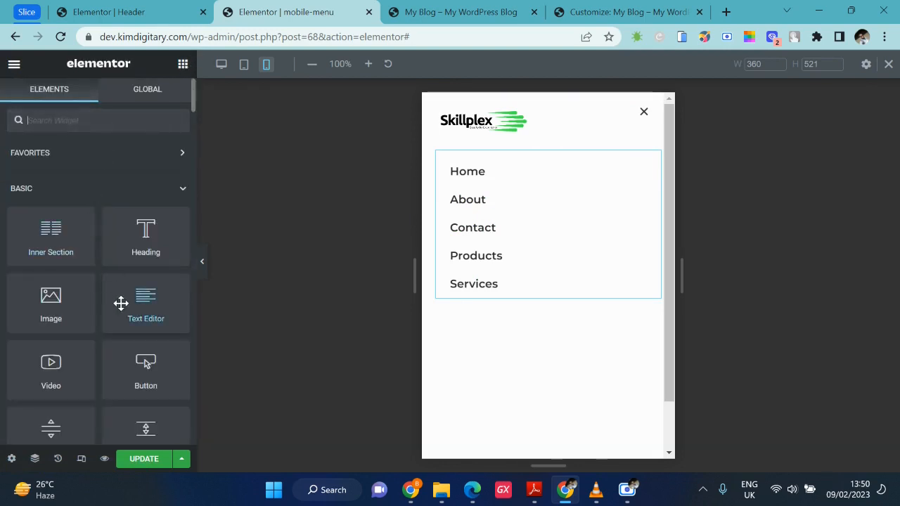
pyautogui.scroll(-2, 121, 303)
pyautogui.moveTo(154, 300); pyautogui.dragTo(490, 304)
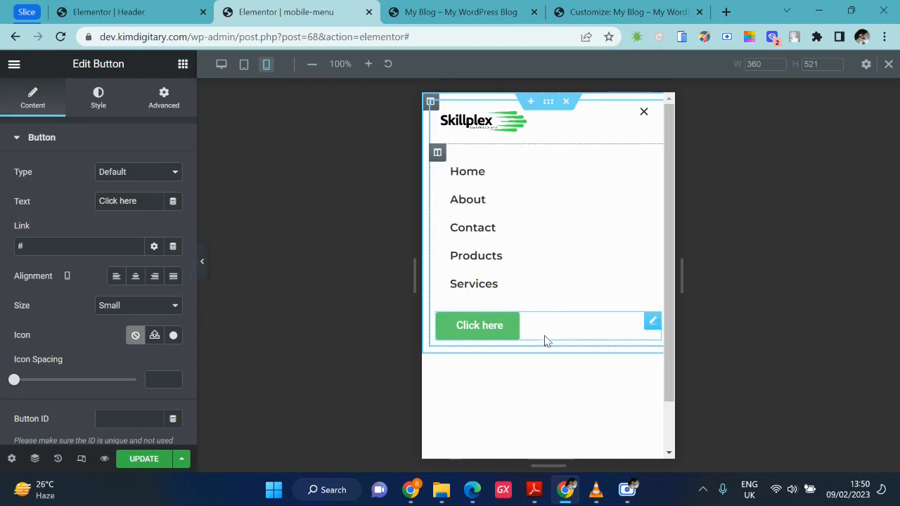
# - Change the new button's text to "Get Started"
pyautogui.tripleClick(140, 202)
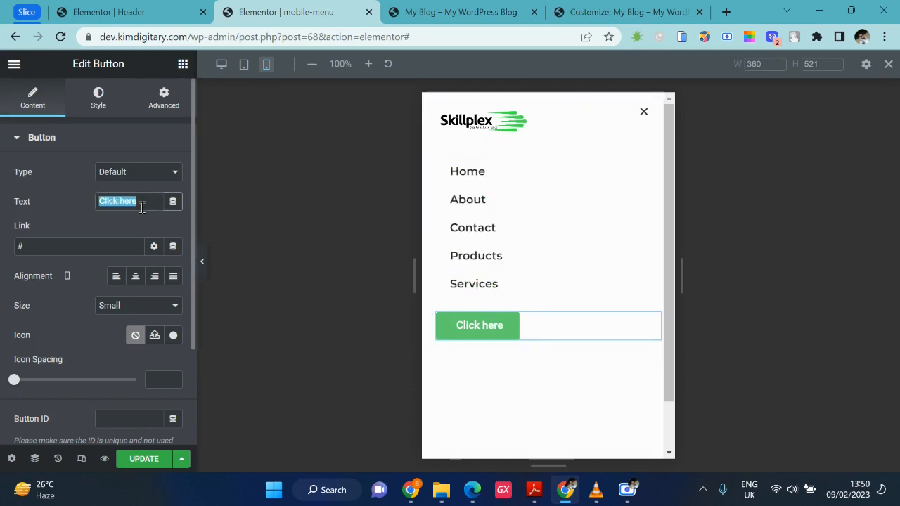
pyautogui.write('Ge')
pyautogui.press('BackSpace')
pyautogui.write('et ')
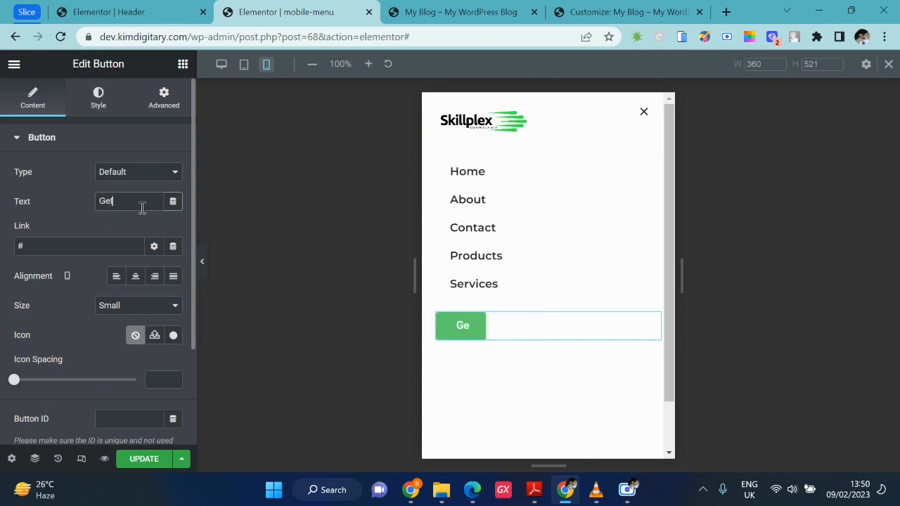
pyautogui.write('Started')
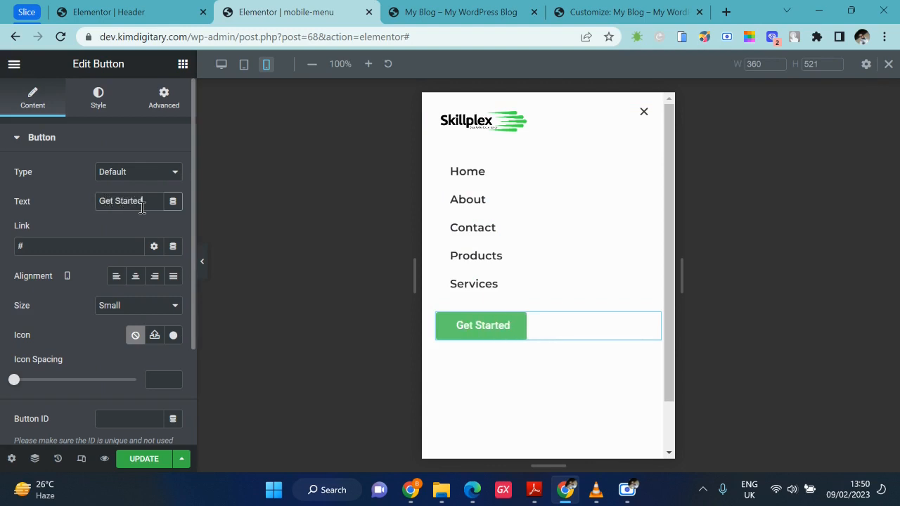
# - Set the Get Started button's normal background color to the global color green
pyautogui.click(97, 102)
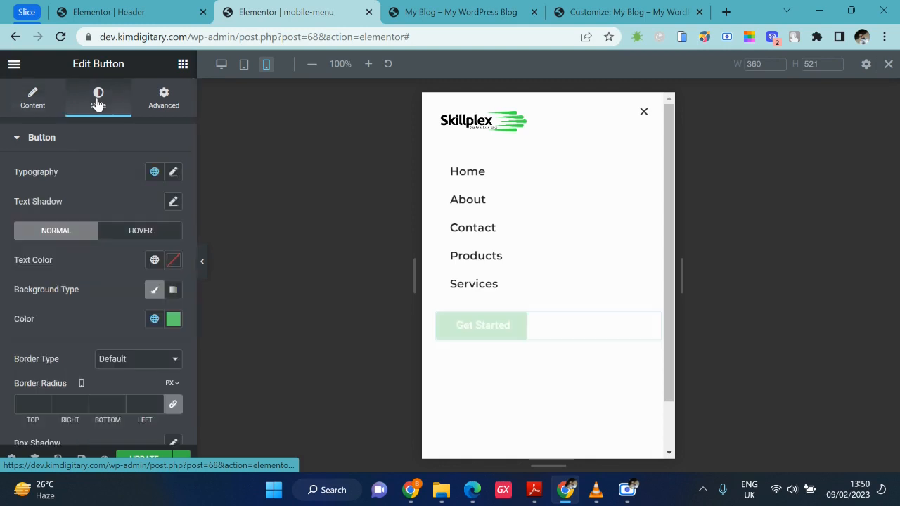
pyautogui.click(154, 319)
pyautogui.click(154, 320)
pyautogui.click(155, 320)
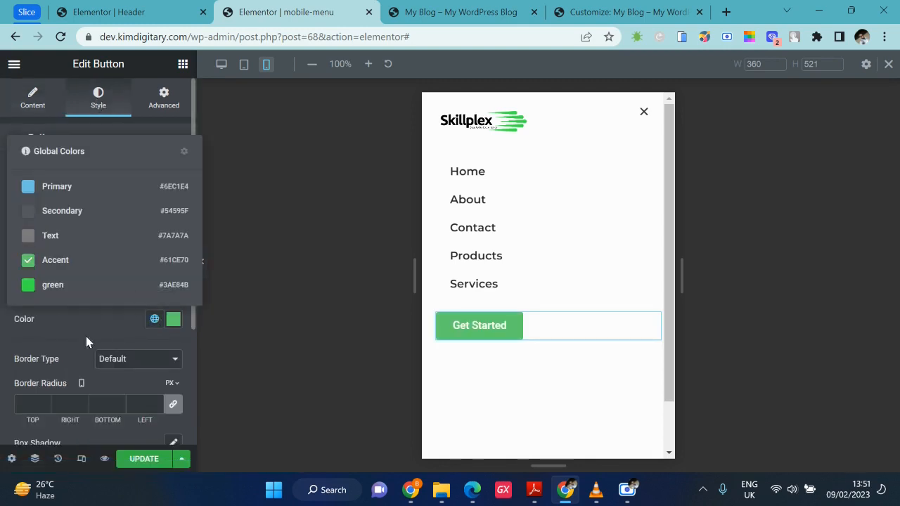
pyautogui.click(73, 297)
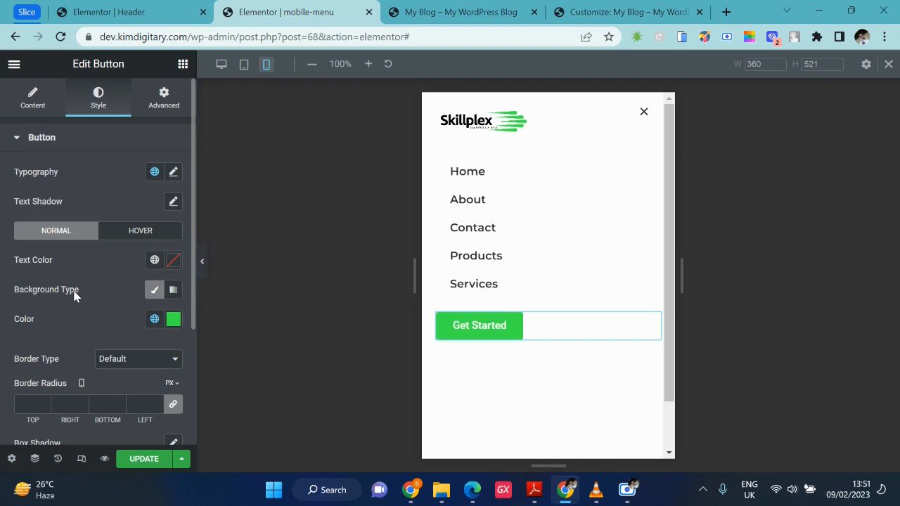
# - Set the Get Started button's typography to the Montserrat font family at 16 px
pyautogui.click(173, 171)
pyautogui.click(150, 238)
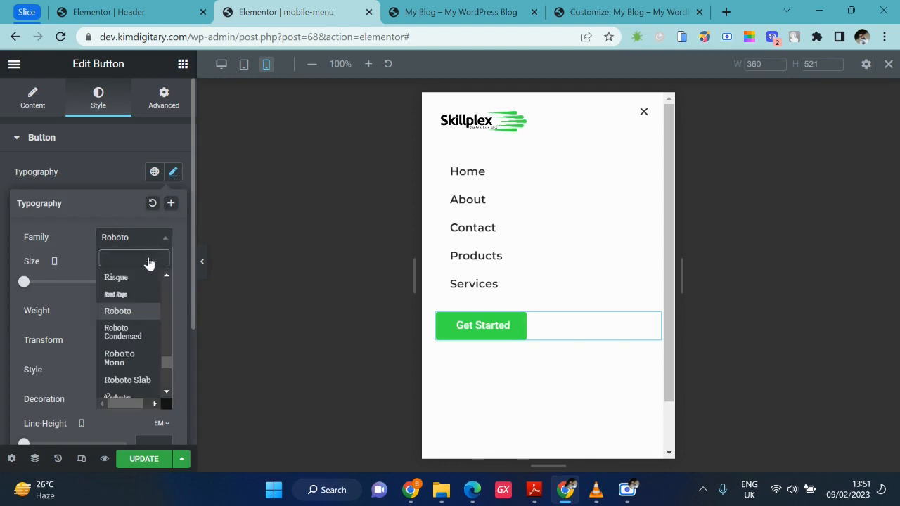
pyautogui.write('mont')
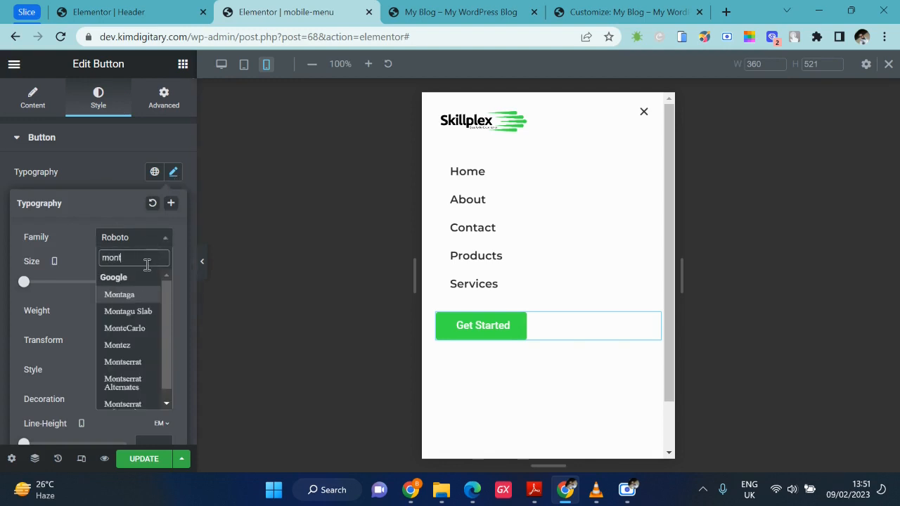
pyautogui.click(134, 360)
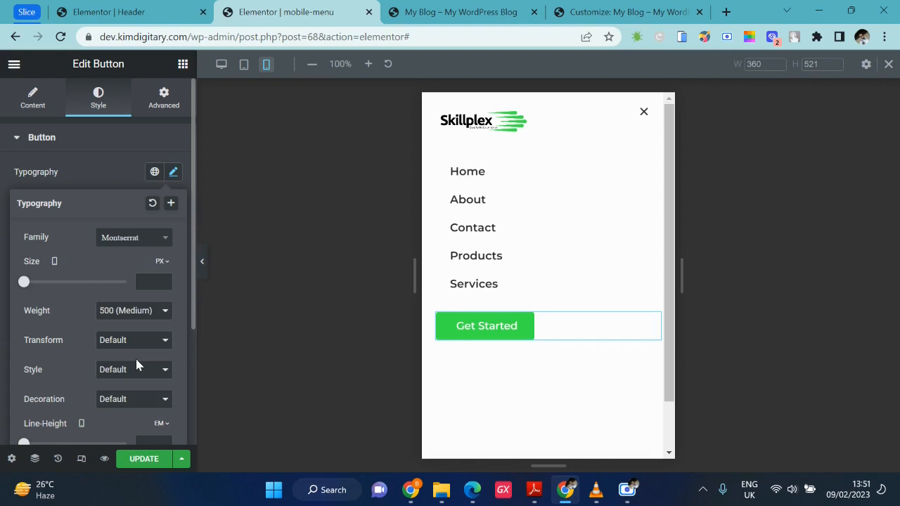
pyautogui.click(146, 282)
pyautogui.write('16')
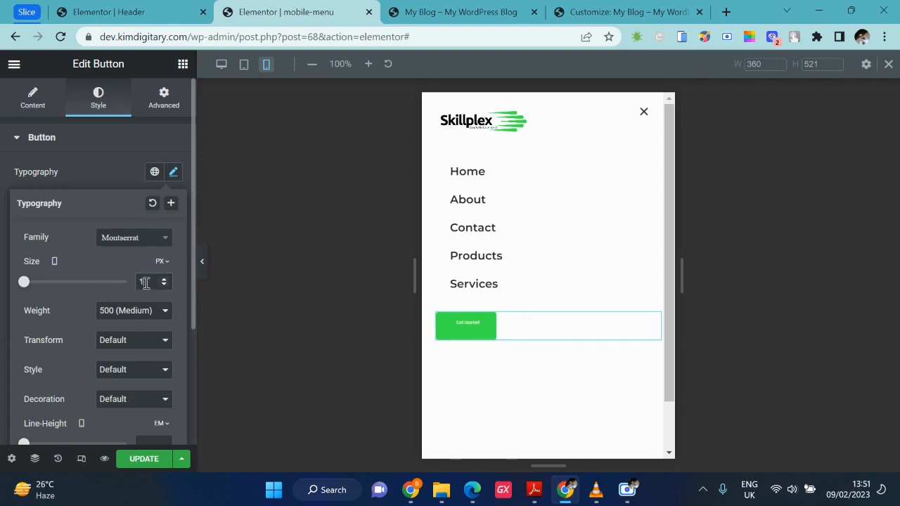
pyautogui.click(97, 149)
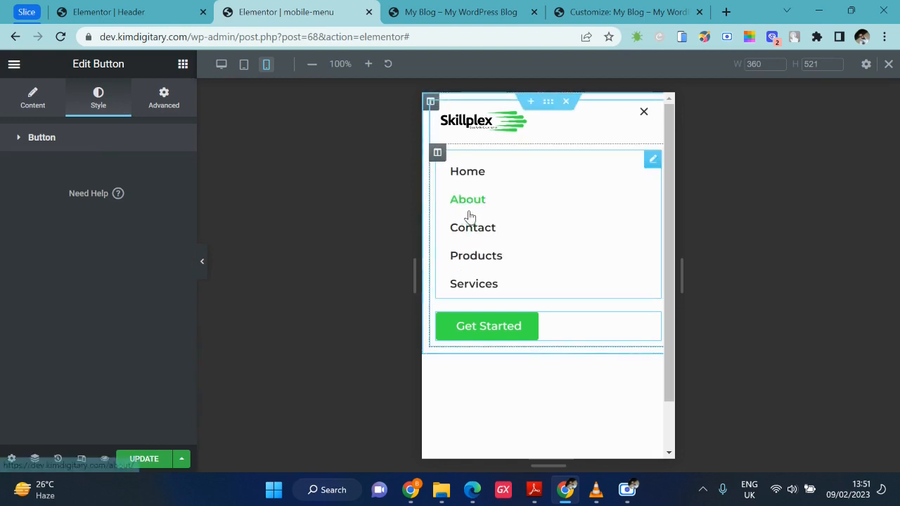
# - Unlink the nav menu's margin values and set only its left margin to -15 px
pyautogui.click(651, 159)
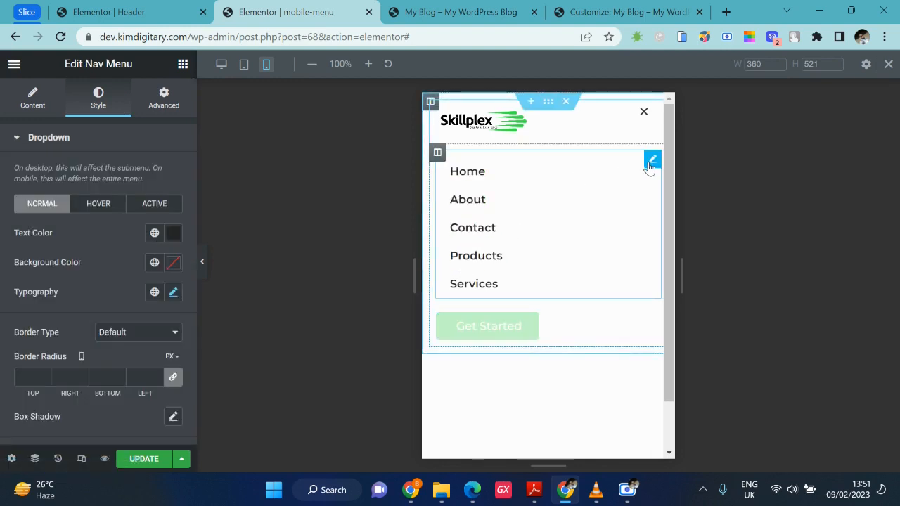
pyautogui.click(163, 114)
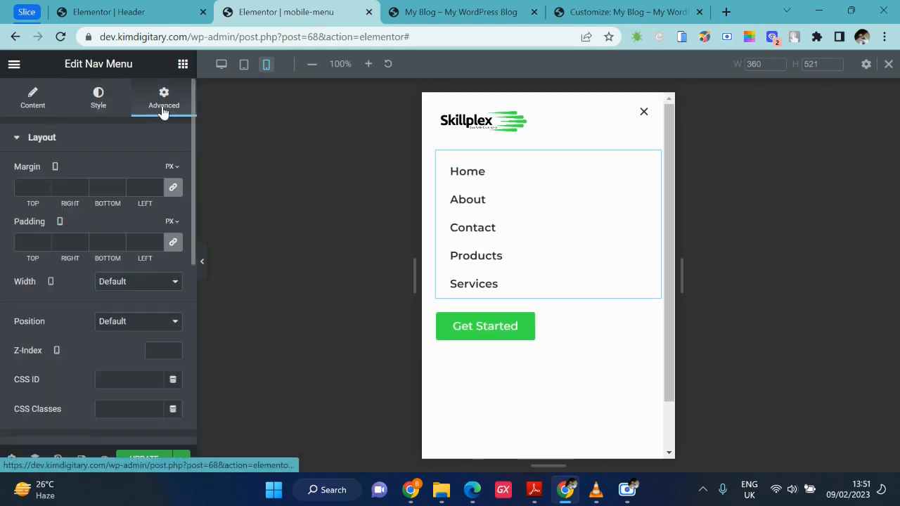
pyautogui.click(172, 187)
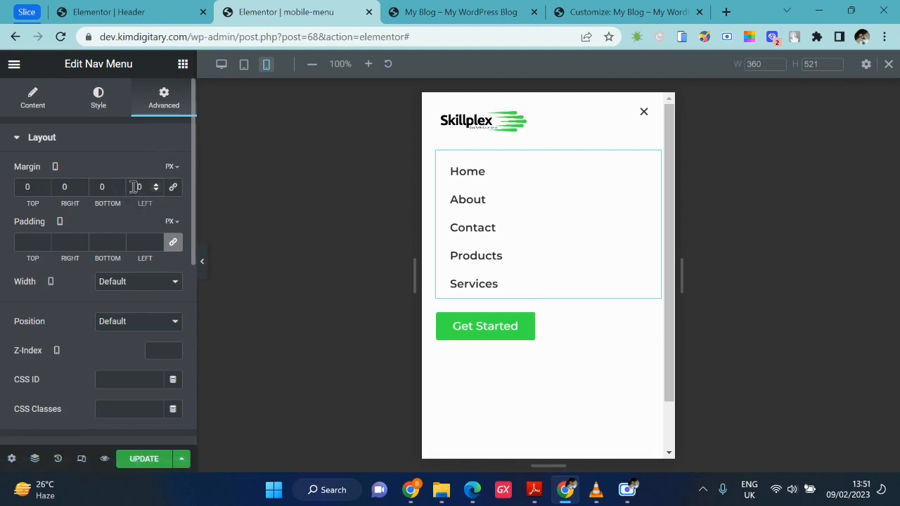
pyautogui.click(134, 187)
pyautogui.write('-1')
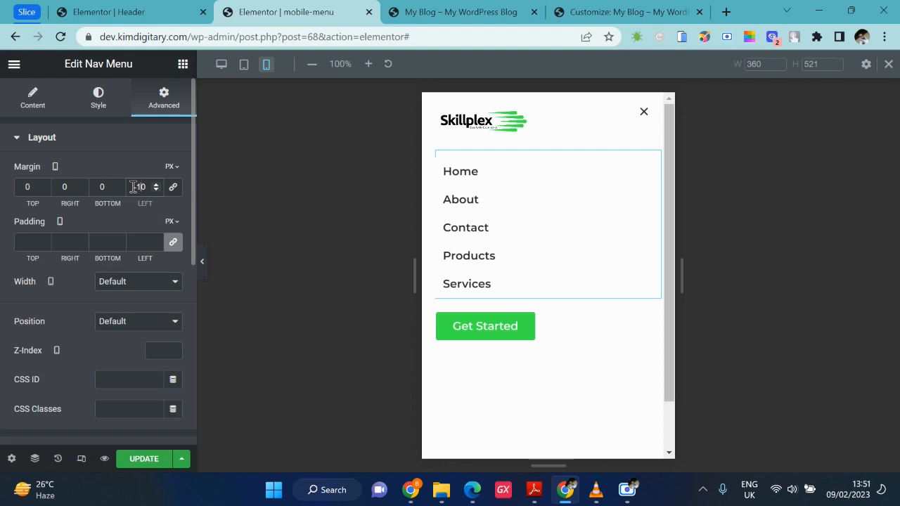
pyautogui.press('BackSpace')
pyautogui.write('5')
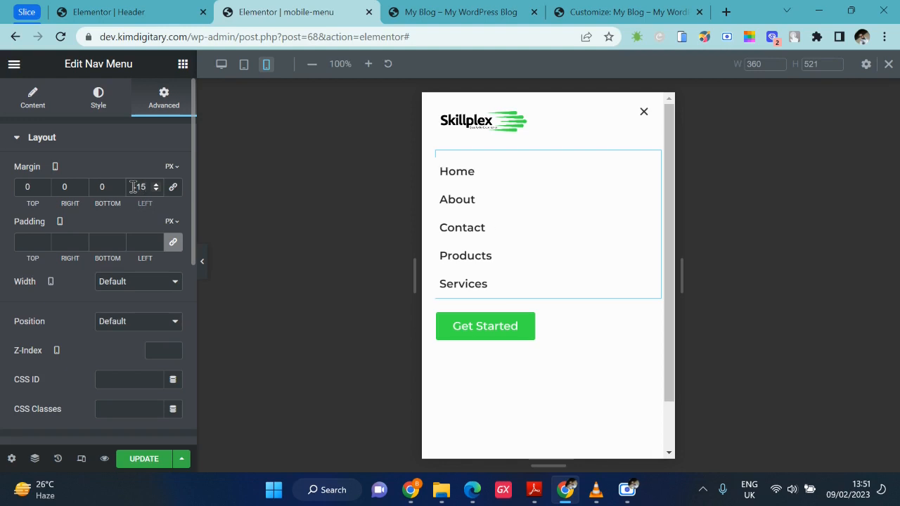
pyautogui.click(113, 137)
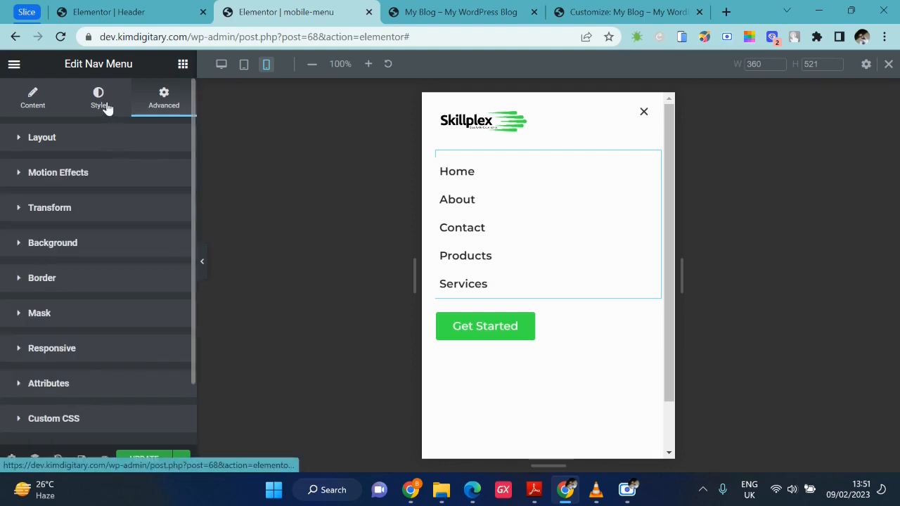
pyautogui.click(105, 105)
# - Round the Get Started button with a border radius of 100 px on all corners
pyautogui.click(596, 324)
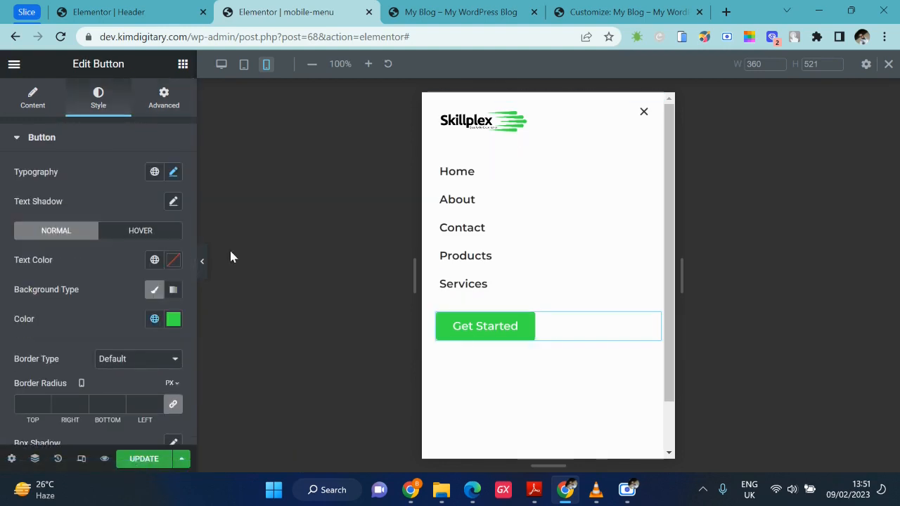
pyautogui.scroll(-2, 123, 294)
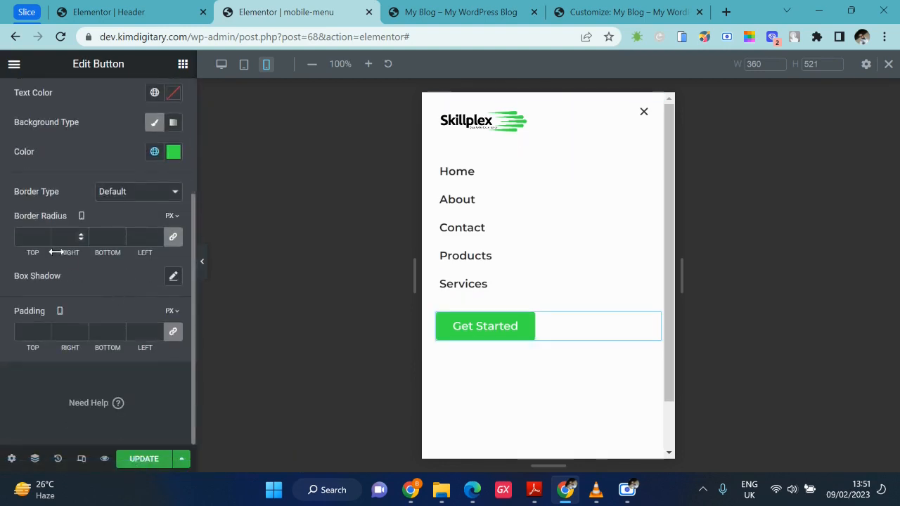
pyautogui.click(20, 236)
pyautogui.write('100')
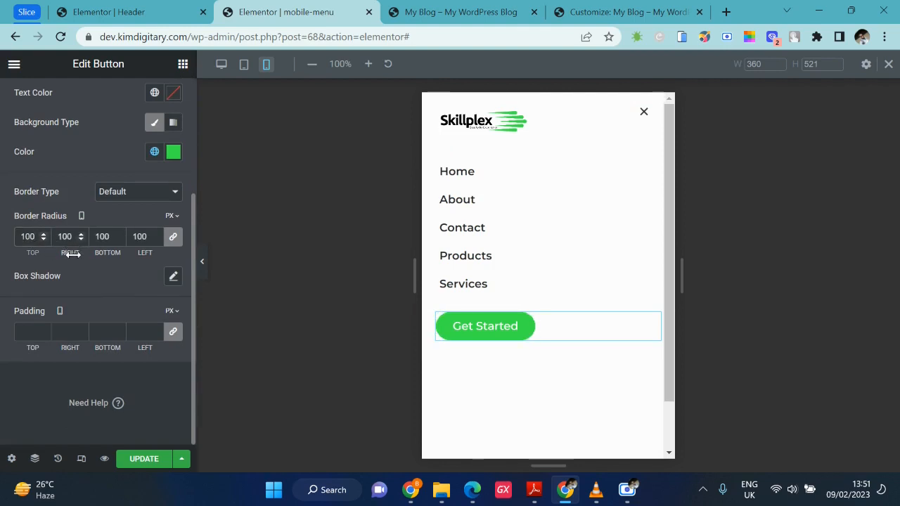
# - Set the Get Started button's size to Medium and update the mobile-menu popup
pyautogui.scroll(5, 74, 276)
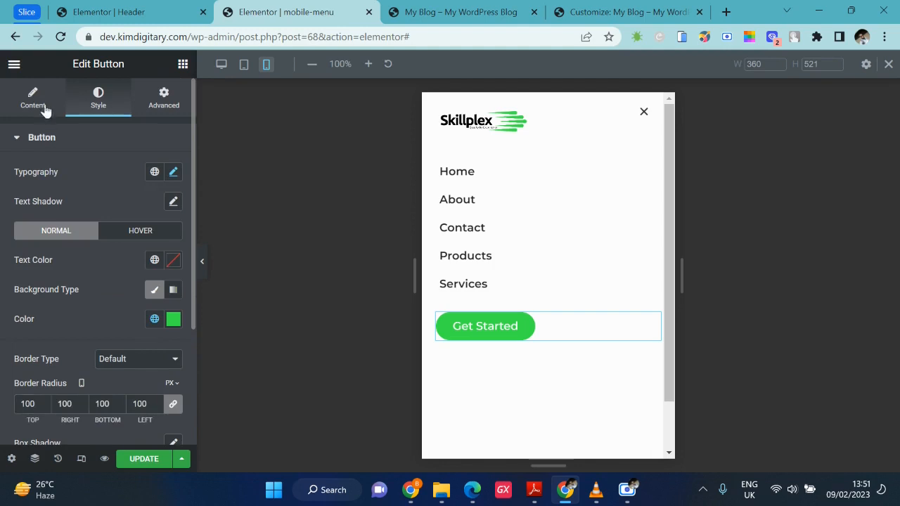
pyautogui.click(44, 111)
pyautogui.click(134, 305)
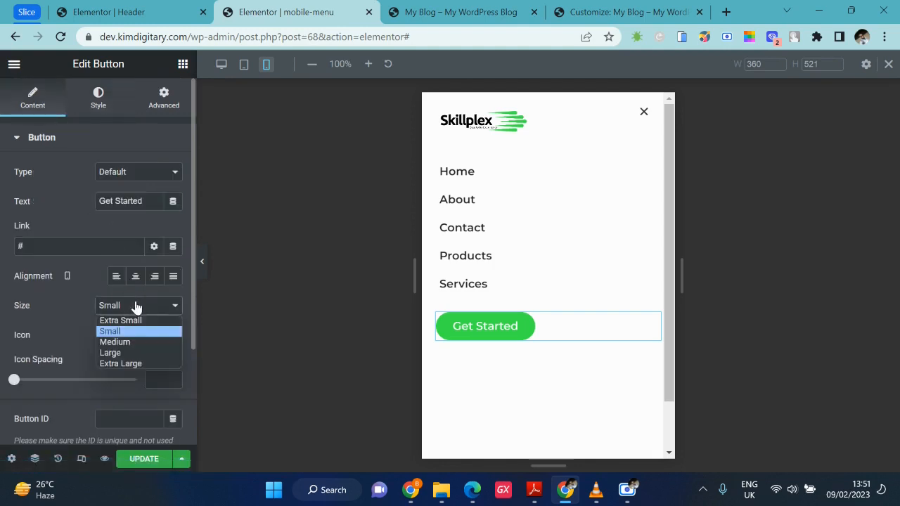
pyautogui.click(130, 343)
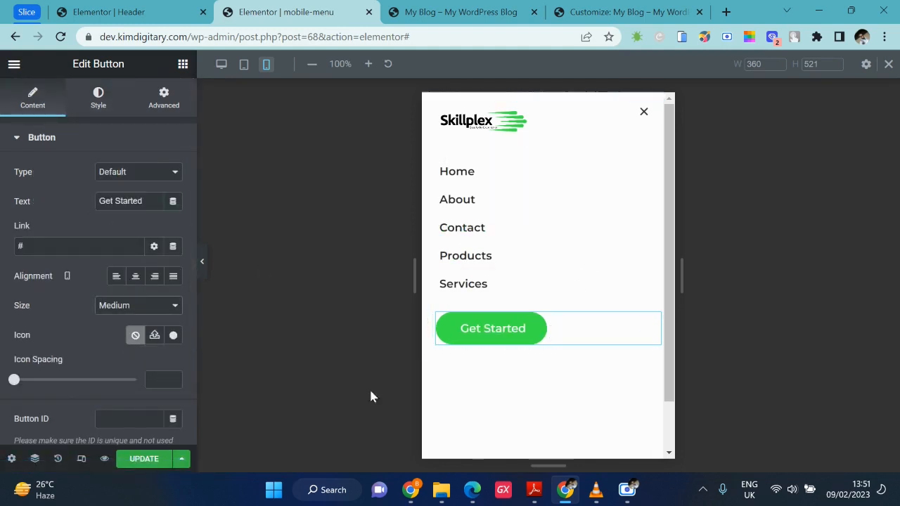
pyautogui.click(153, 460)
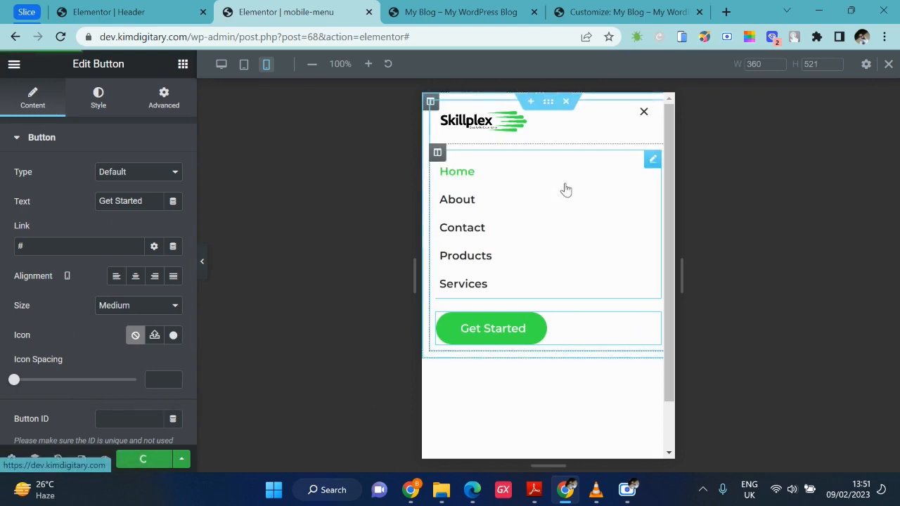
# - Reload the phone preview of the site and test opening and closing the menu popup from the header's hamburger icon
pyautogui.click(602, 8)
pyautogui.click(422, 9)
pyautogui.click(62, 43)
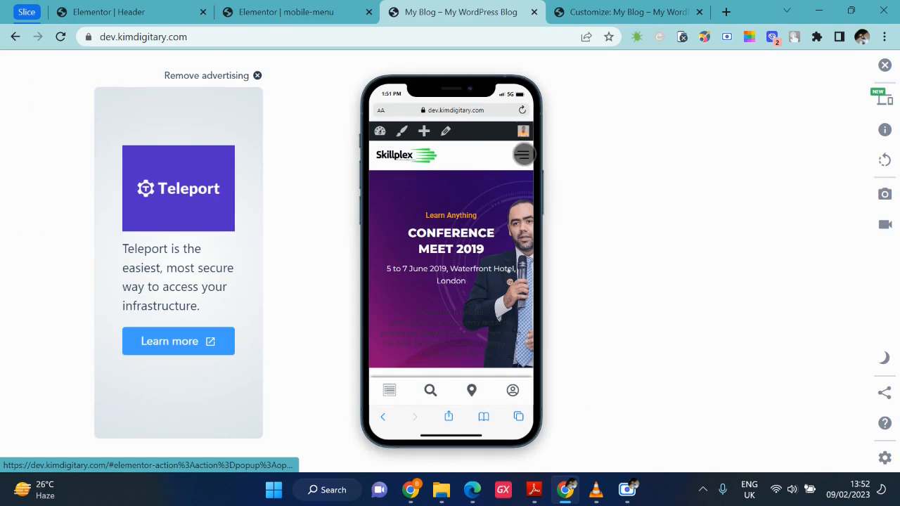
pyautogui.click(523, 154)
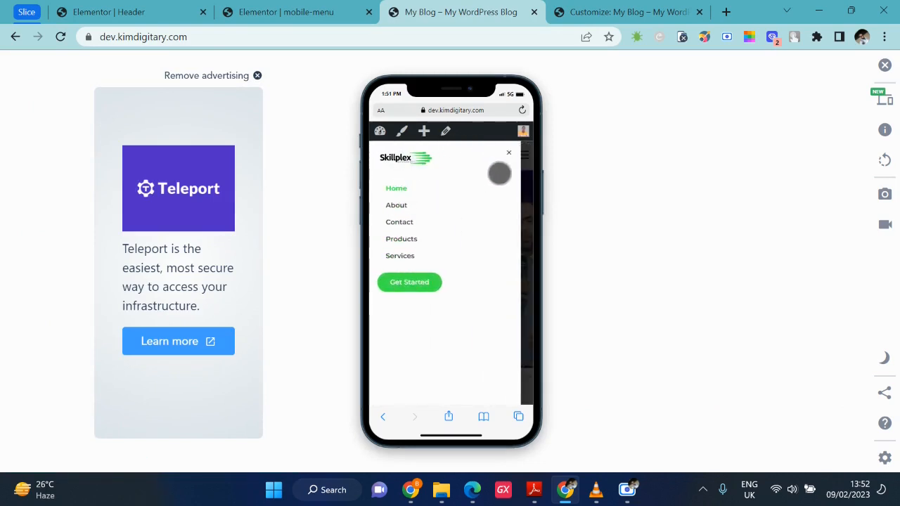
pyautogui.click(509, 152)
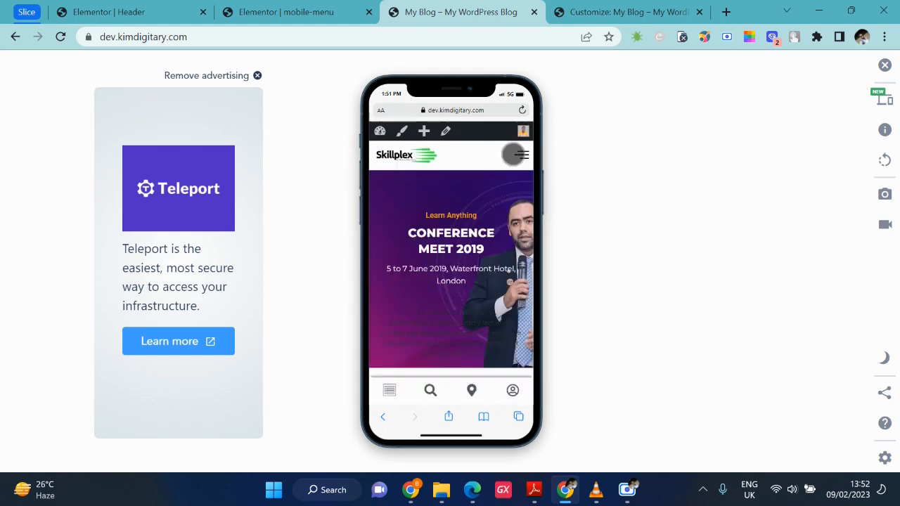
pyautogui.click(519, 154)
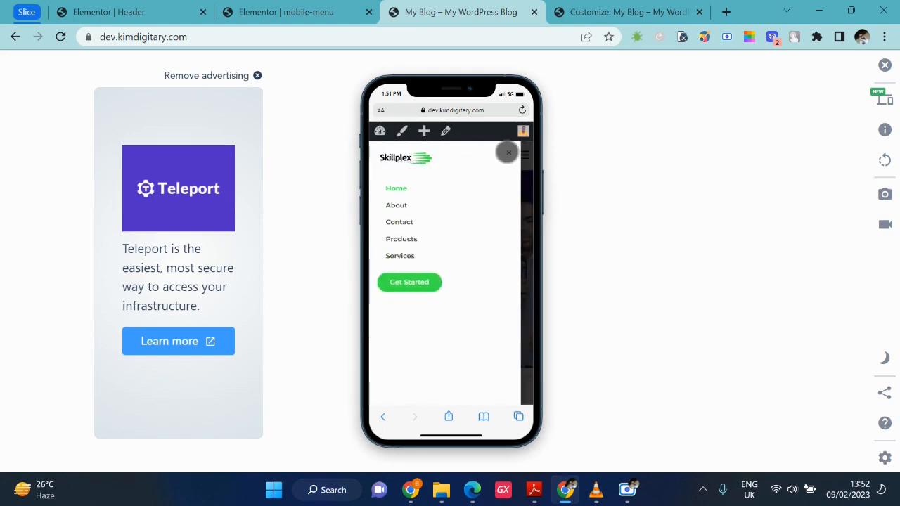
pyautogui.click(507, 153)
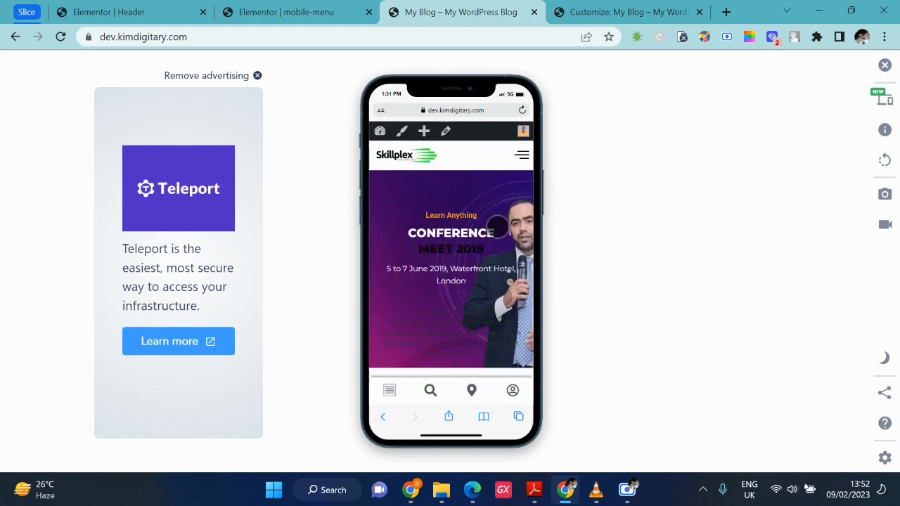
# - Add a Social Icons widget below the Get Started button in the mobile-menu popup and align it left
pyautogui.click(336, 8)
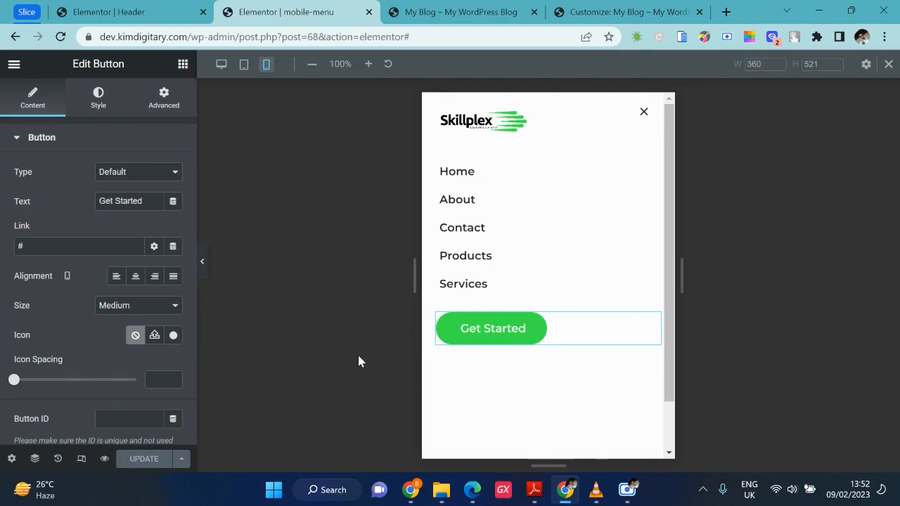
pyautogui.click(184, 65)
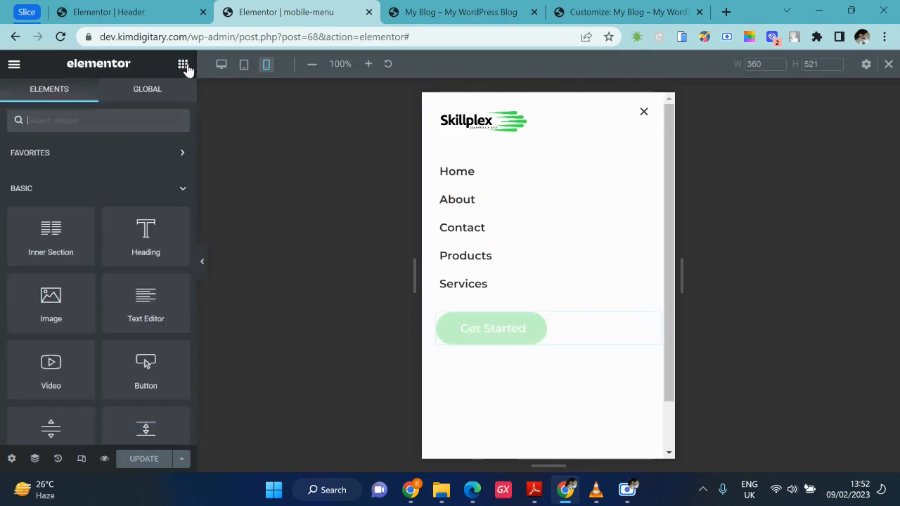
pyautogui.click(139, 119)
pyautogui.write('s')
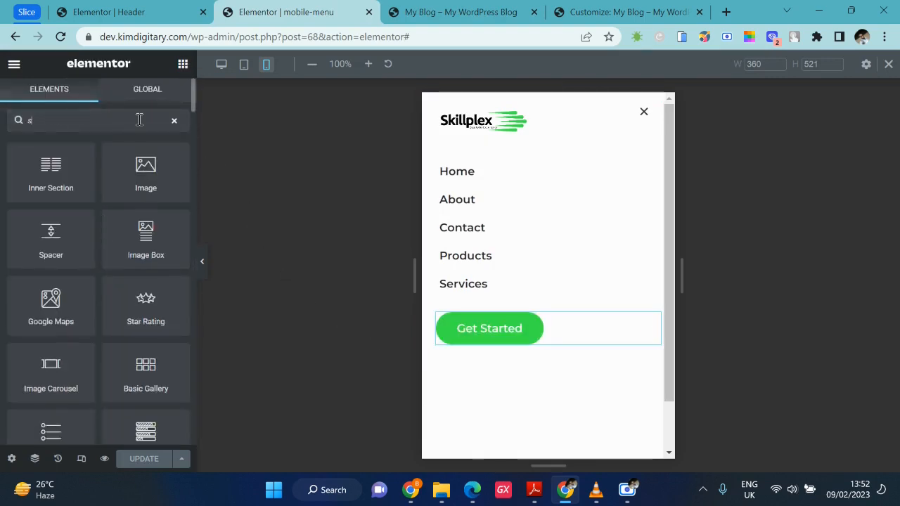
pyautogui.write('ocia')
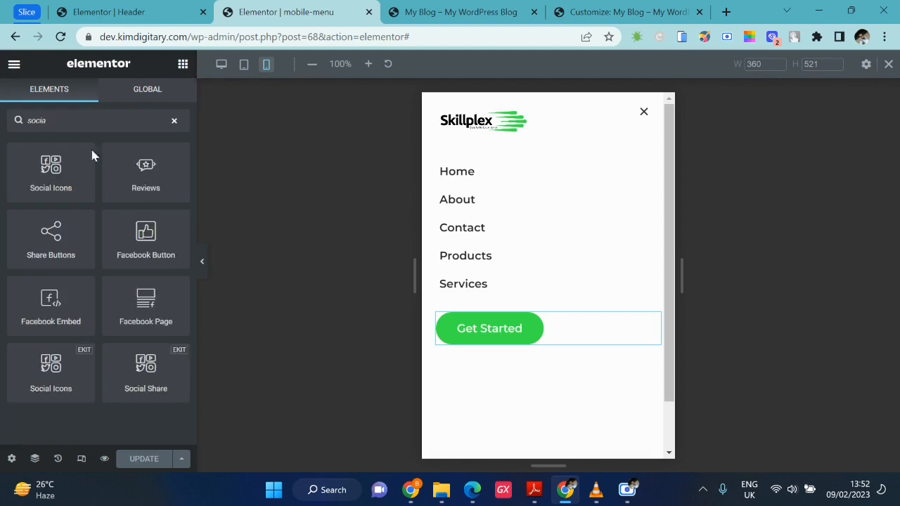
pyautogui.moveTo(91, 155); pyautogui.dragTo(468, 334)
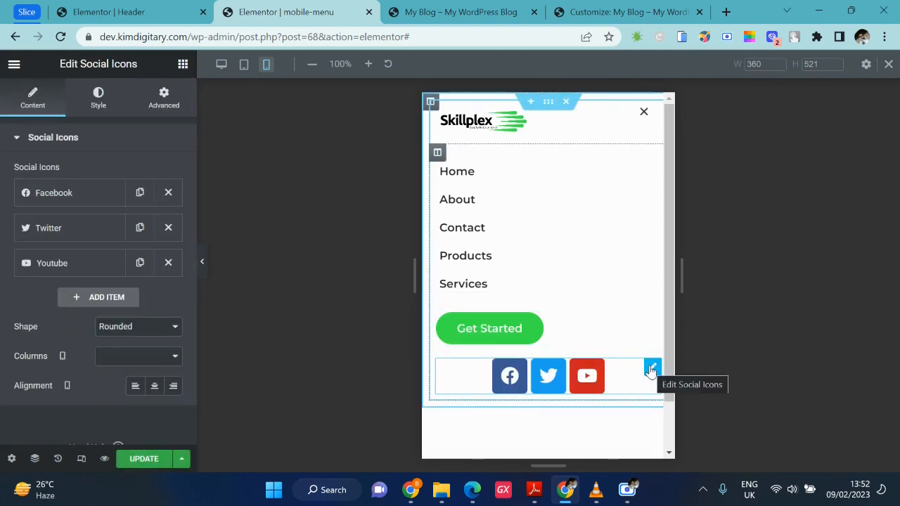
pyautogui.click(135, 385)
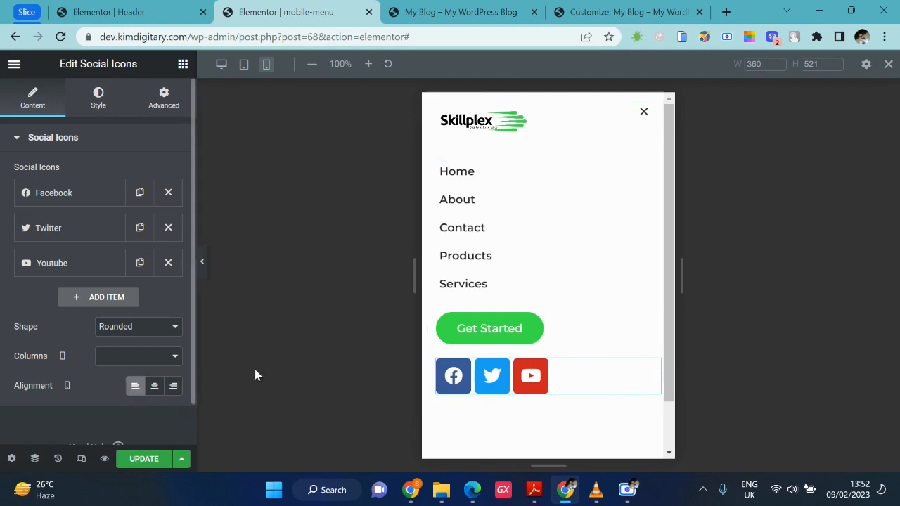
# - Set the social icons' size to 20 and update the popup
pyautogui.click(103, 97)
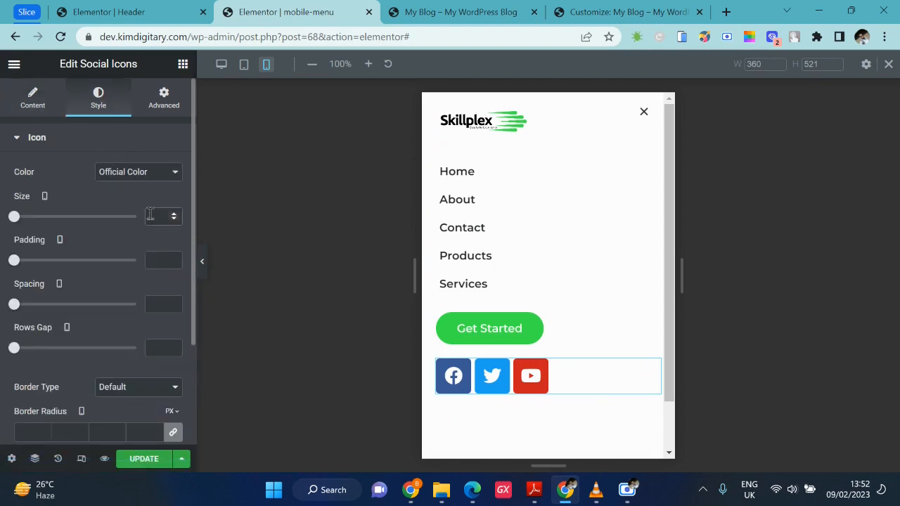
pyautogui.write('30')
pyautogui.press('BackSpace')
pyautogui.press('BackSpace')
pyautogui.write('25')
pyautogui.press('BackSpace')
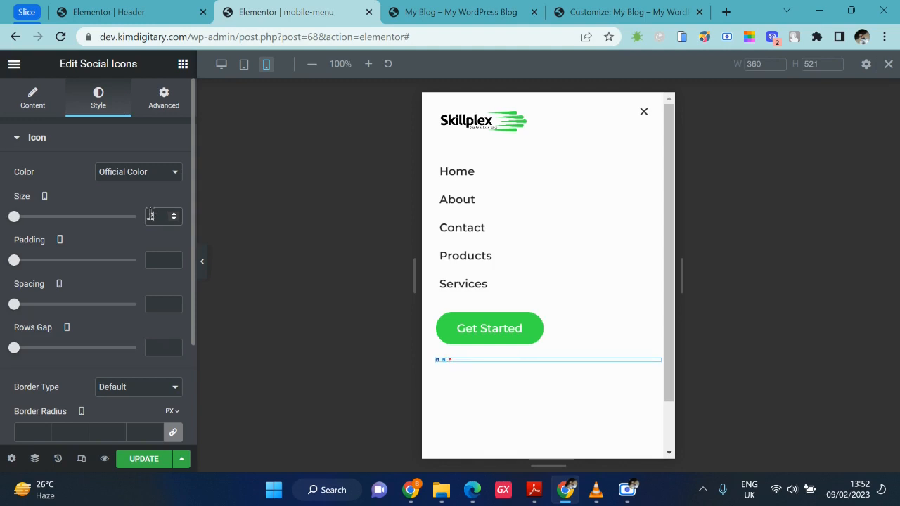
pyautogui.write('0')
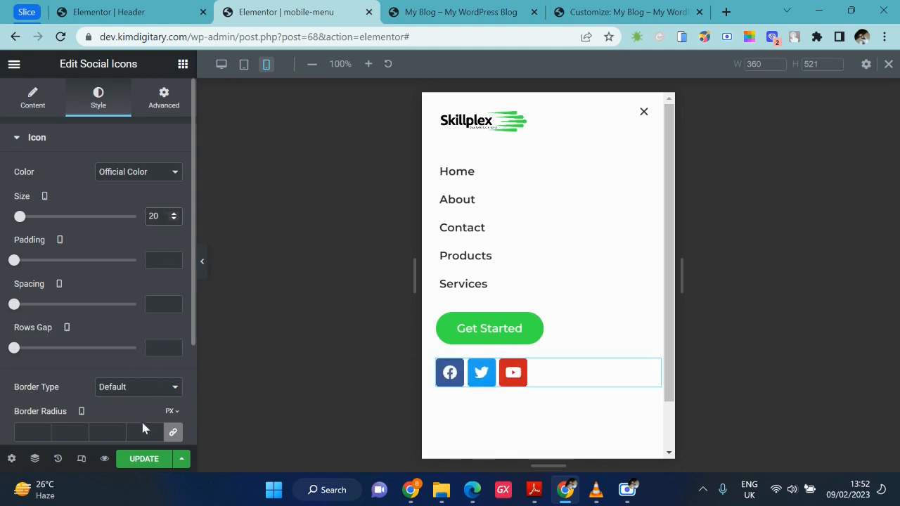
pyautogui.click(140, 460)
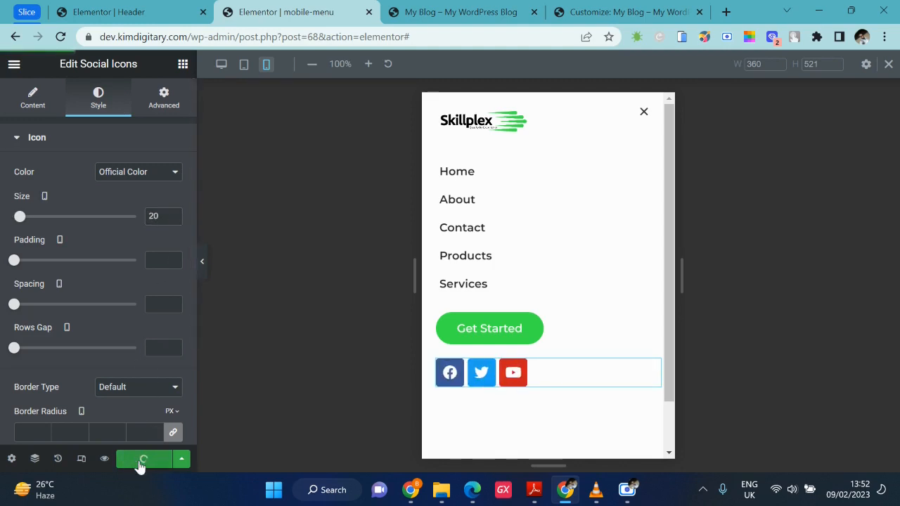
pyautogui.click(431, 15)
pyautogui.click(348, 10)
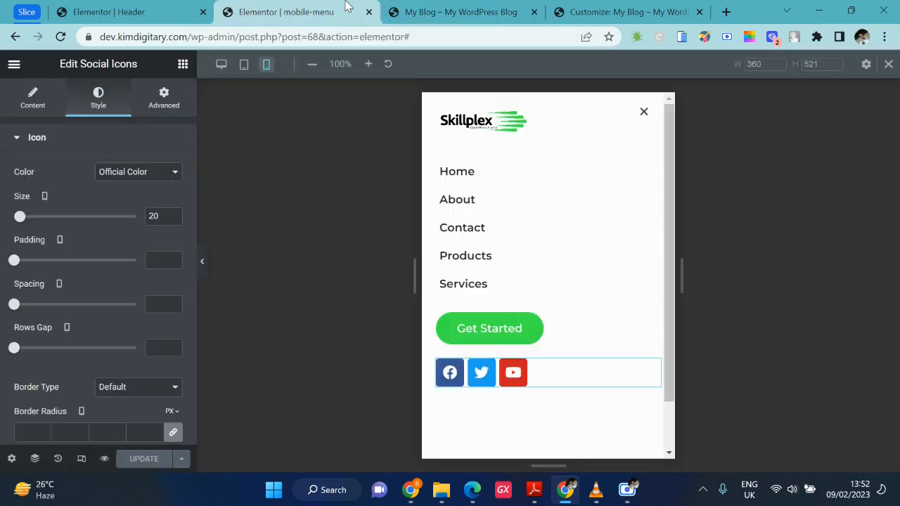
pyautogui.click(450, 10)
pyautogui.click(601, 7)
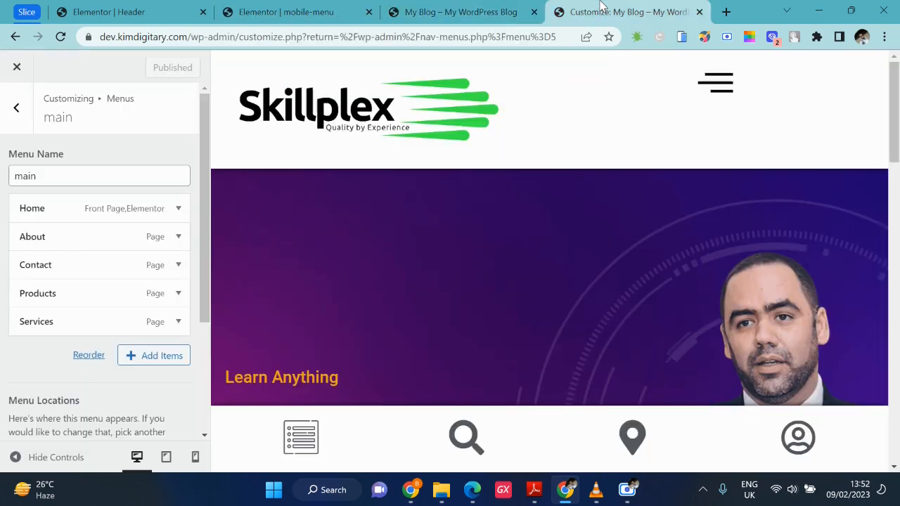
pyautogui.click(524, 9)
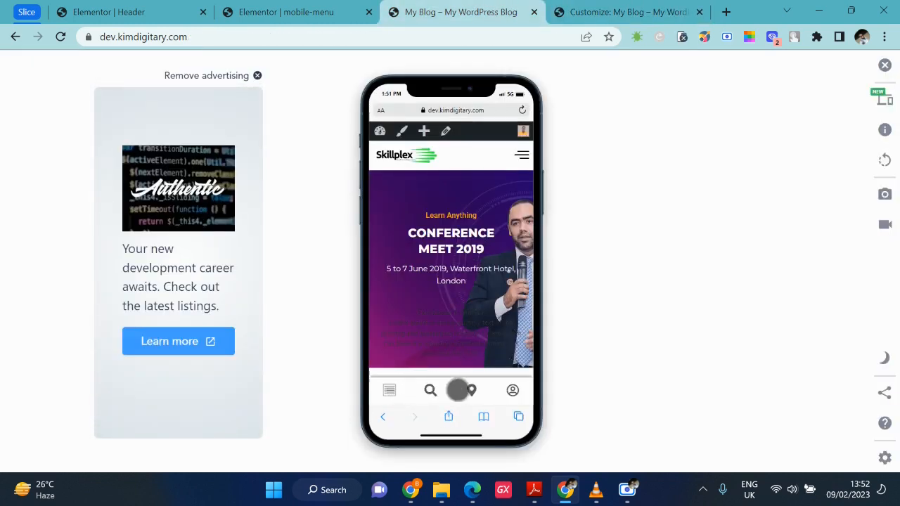
# - Load the site's home page, dev.kimdigitary.com, in place of the popup editor and open its Footer template in Elementor
pyautogui.click(358, 7)
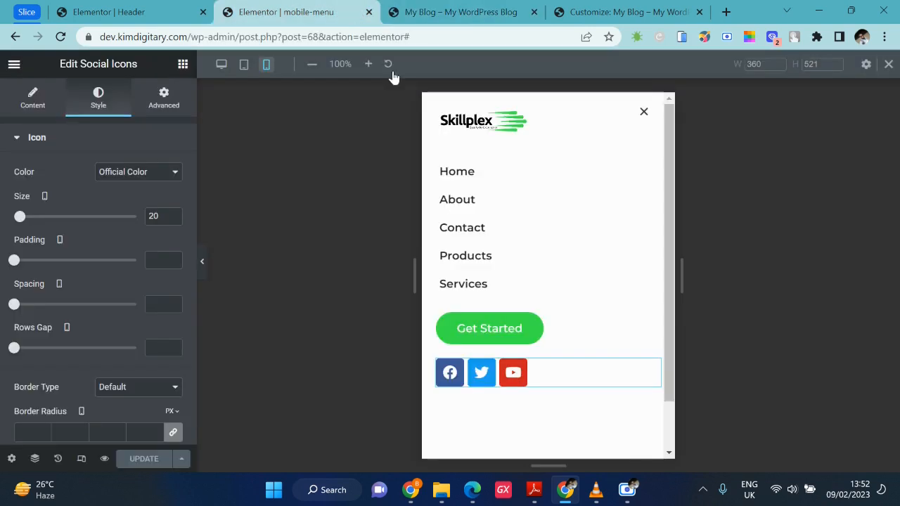
pyautogui.click(190, 35)
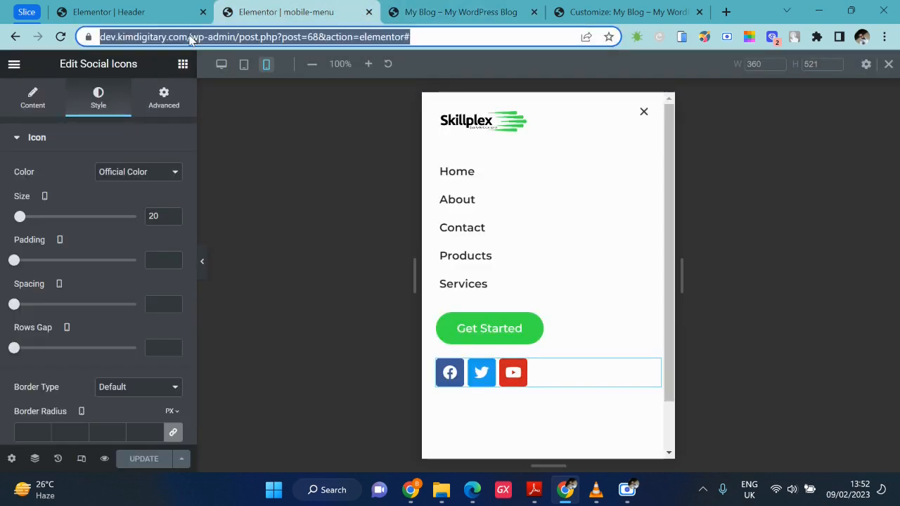
pyautogui.click(212, 37)
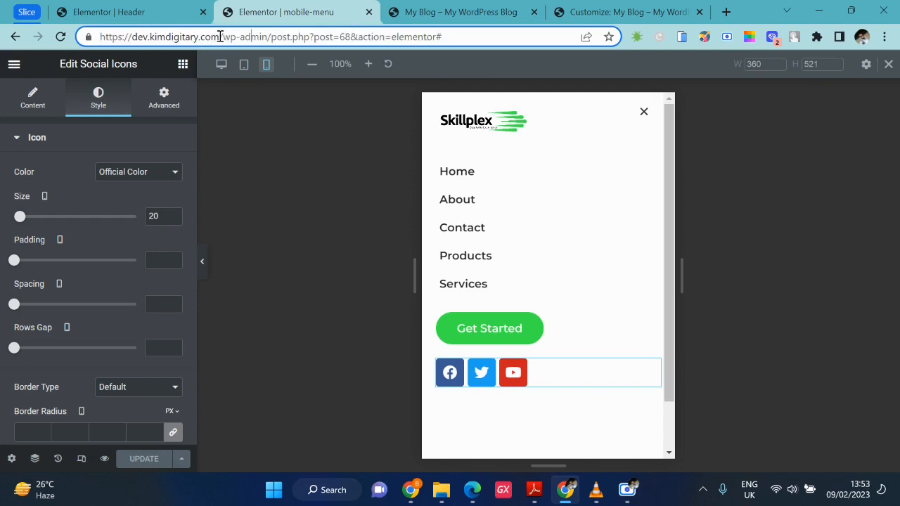
pyautogui.hotkey('shift', 'End')
pyautogui.press('BackSpace')
pyautogui.press('Return')
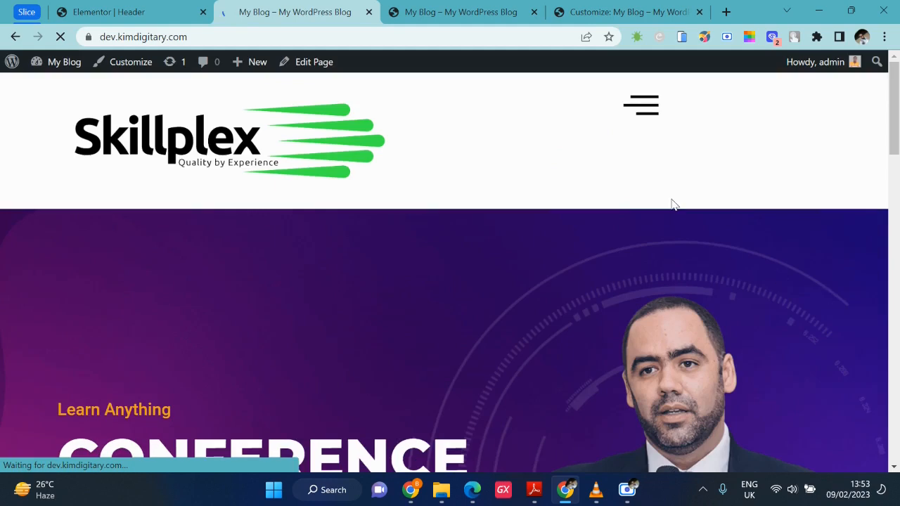
pyautogui.moveTo(405, 76)
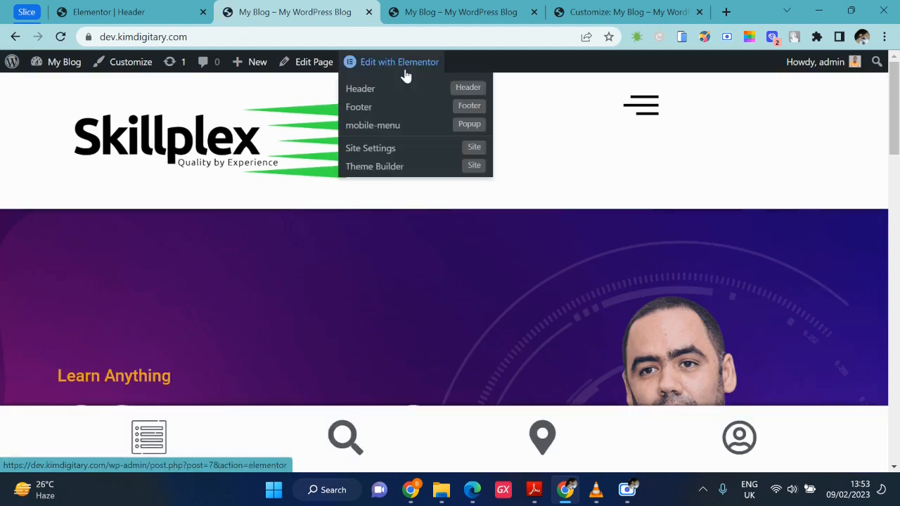
pyautogui.click(359, 107)
# - Close the Customizer's main menu screen and return to the Footer template in Elementor
pyautogui.click(144, 10)
pyautogui.click(436, 12)
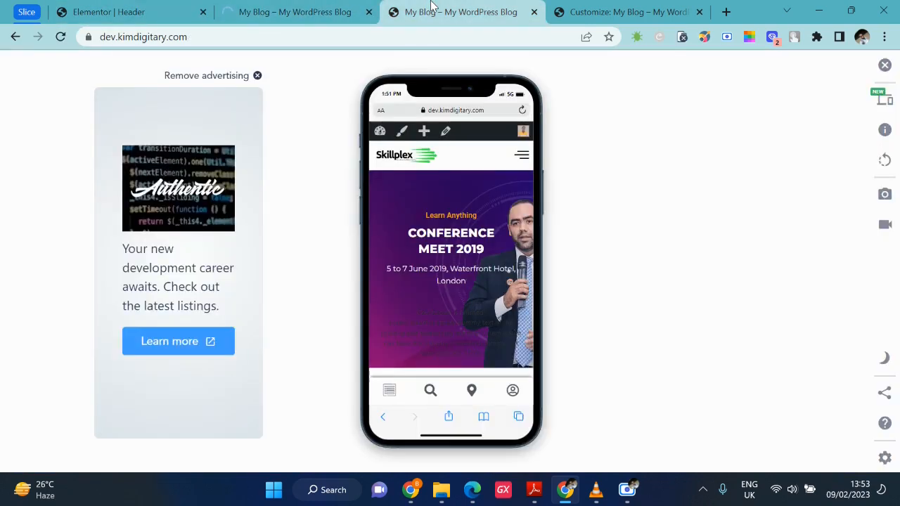
pyautogui.click(600, 5)
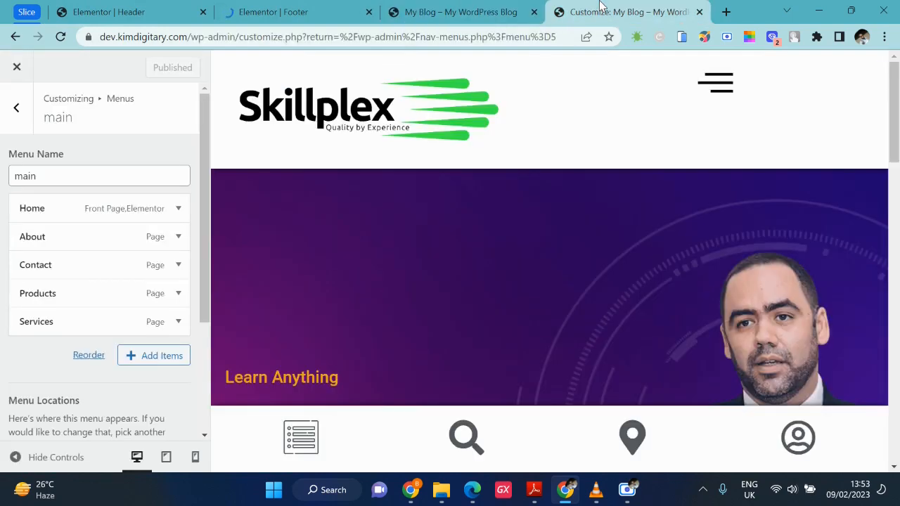
pyautogui.click(7, 70)
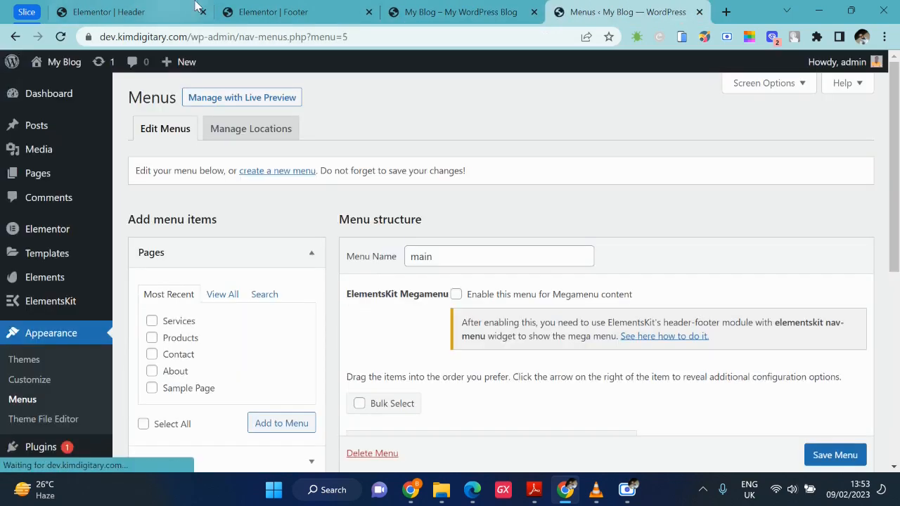
pyautogui.click(295, 7)
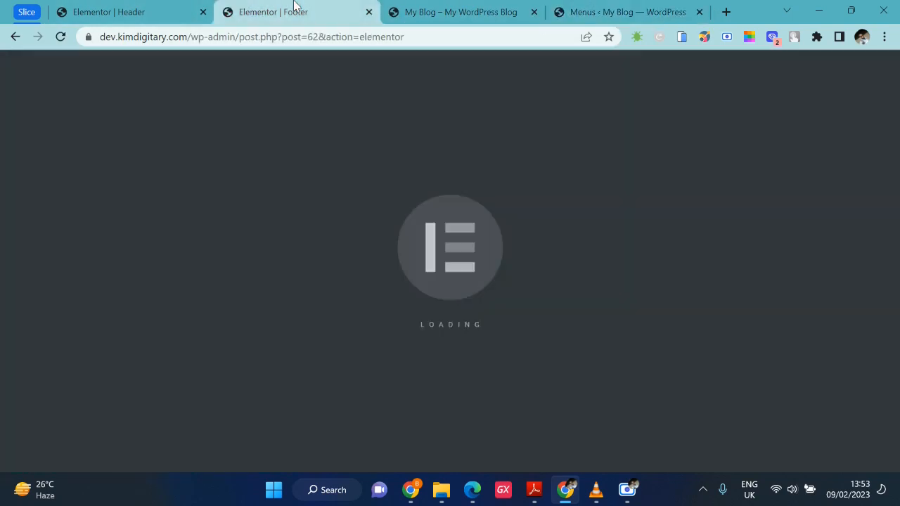
# - In the phone preview, try the footer bar's account icon and open the menu popup from the header's hamburger icon
pyautogui.click(448, 8)
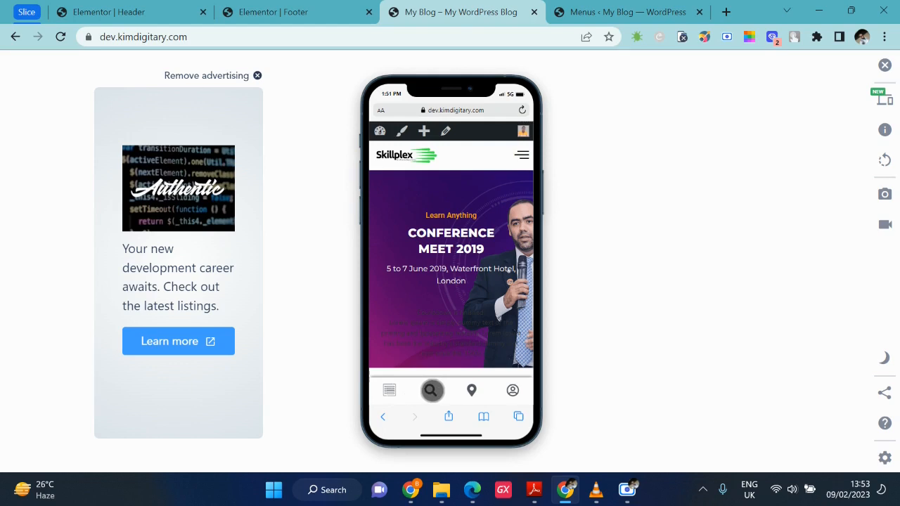
pyautogui.click(513, 390)
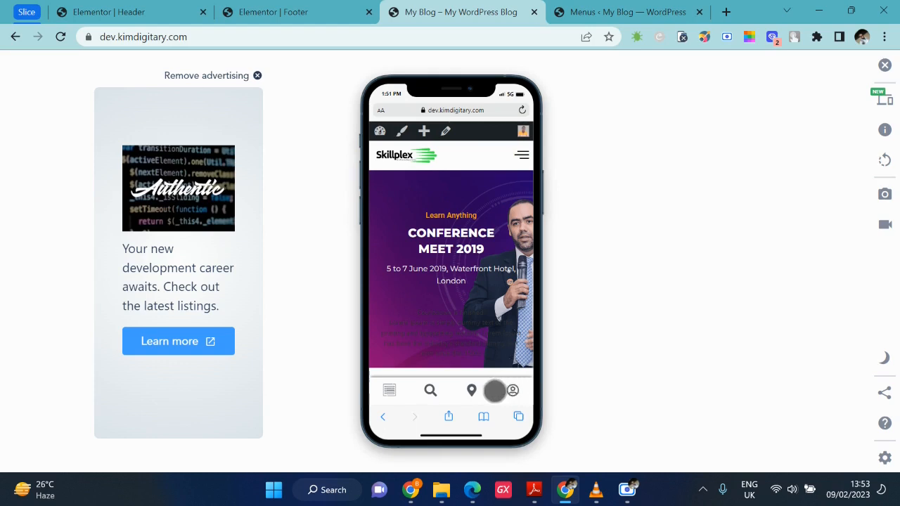
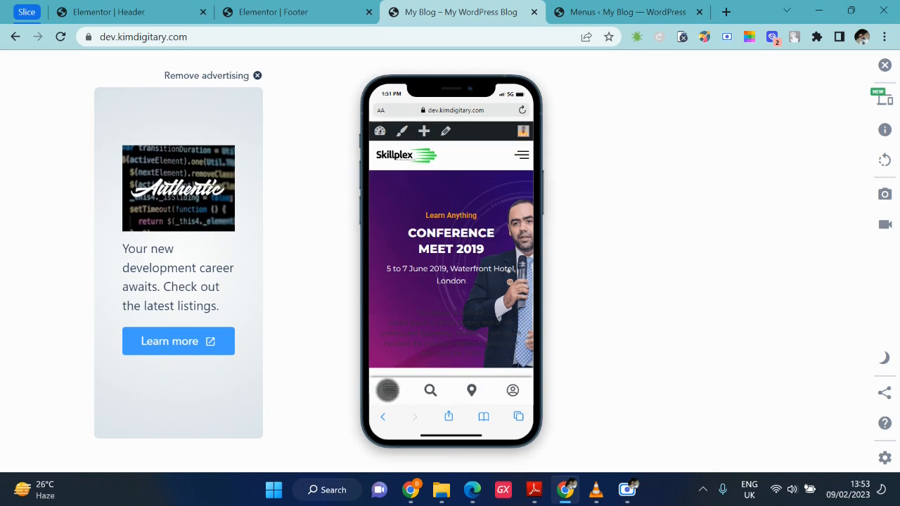
pyautogui.click(521, 155)
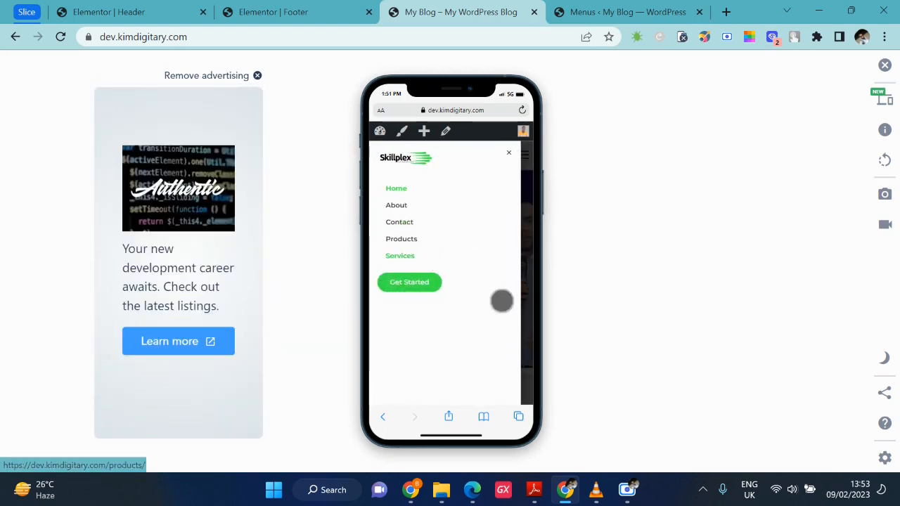
# - Close the menu popup in the phone preview and show the Footer template in mobile view
pyautogui.click(527, 268)
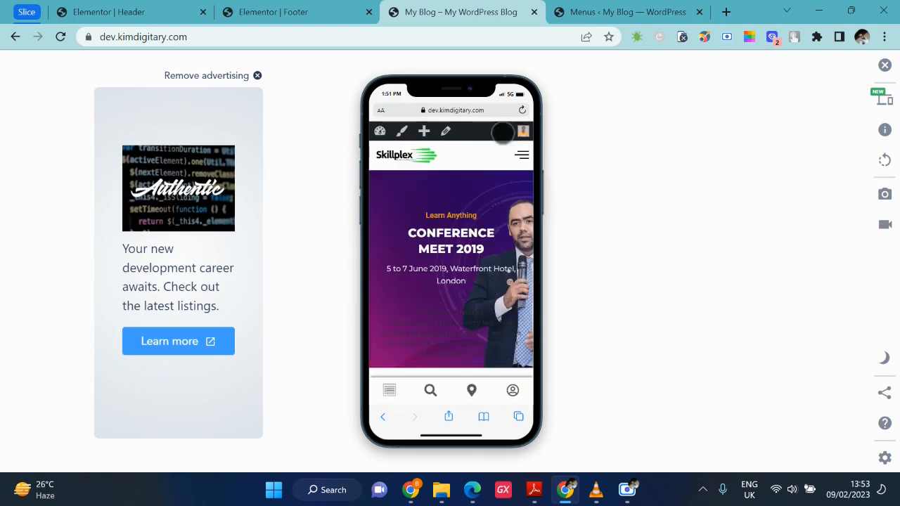
pyautogui.click(299, 10)
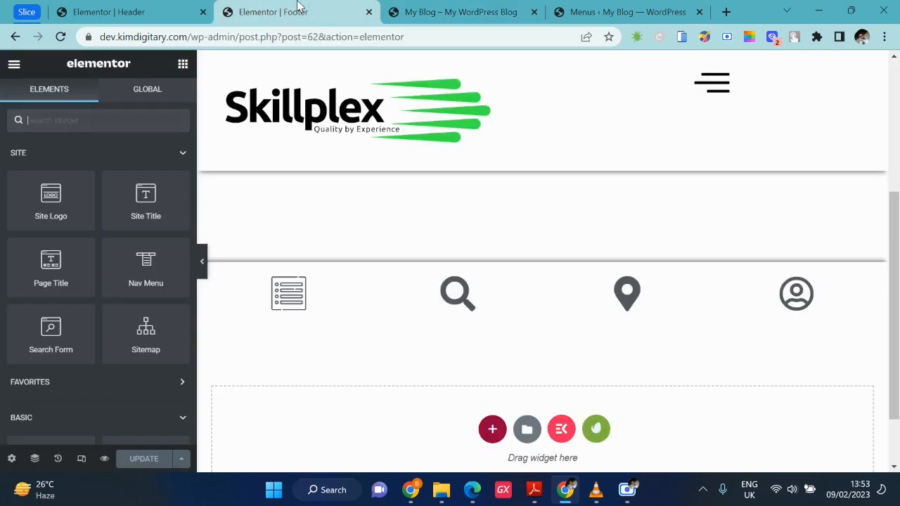
pyautogui.click(82, 464)
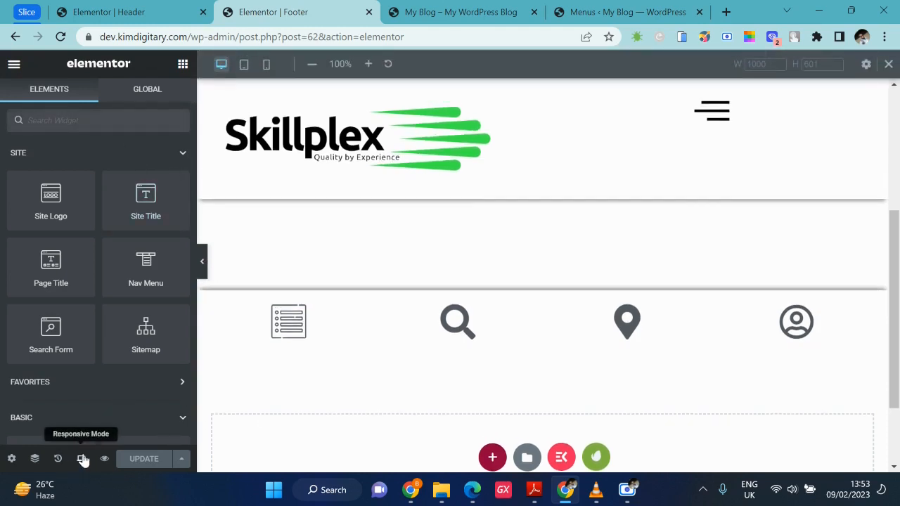
pyautogui.click(265, 64)
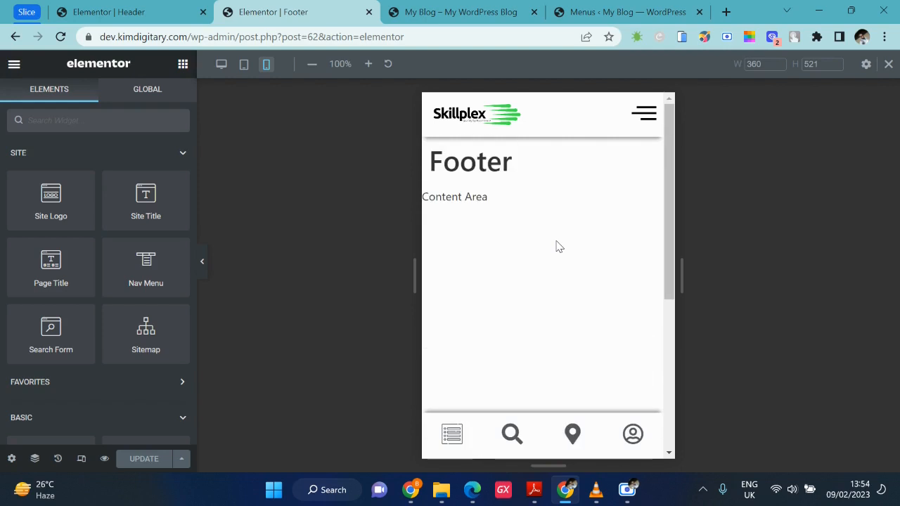
# - Go to the WordPress admin's Menus page and start adding a new Elementor template from there
pyautogui.click(176, 6)
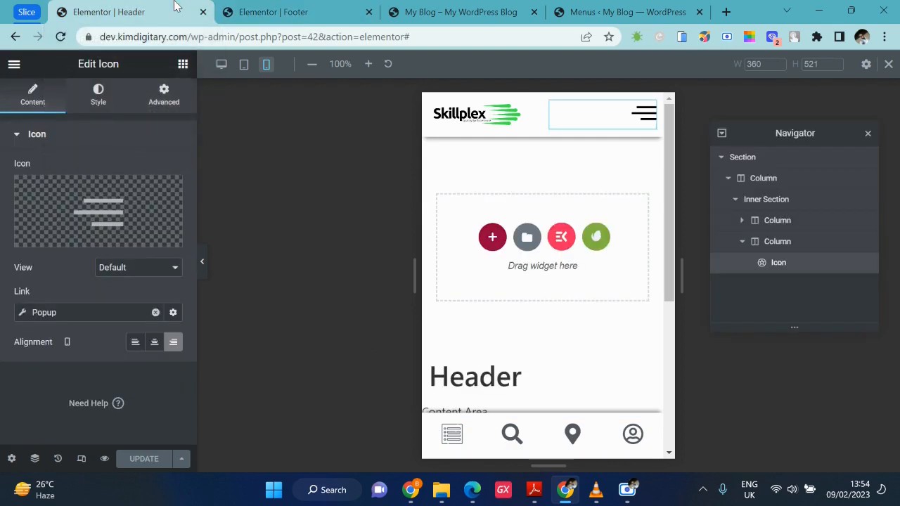
pyautogui.click(460, 12)
pyautogui.click(628, 12)
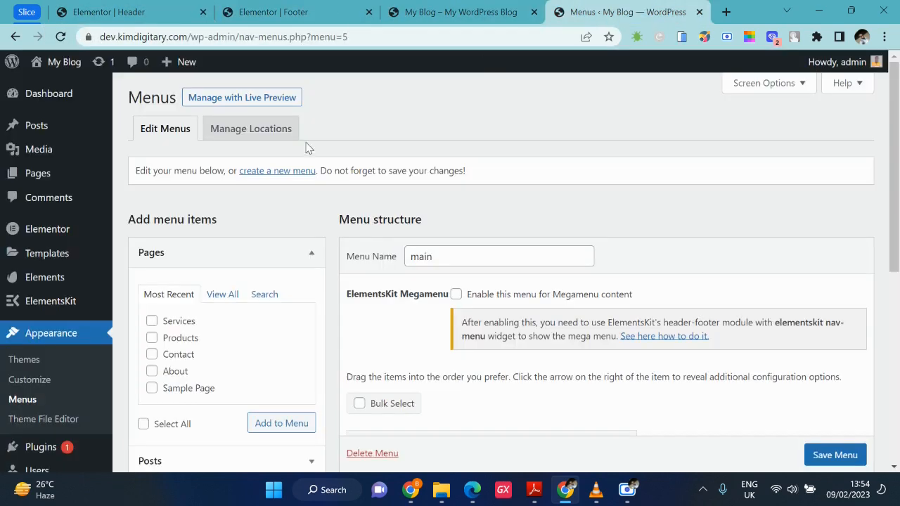
pyautogui.scroll(-1, 91, 296)
pyautogui.moveTo(69, 199)
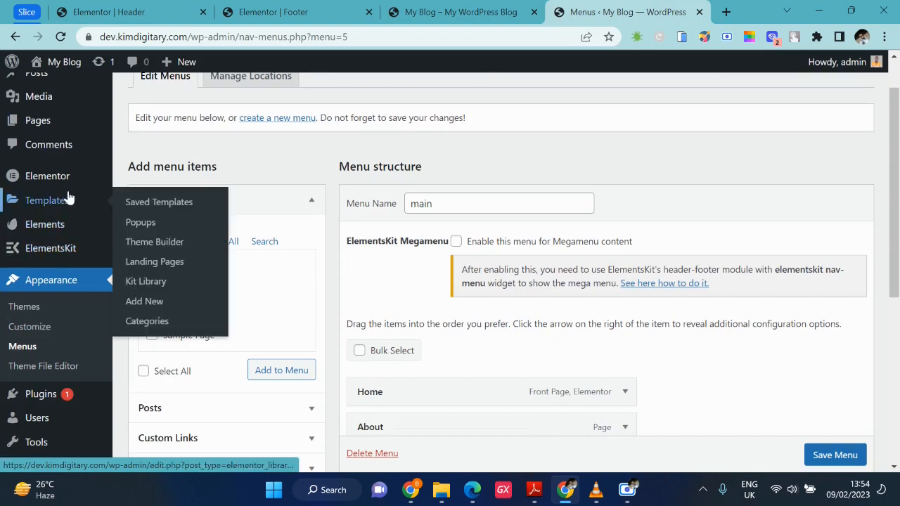
pyautogui.click(157, 303)
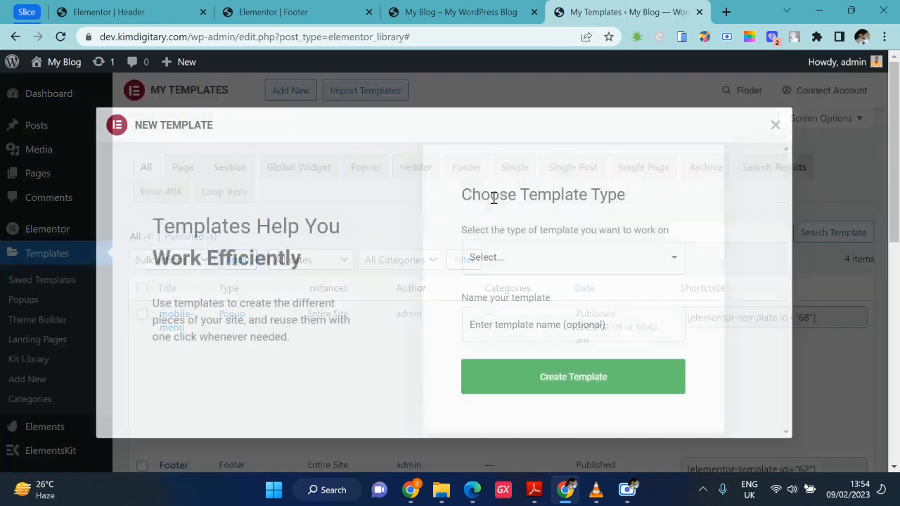
# - Create a new template of type Popup named "search popup"
pyautogui.click(537, 254)
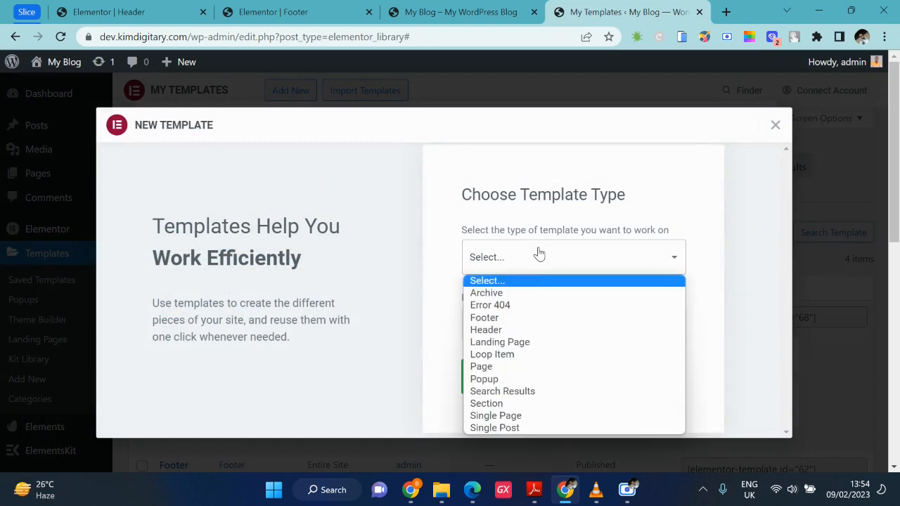
pyautogui.click(518, 376)
pyautogui.click(549, 336)
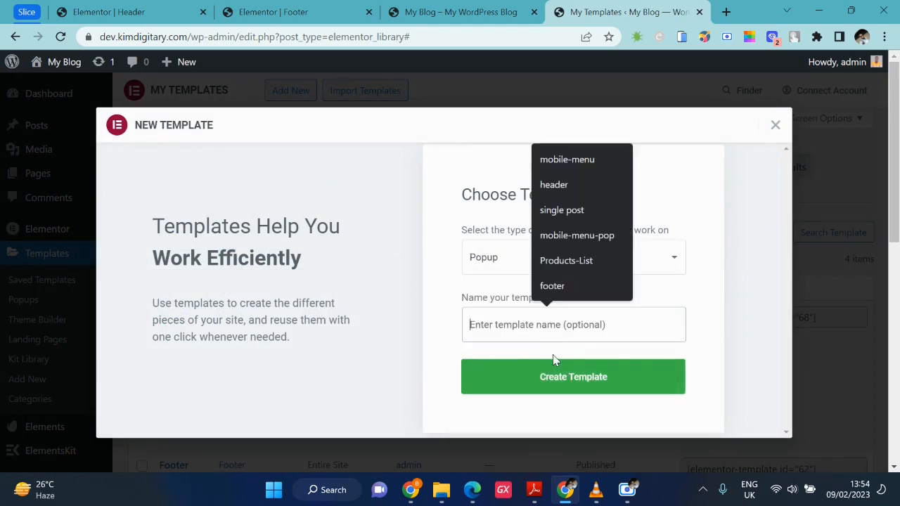
pyautogui.write('searc')
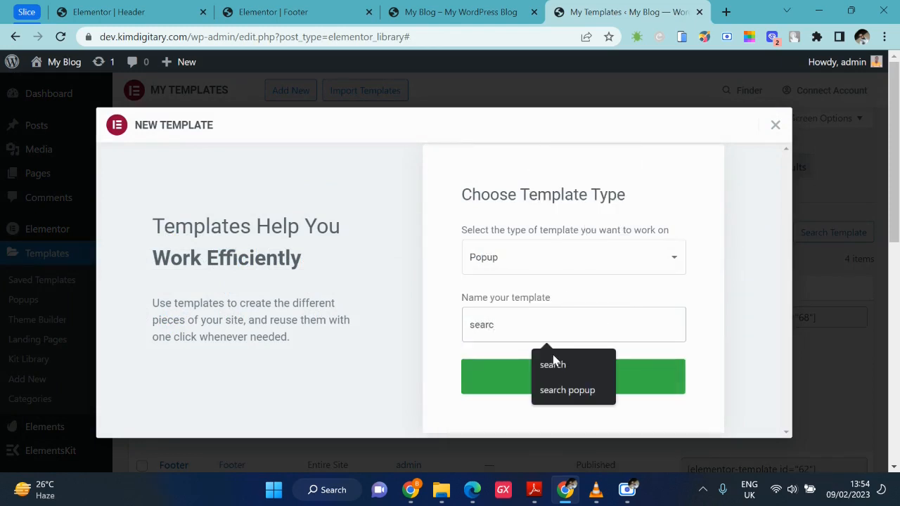
pyautogui.click(580, 389)
pyautogui.click(602, 383)
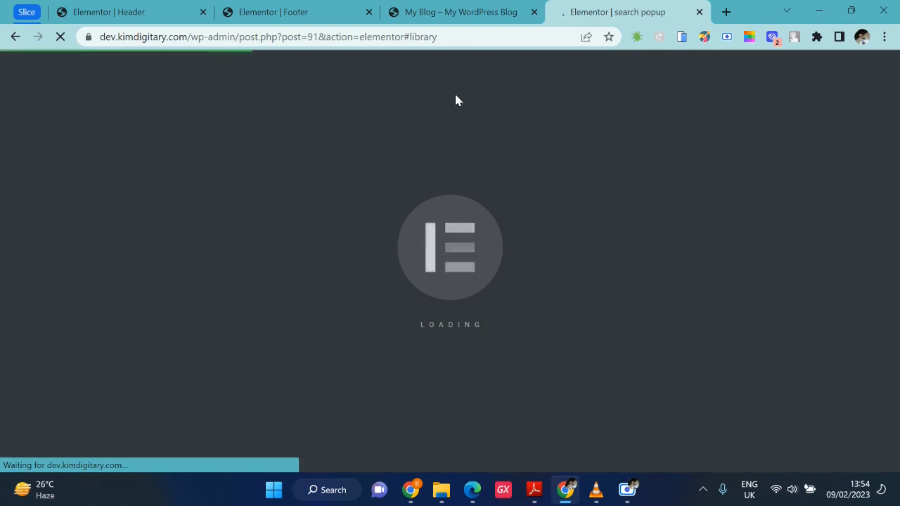
# - Return to the search popup's editor and close the template library
pyautogui.click(457, 9)
pyautogui.click(309, 8)
pyautogui.click(422, 8)
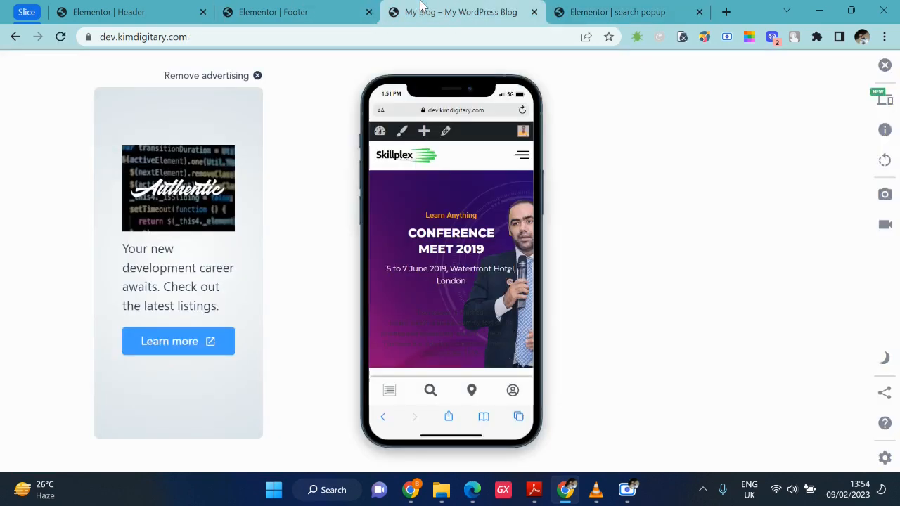
pyautogui.click(565, 7)
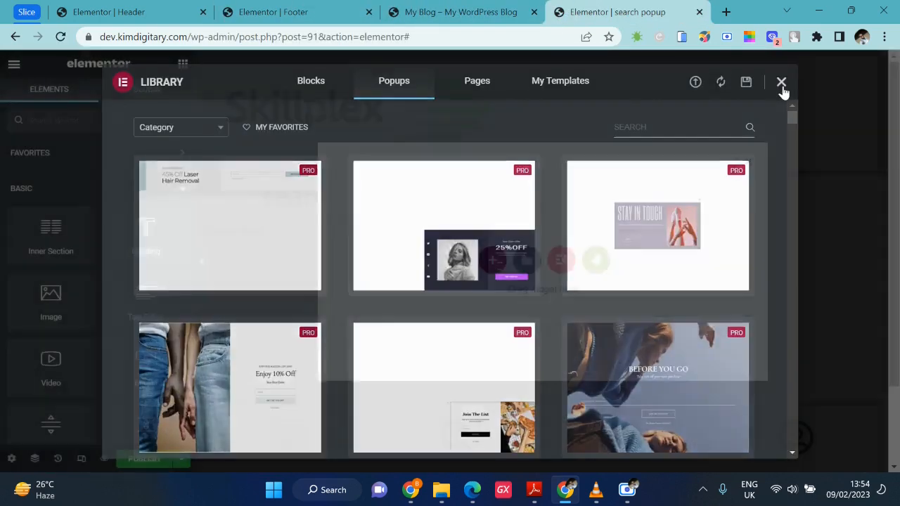
pyautogui.click(781, 83)
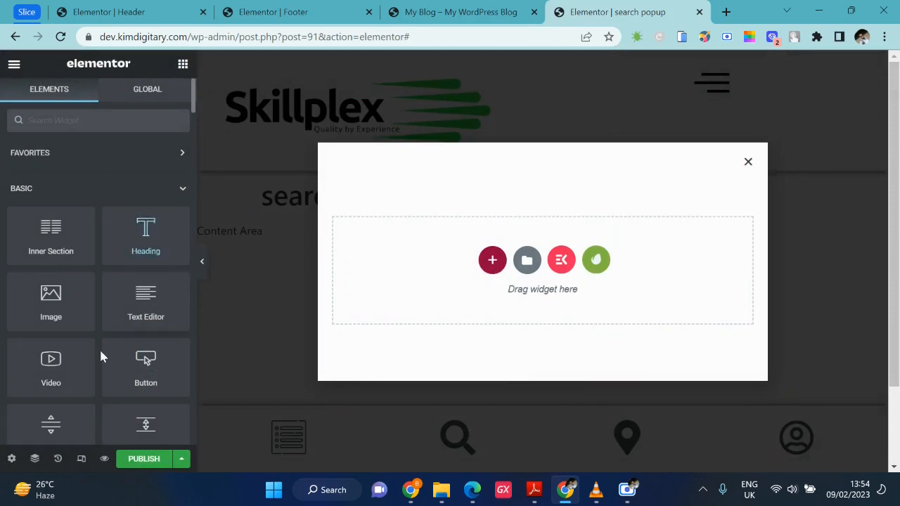
# - Open the popup's settings, keep its height at Fit To Content and set the entrance animation to Slide In Down
pyautogui.click(11, 458)
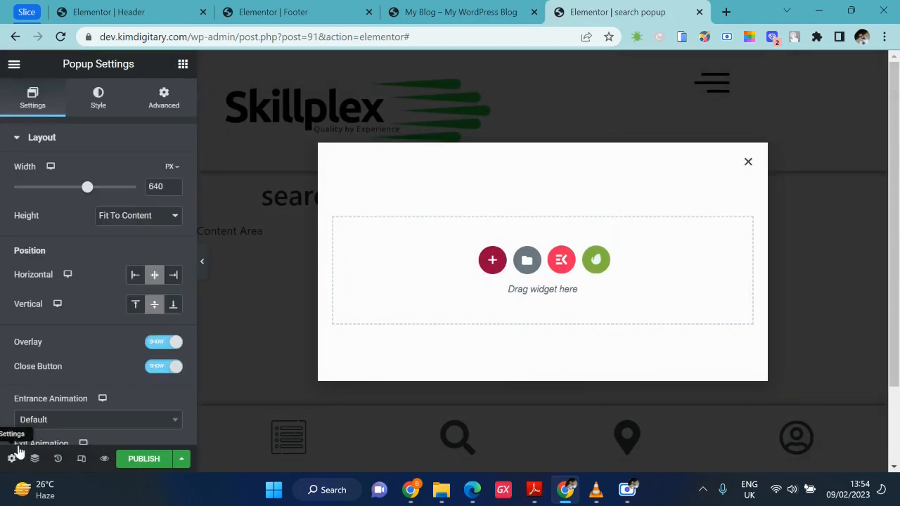
pyautogui.click(129, 216)
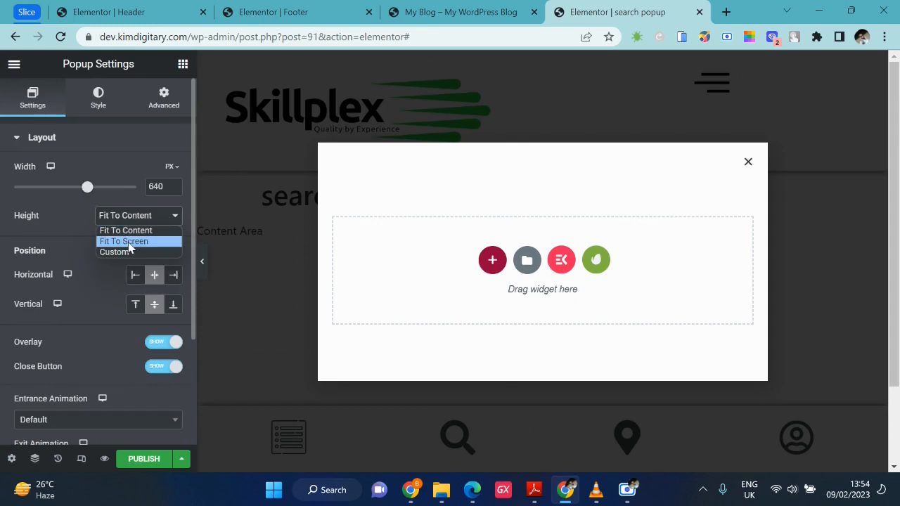
pyautogui.click(80, 231)
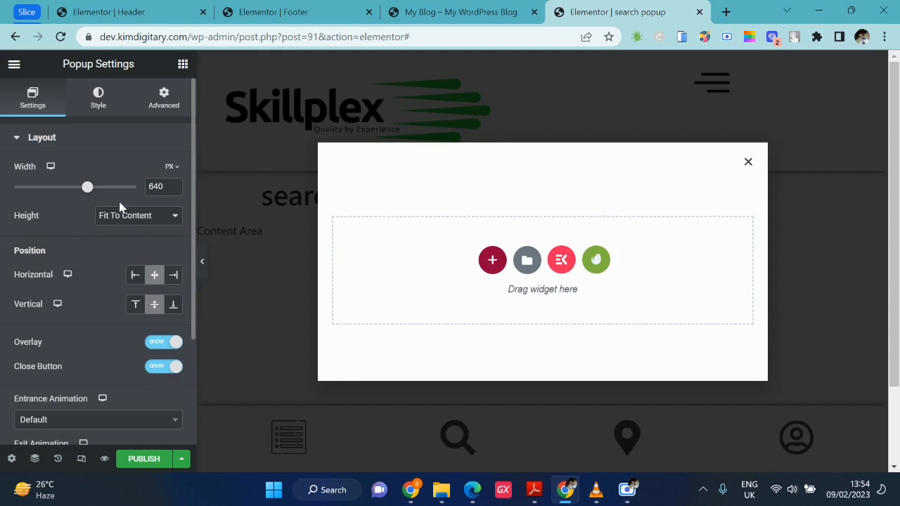
pyautogui.scroll(-3, 98, 341)
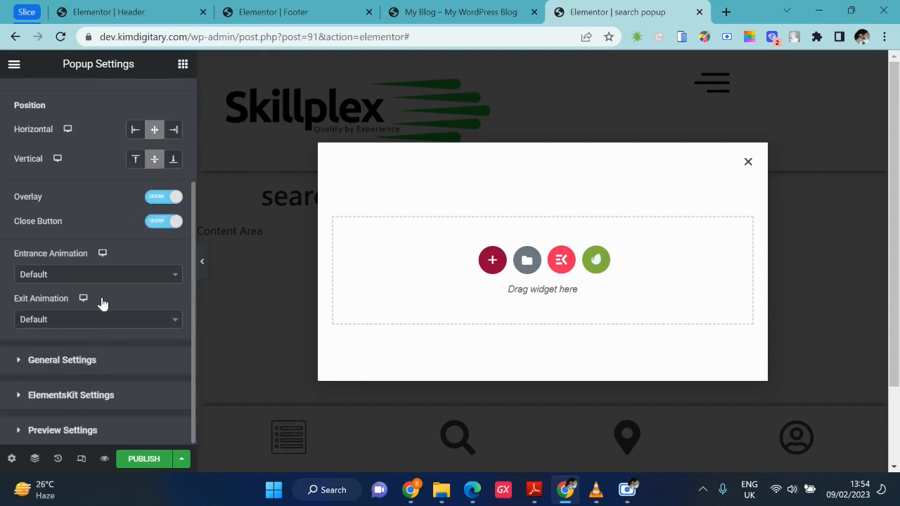
pyautogui.click(97, 275)
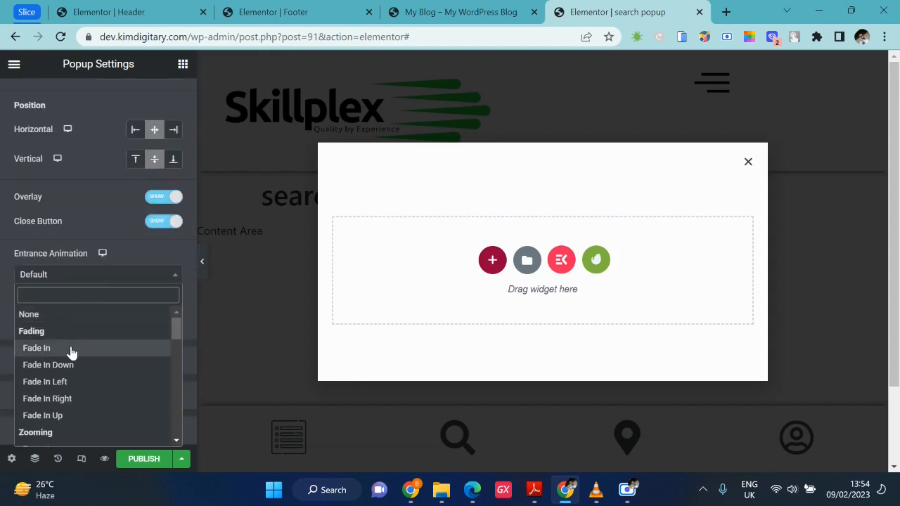
pyautogui.scroll(-5, 71, 351)
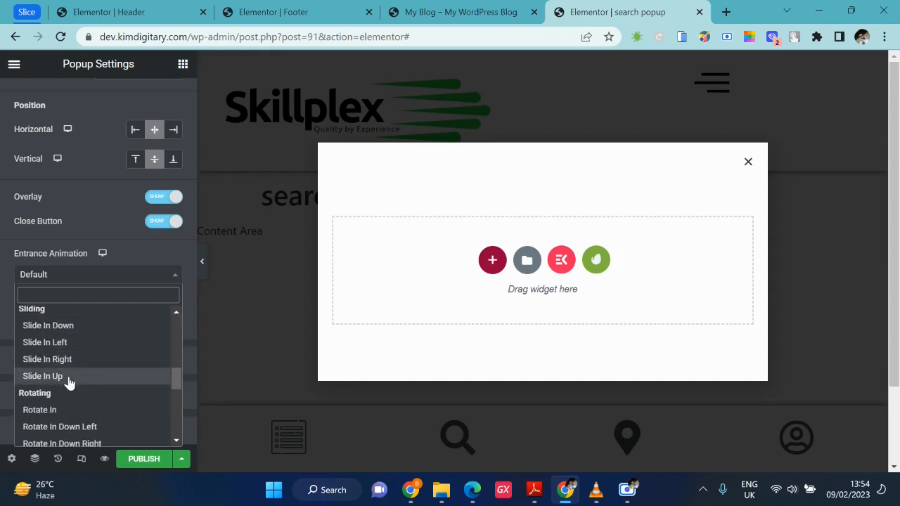
pyautogui.click(43, 376)
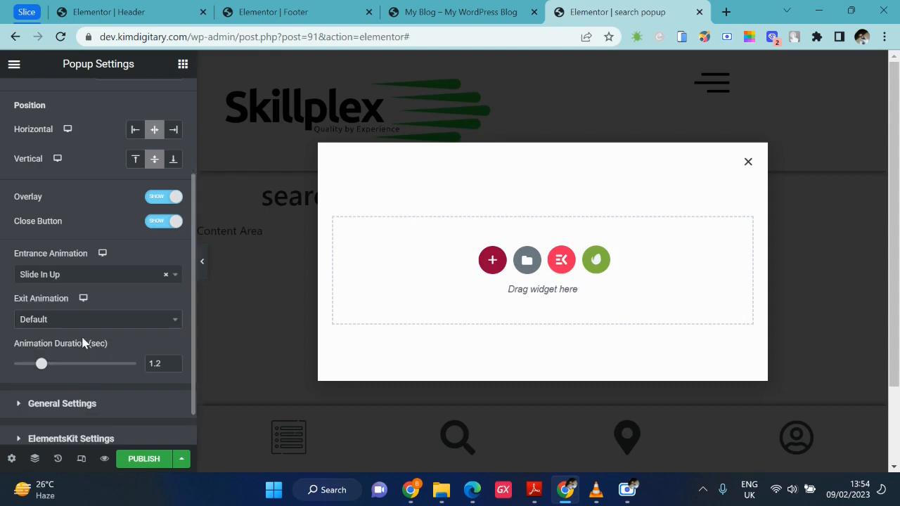
pyautogui.click(112, 281)
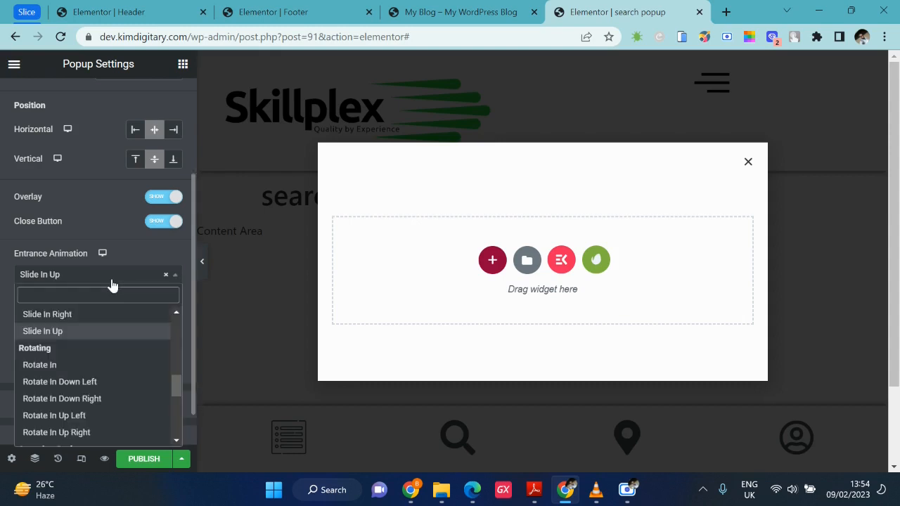
pyautogui.scroll(1, 83, 342)
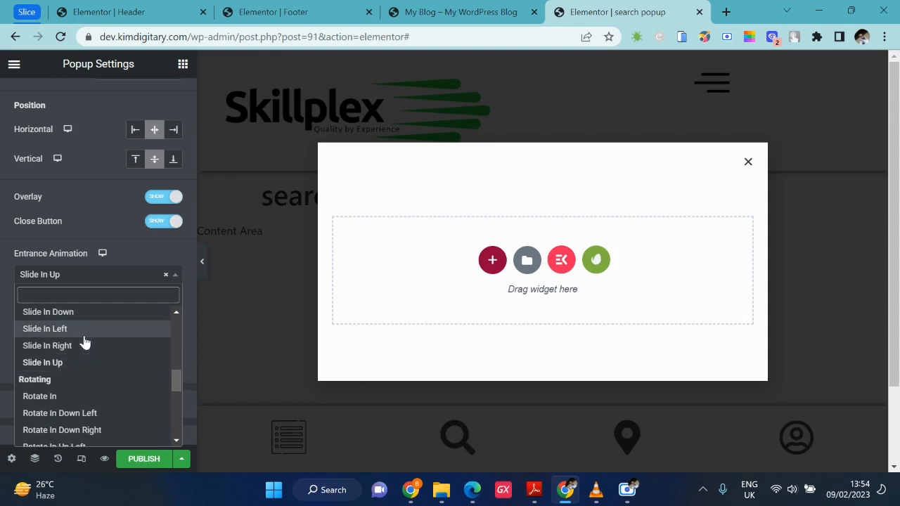
pyautogui.click(90, 314)
# - Set the popup's exit animation to Slide Out Down and its animation duration to 0.5 seconds
pyautogui.click(91, 319)
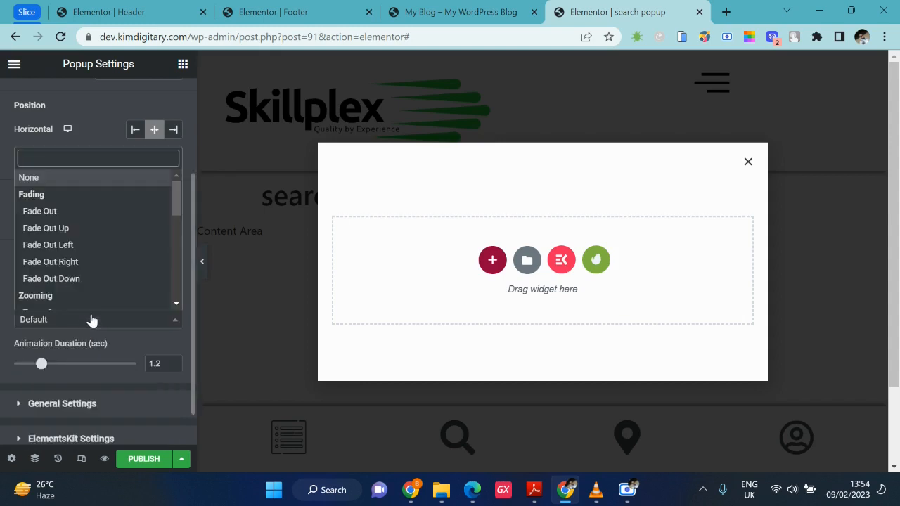
pyautogui.scroll(-5, 105, 260)
pyautogui.scroll(-3, 106, 258)
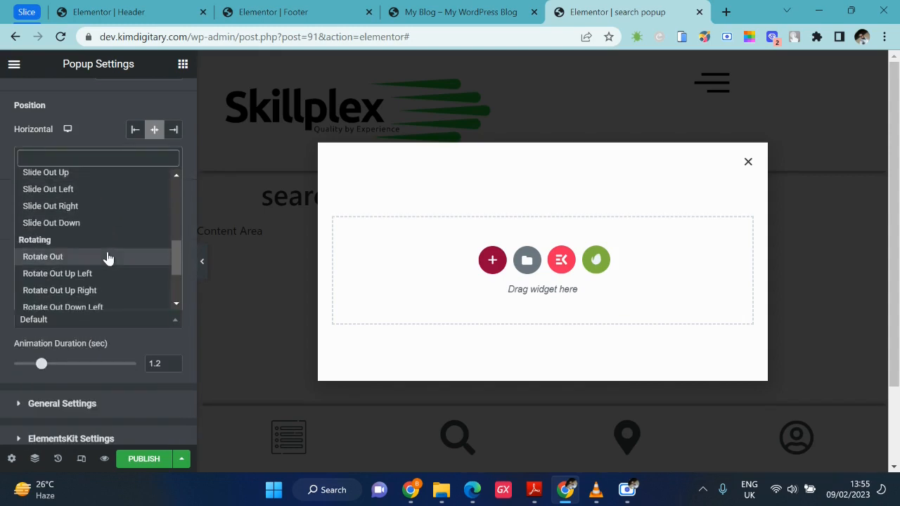
pyautogui.scroll(1, 106, 257)
pyautogui.click(107, 201)
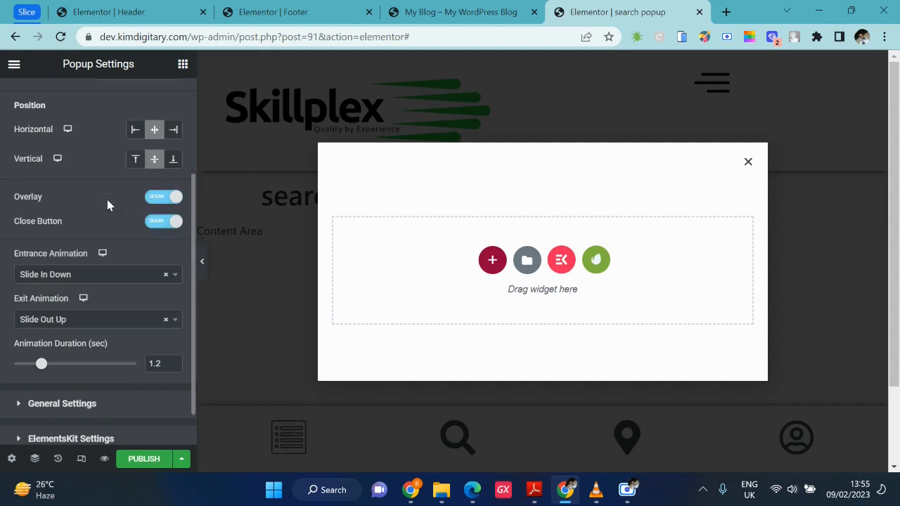
pyautogui.click(93, 316)
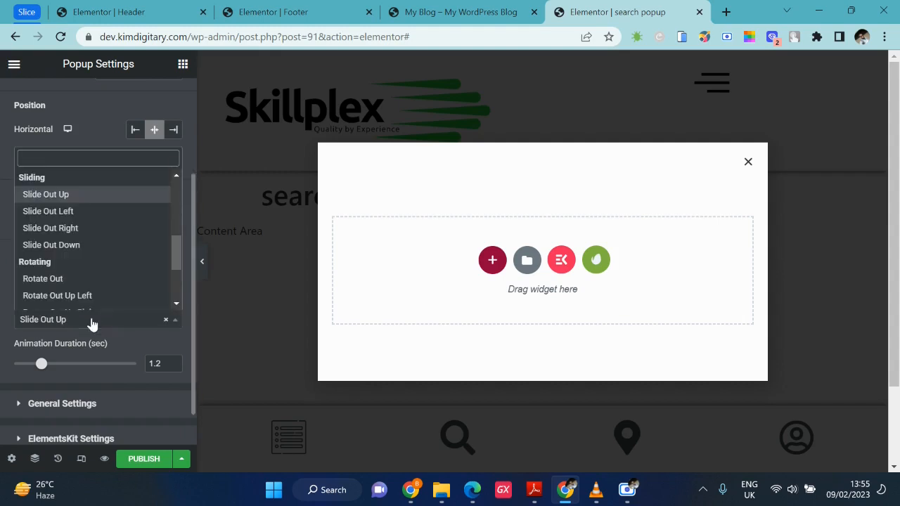
pyautogui.click(99, 230)
pyautogui.click(64, 320)
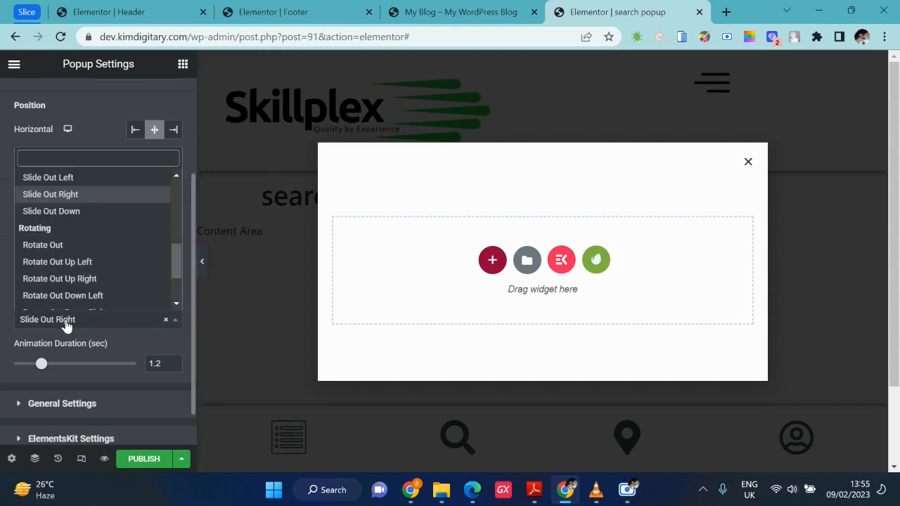
pyautogui.click(111, 215)
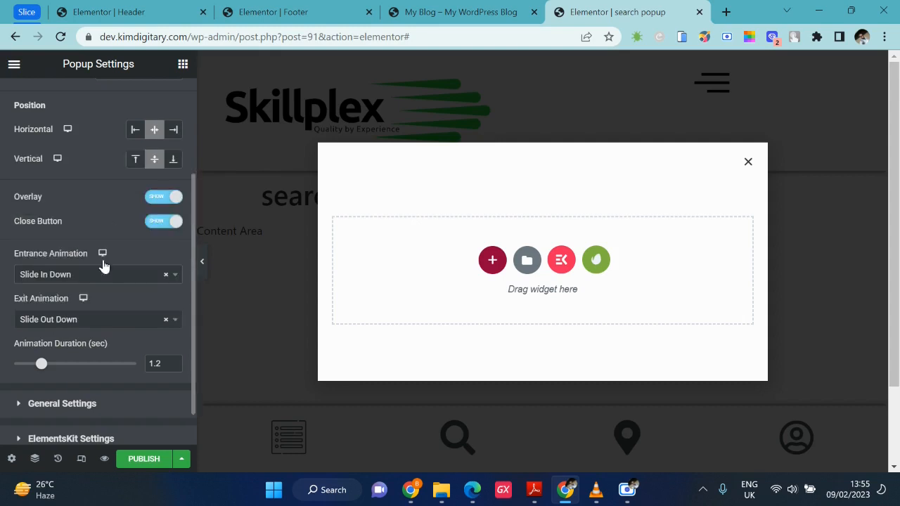
pyautogui.doubleClick(154, 362)
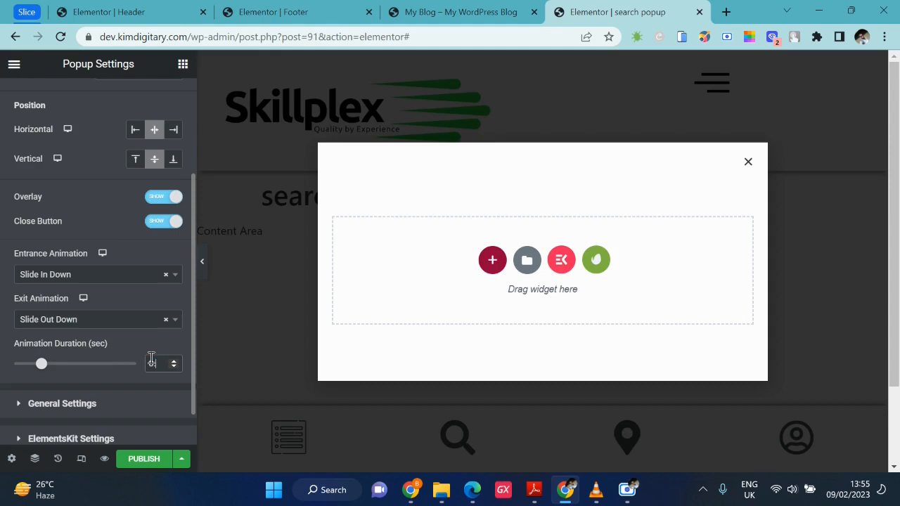
pyautogui.write('0.5')
# - Switch the popup preview to mobile view and set the popup's mobile width to 400 px
pyautogui.scroll(3, 95, 224)
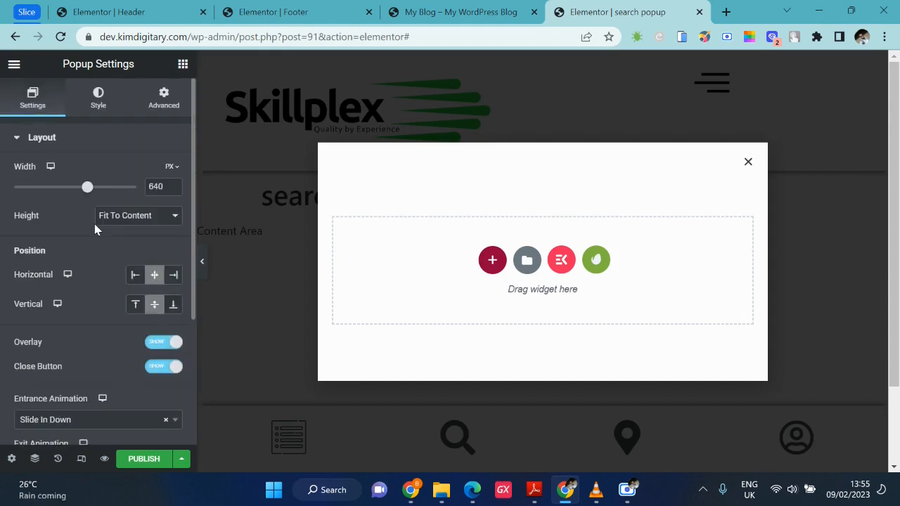
pyautogui.click(80, 459)
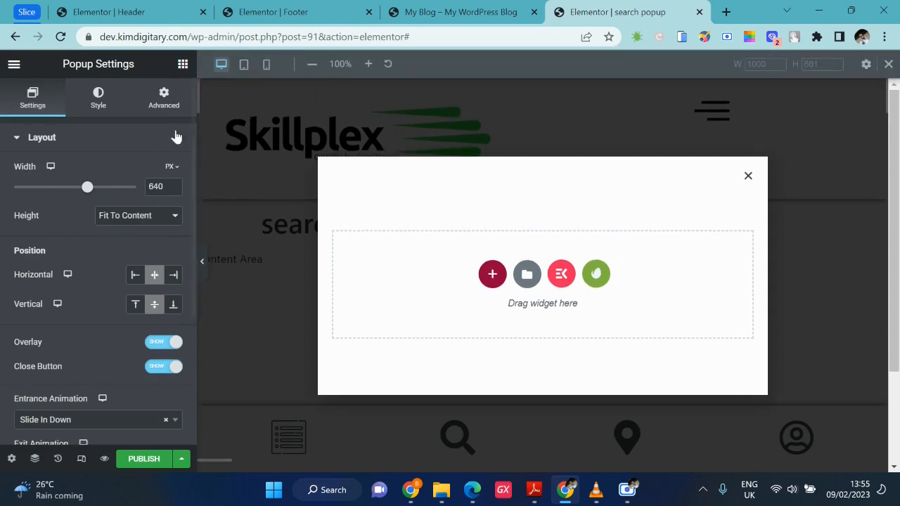
pyautogui.click(266, 70)
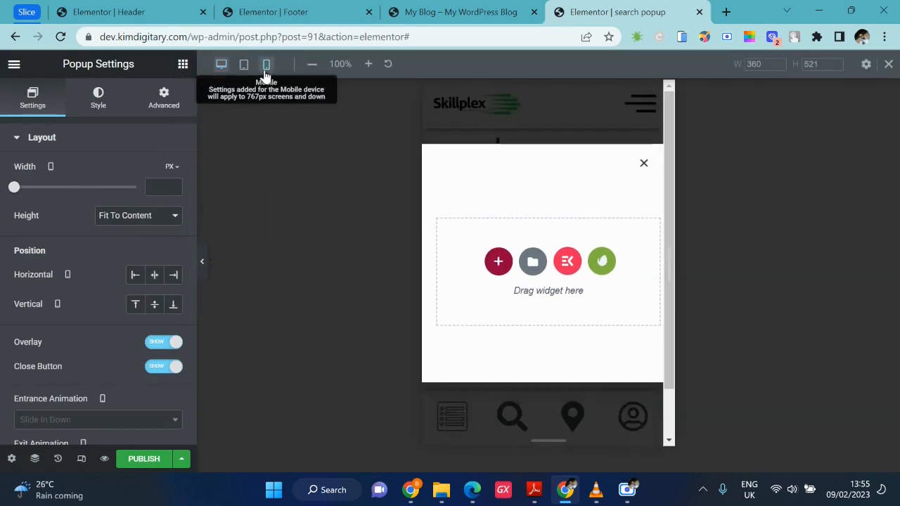
pyautogui.click(155, 195)
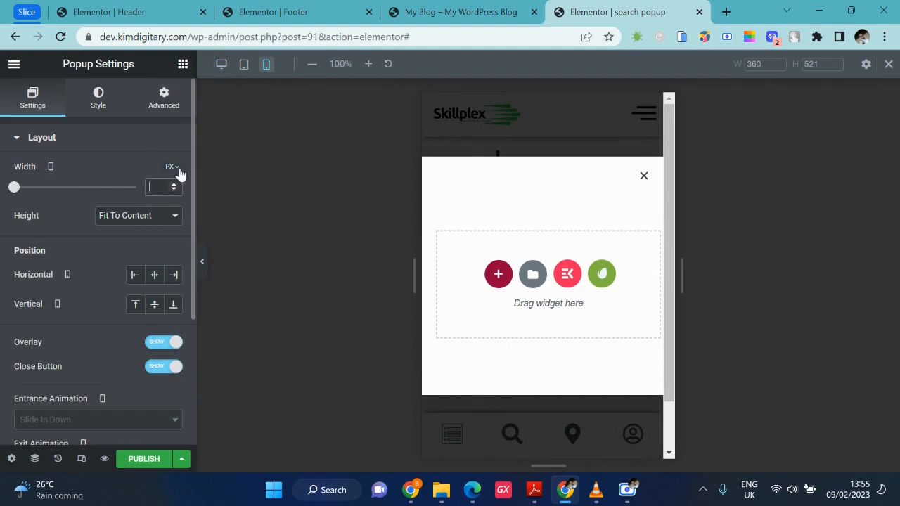
pyautogui.click(175, 167)
pyautogui.click(147, 168)
pyautogui.click(153, 185)
pyautogui.write('400')
# - Publish the popup with a display condition that includes the Entire Site
pyautogui.click(144, 458)
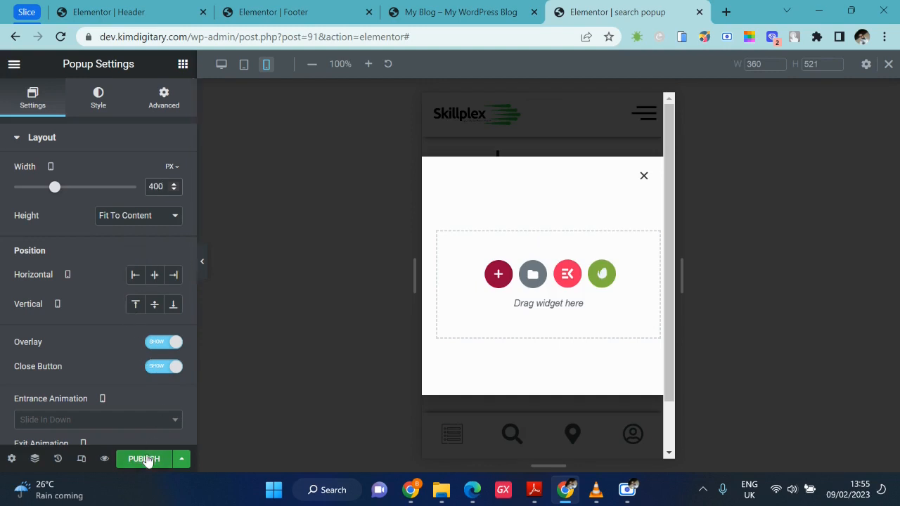
pyautogui.click(539, 390)
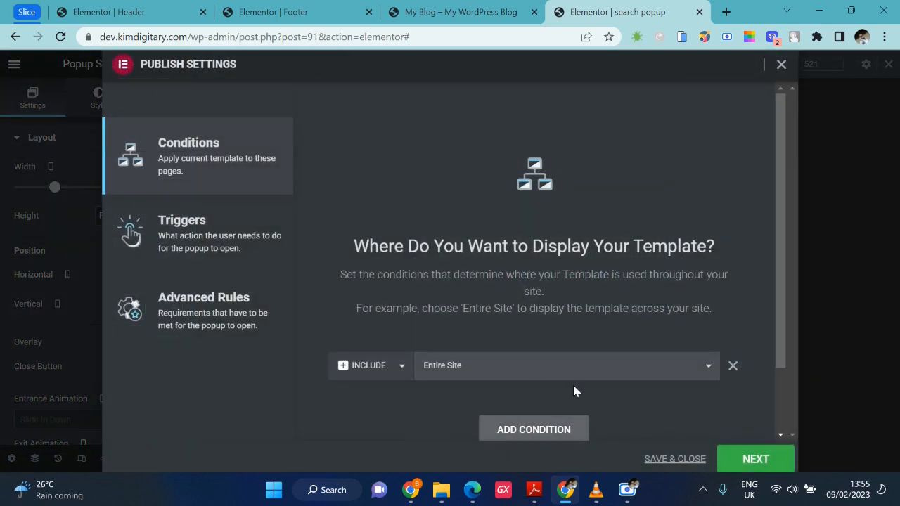
pyautogui.click(738, 457)
pyautogui.click(703, 462)
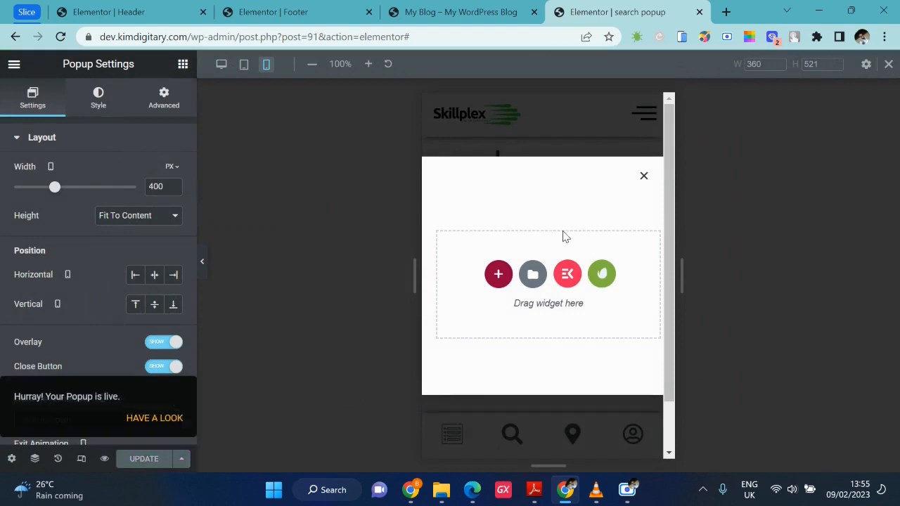
# - Add a new section to the popup and place a Search Form widget in it
pyautogui.click(182, 66)
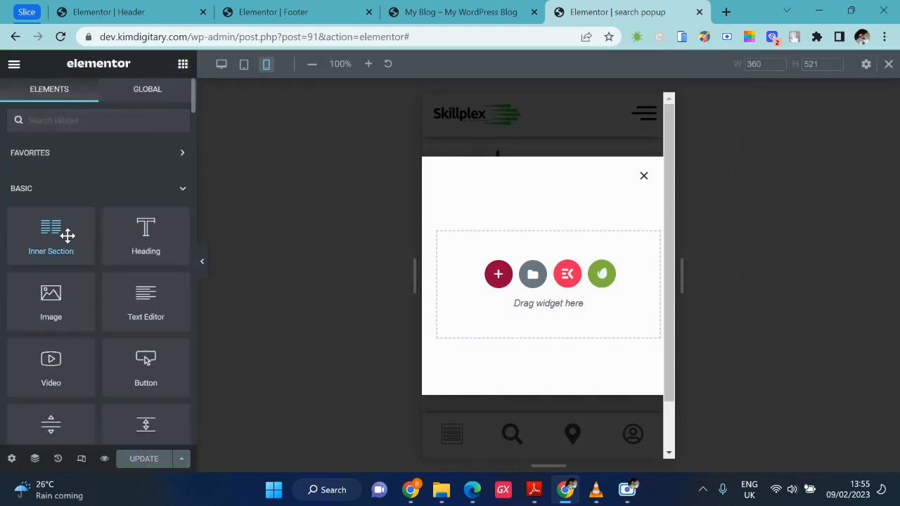
pyautogui.click(499, 273)
pyautogui.click(477, 231)
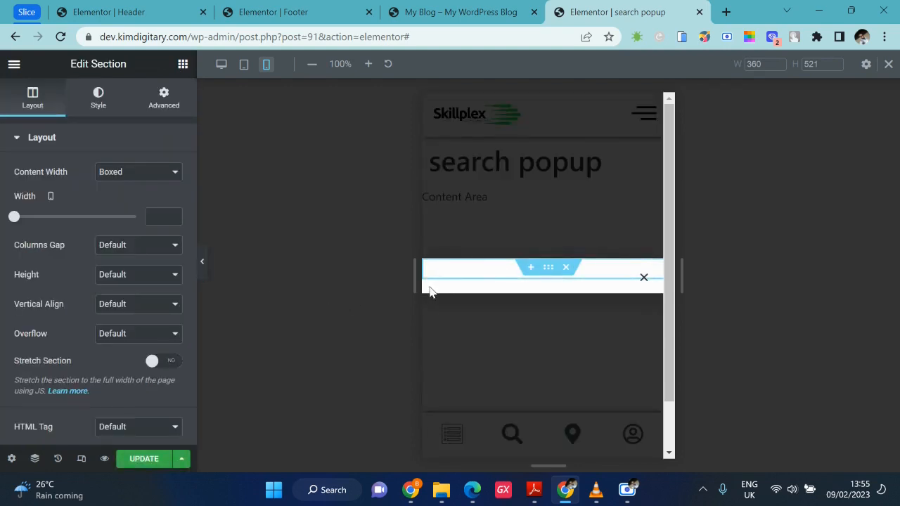
pyautogui.click(181, 64)
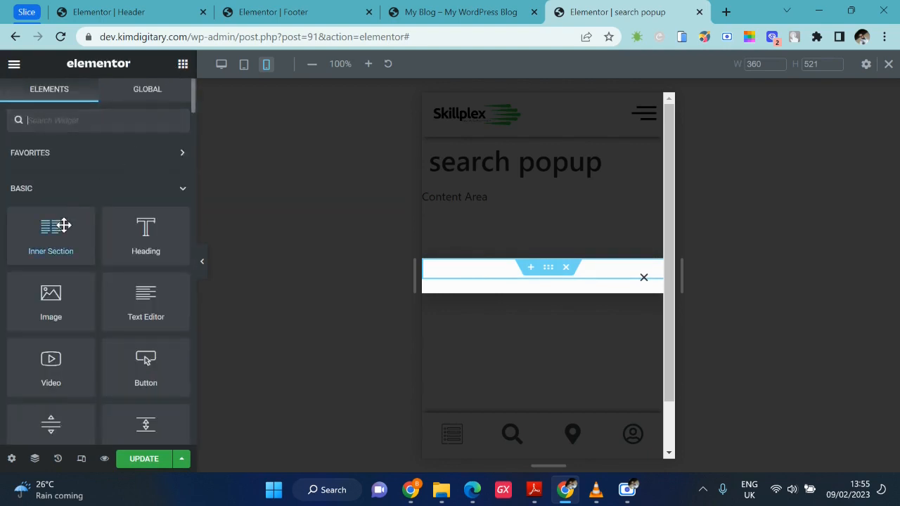
pyautogui.write('sear')
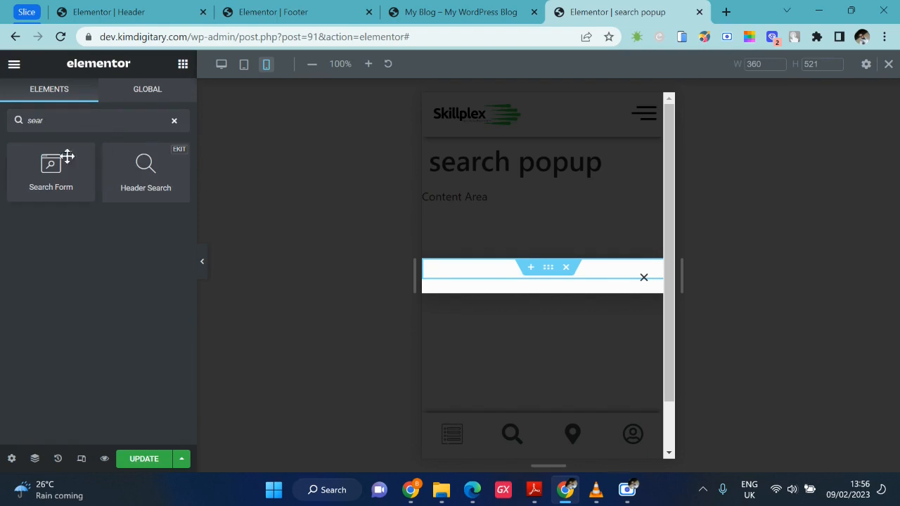
pyautogui.moveTo(51, 163); pyautogui.dragTo(456, 264)
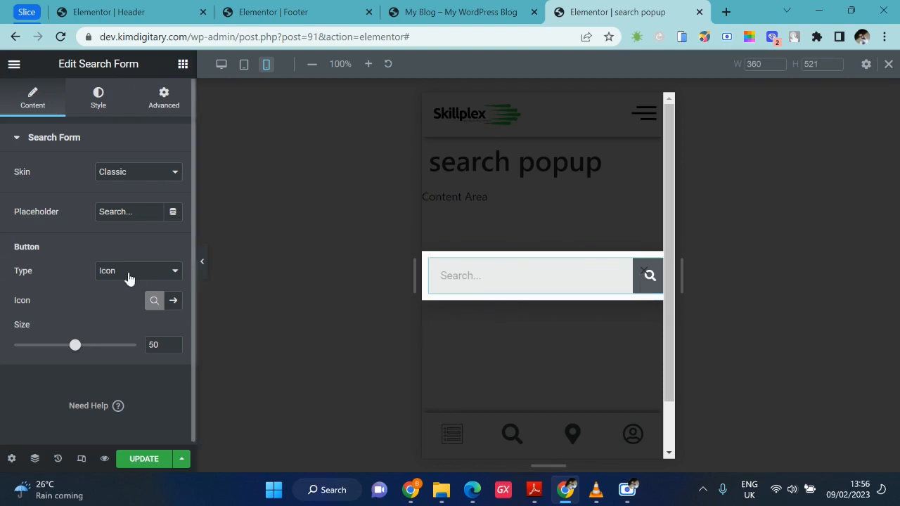
# - Try the Full Screen skin on the search form and return it to Classic
pyautogui.click(140, 176)
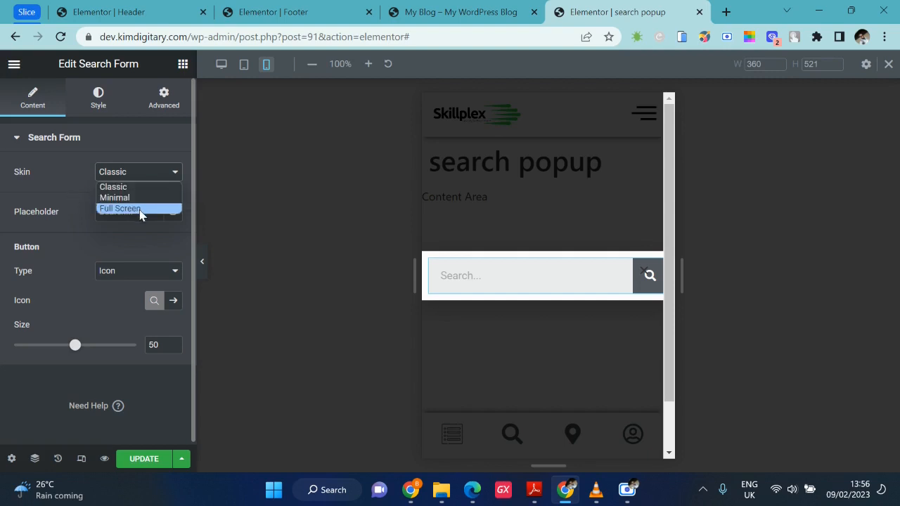
pyautogui.click(120, 208)
pyautogui.click(154, 176)
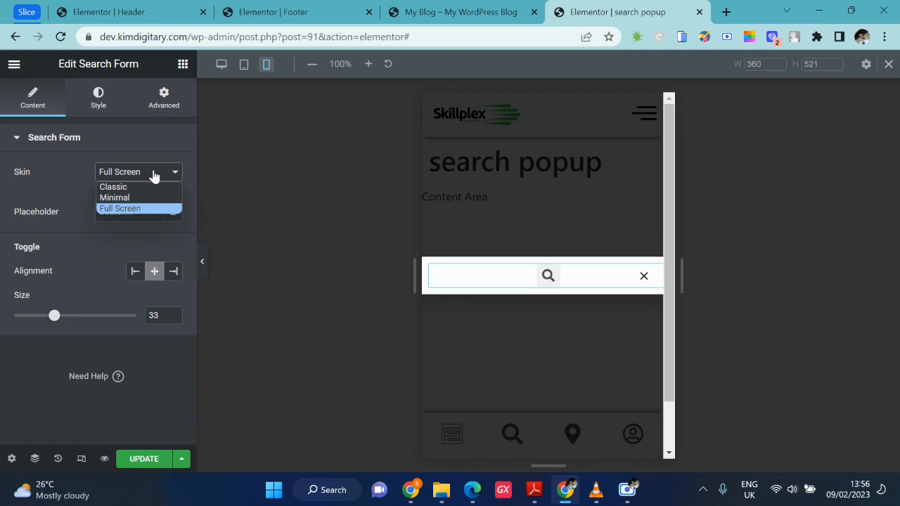
pyautogui.click(133, 184)
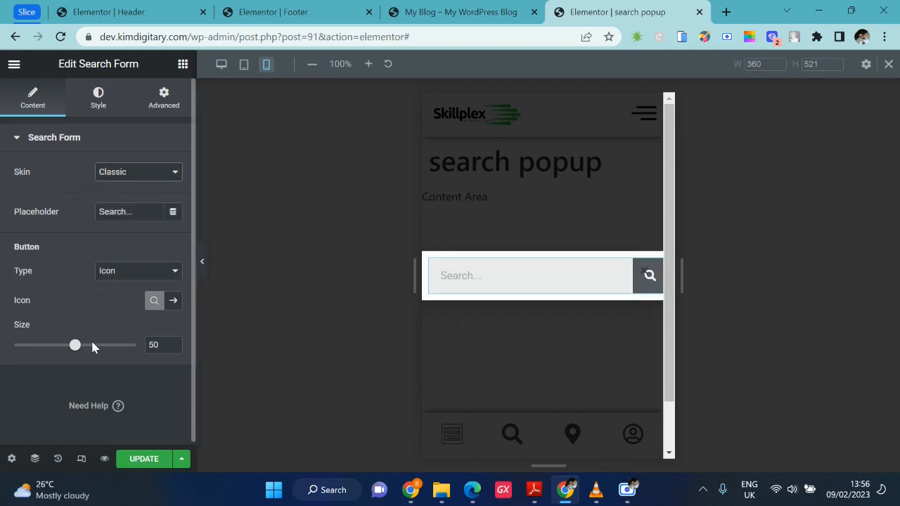
# - Set the search form's input text color to the global Secondary color
pyautogui.click(101, 112)
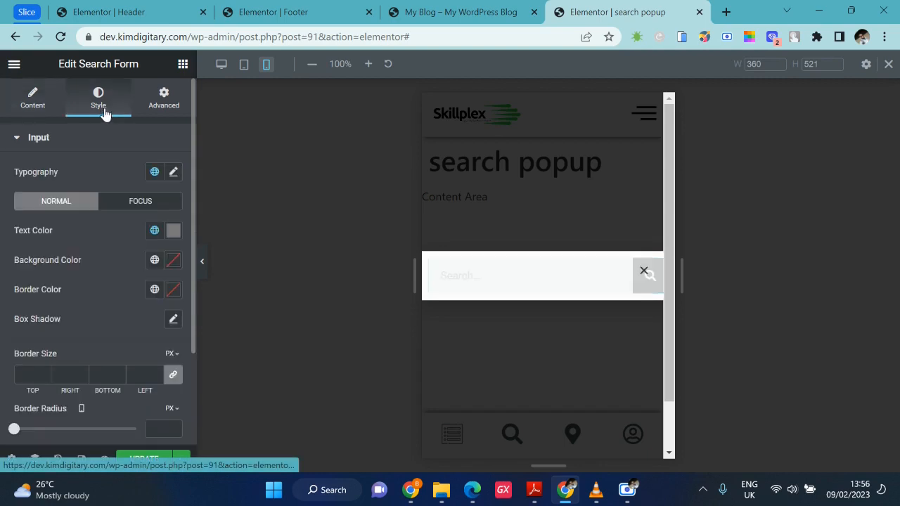
pyautogui.click(152, 232)
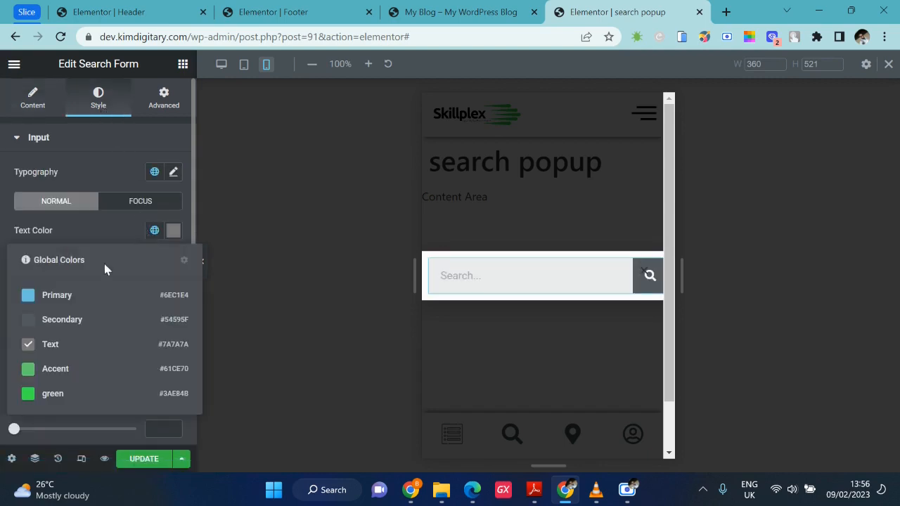
pyautogui.click(36, 390)
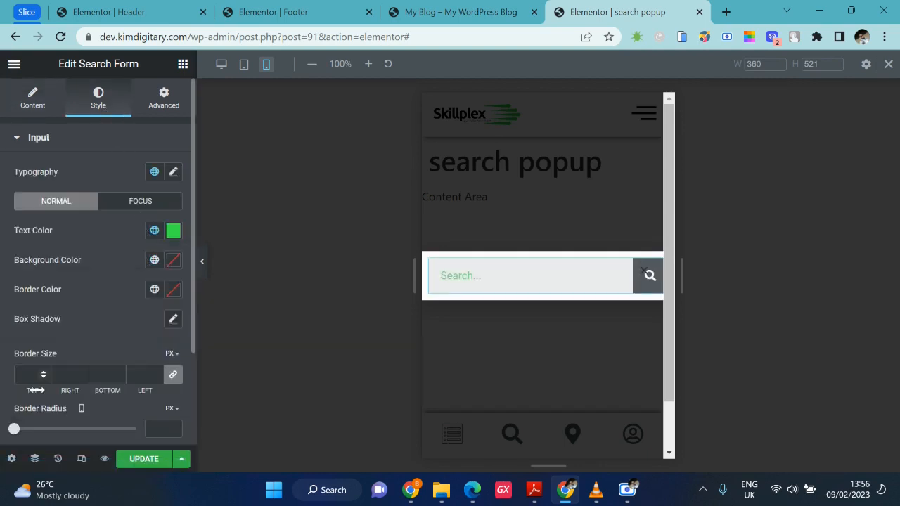
pyautogui.click(155, 231)
pyautogui.click(26, 320)
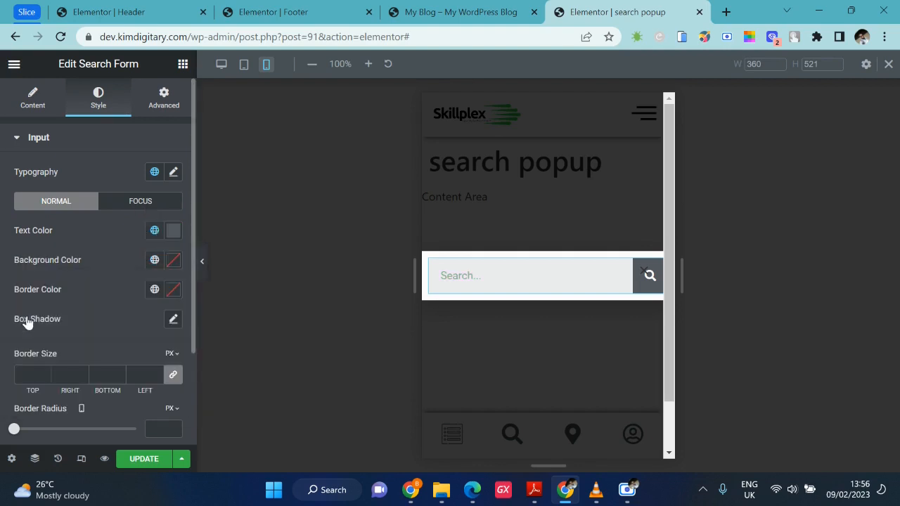
# - Set the search button's background color to the global color "green"
pyautogui.scroll(-1, 124, 303)
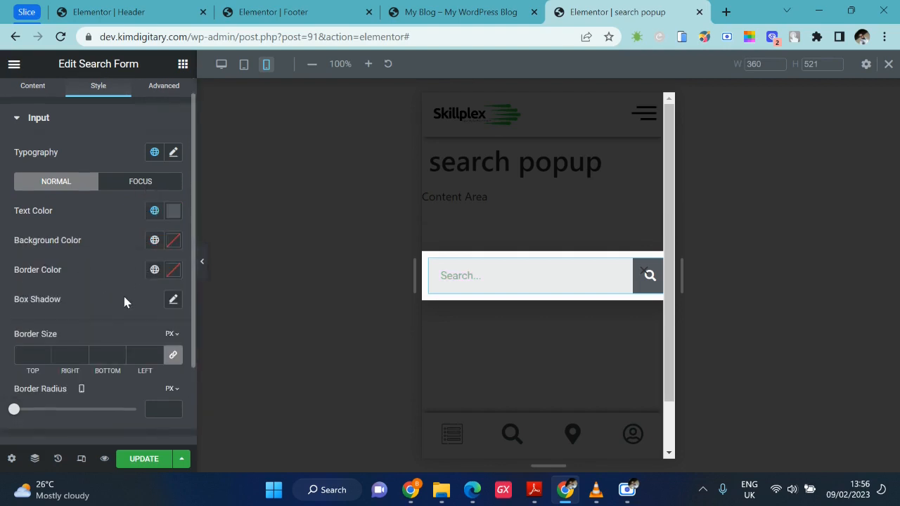
pyautogui.scroll(-2, 128, 296)
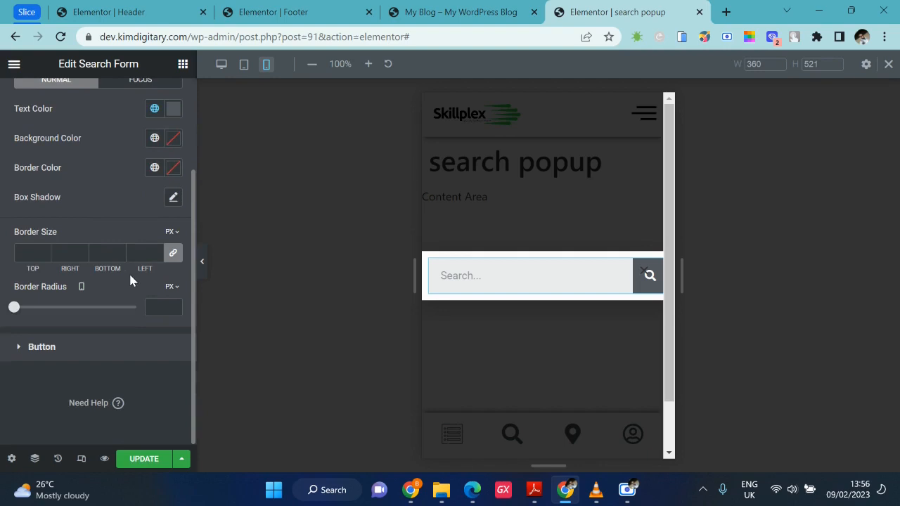
pyautogui.click(70, 344)
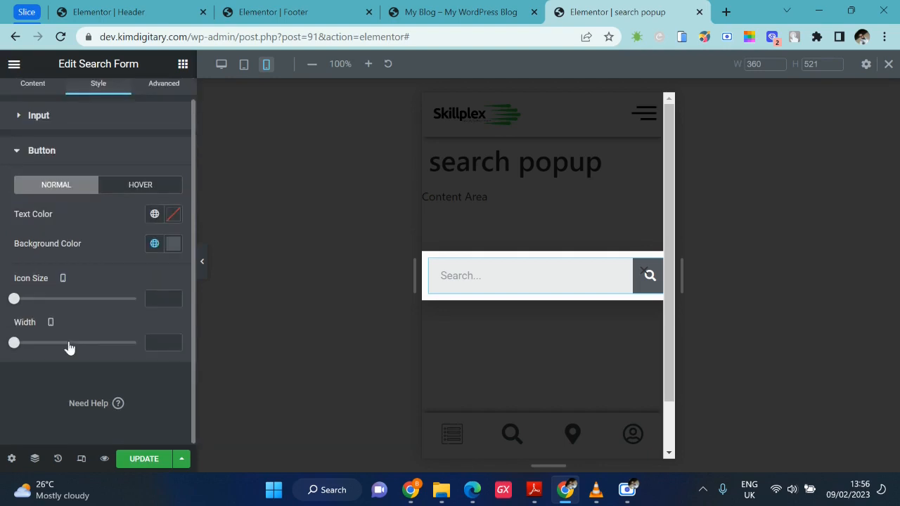
pyautogui.click(153, 244)
pyautogui.click(53, 406)
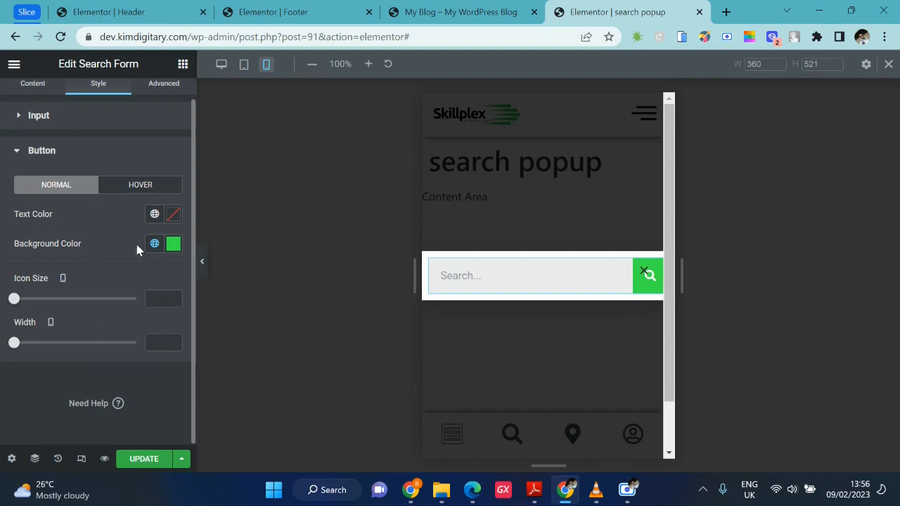
# - Set the search input's border radius to 100 px and update the popup
pyautogui.click(47, 127)
pyautogui.scroll(-1, 98, 293)
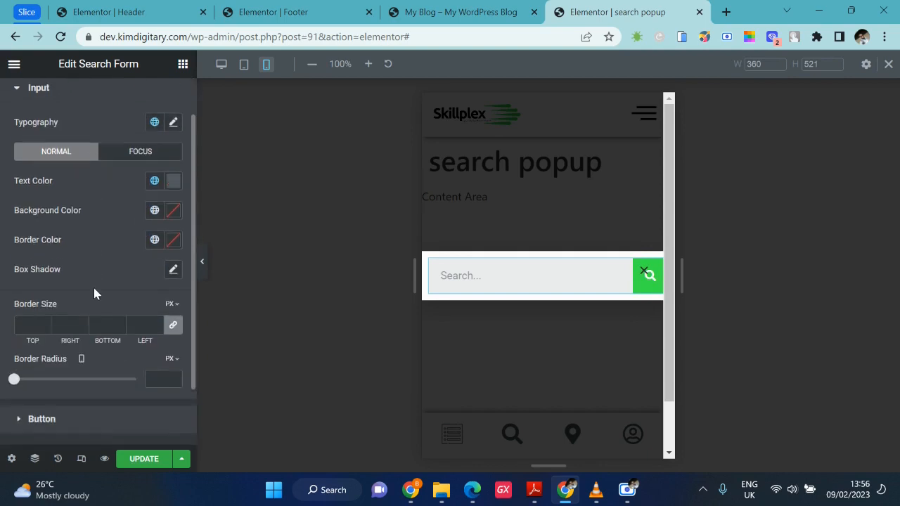
pyautogui.click(173, 369)
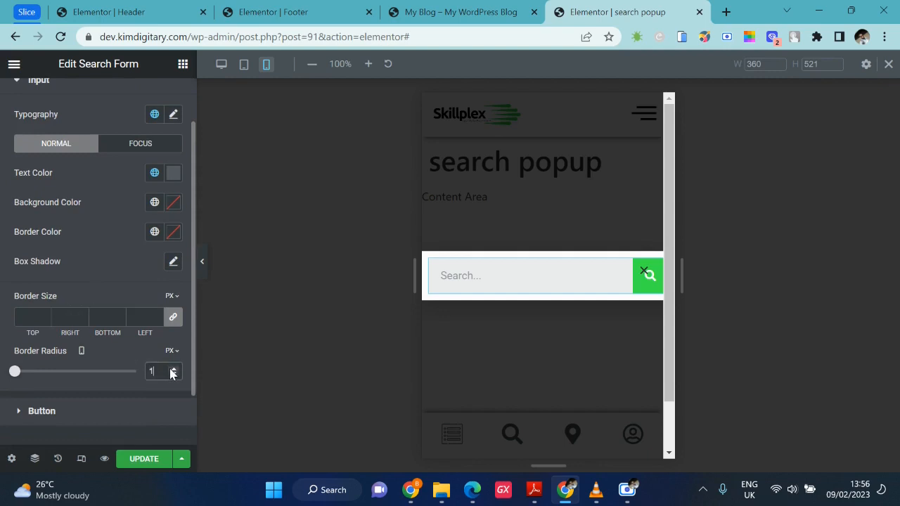
pyautogui.write('00')
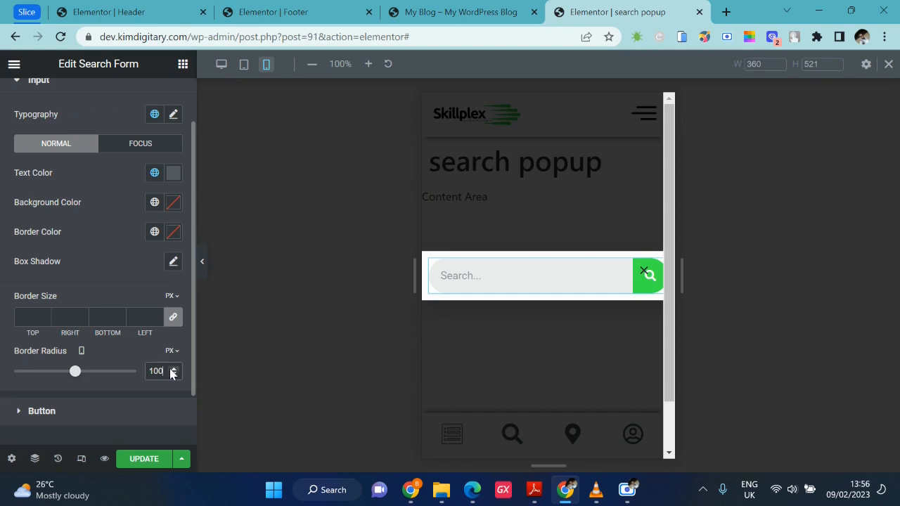
pyautogui.click(144, 458)
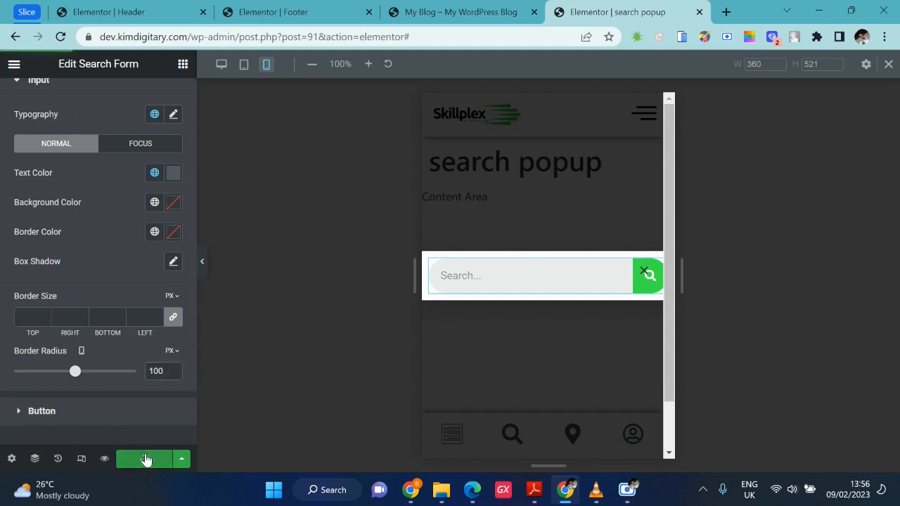
# - Switch to the Footer template and link its search icon to the dynamic Popup action
pyautogui.click(315, 9)
pyautogui.click(512, 434)
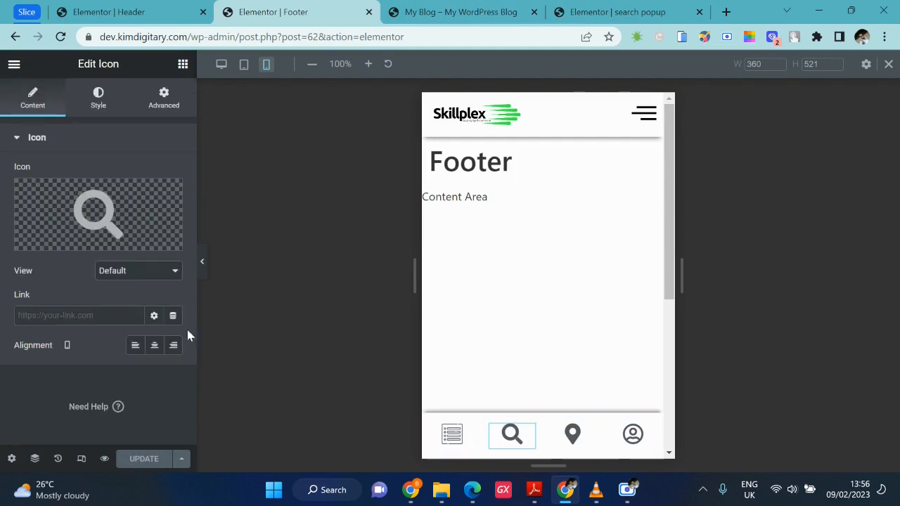
pyautogui.click(172, 316)
pyautogui.scroll(-2, 57, 210)
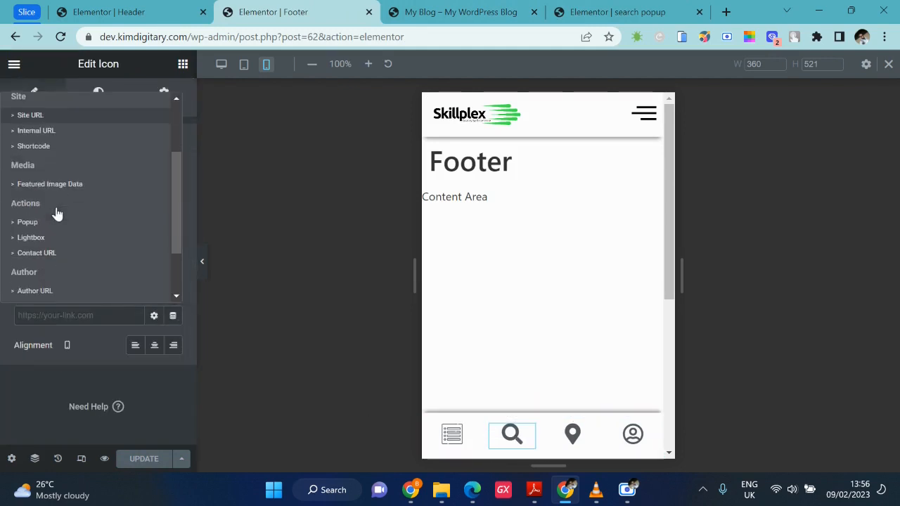
pyautogui.click(21, 222)
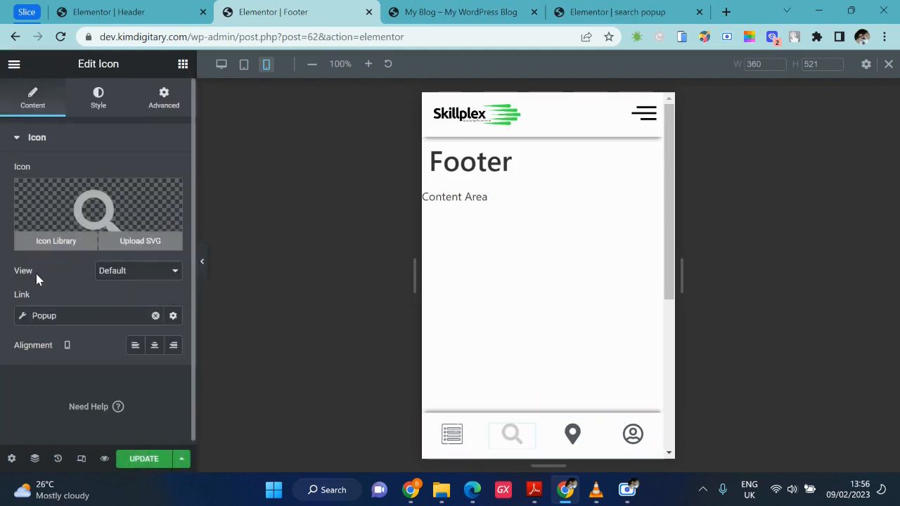
# - Choose "search popup" as the popup the search icon's link opens and update the footer
pyautogui.click(21, 318)
pyautogui.click(46, 419)
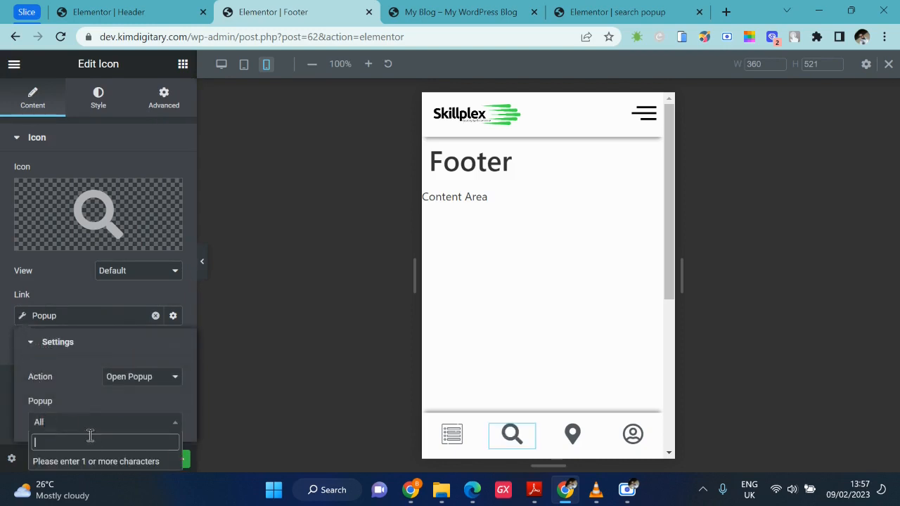
pyautogui.write('sea')
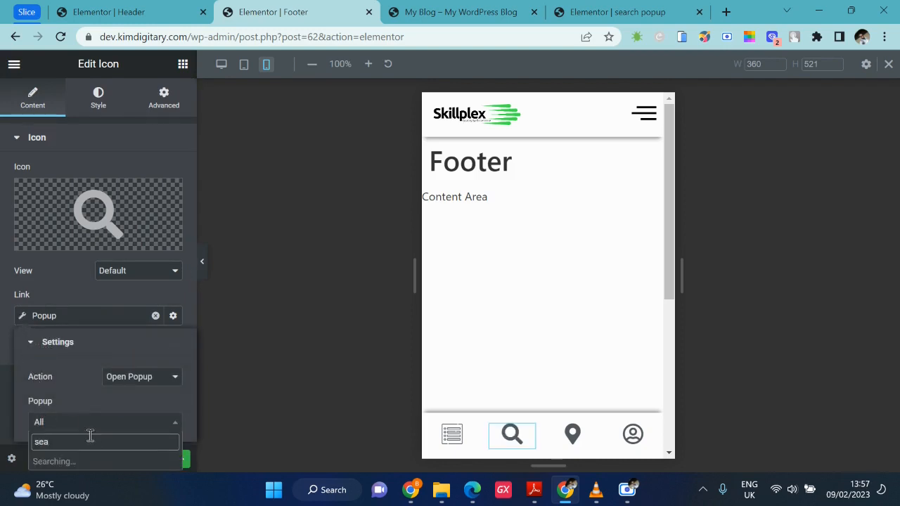
pyautogui.click(76, 461)
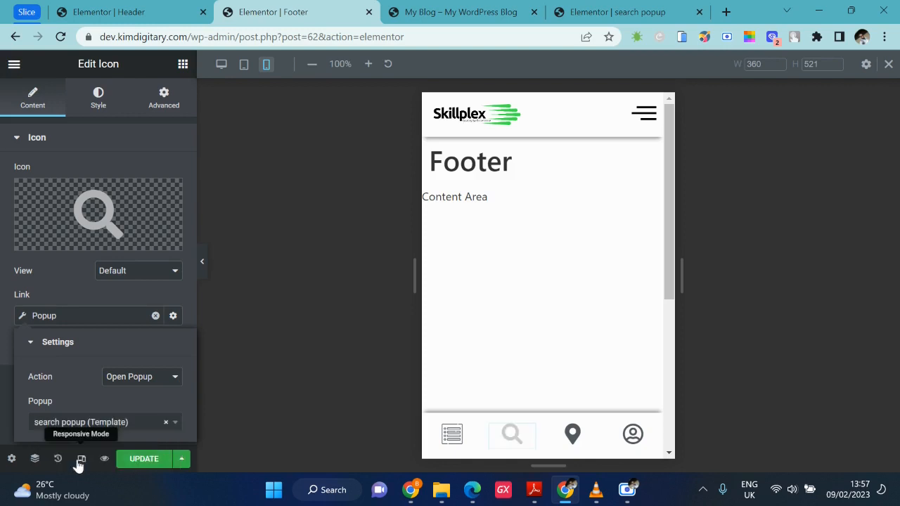
pyautogui.click(5, 382)
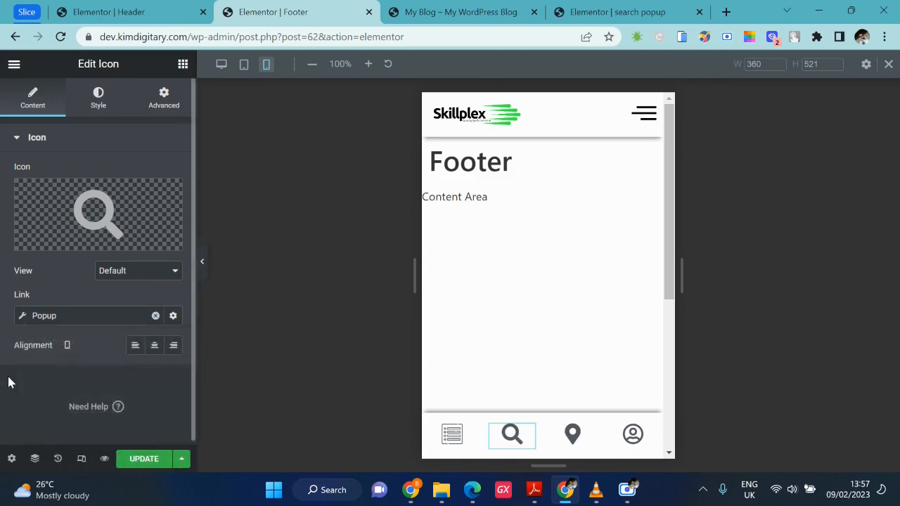
pyautogui.click(124, 460)
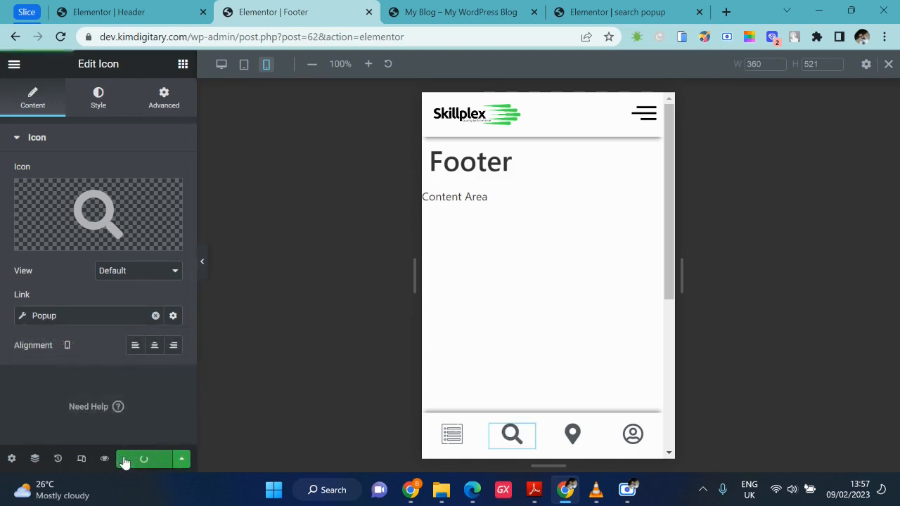
# - Reload the mobile preview of the site and open the search popup from the footer's search icon
pyautogui.click(533, 5)
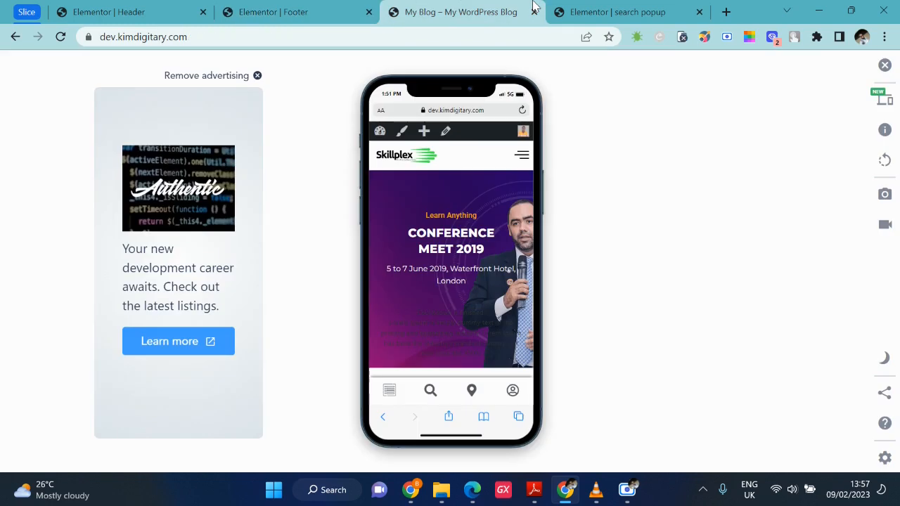
pyautogui.click(62, 37)
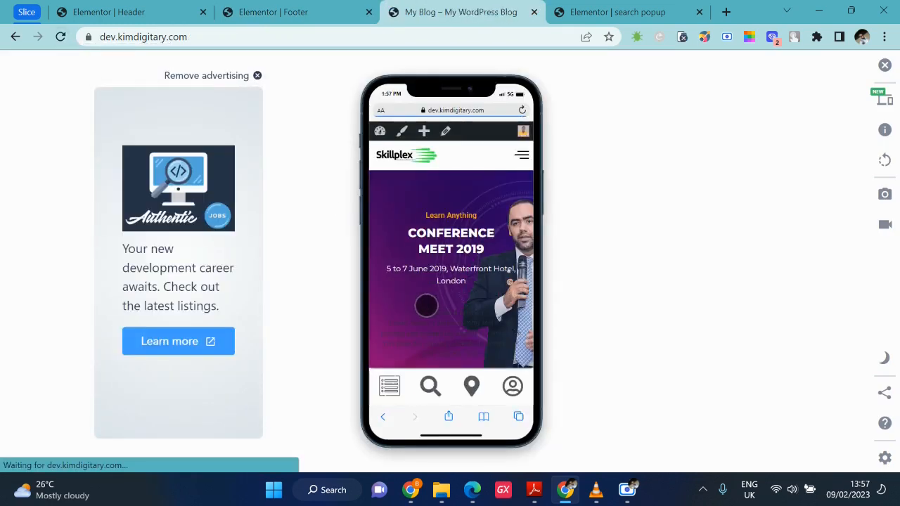
pyautogui.scroll(-1, 431, 344)
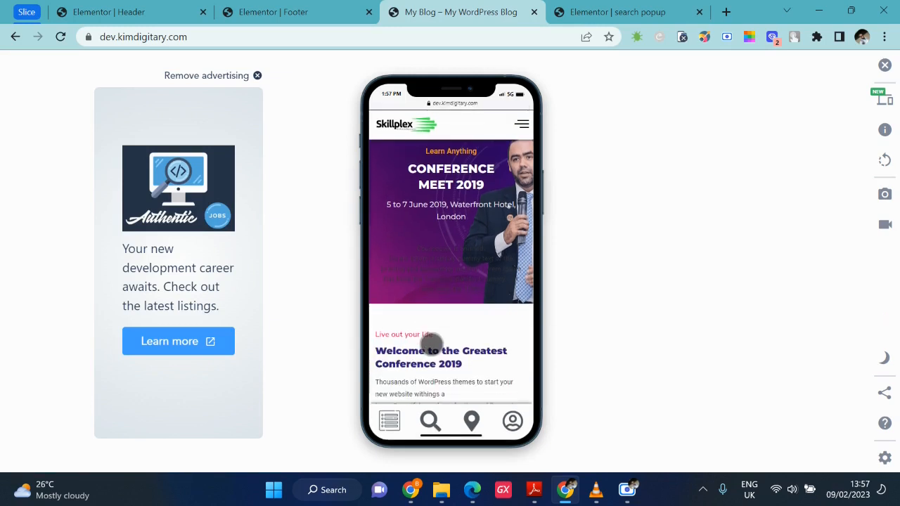
pyautogui.scroll(1, 432, 344)
pyautogui.click(430, 391)
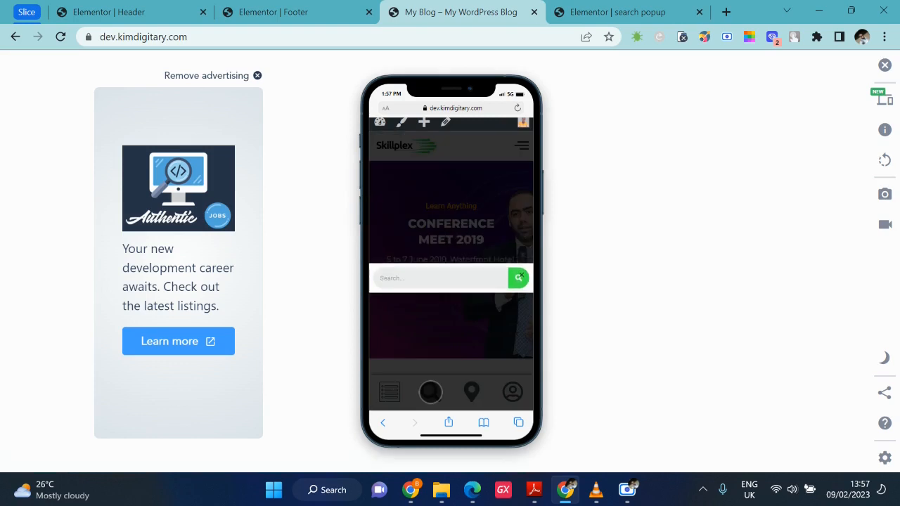
# - Test the popup's search input by entering "hhhh" and then clearing it
pyautogui.click(470, 278)
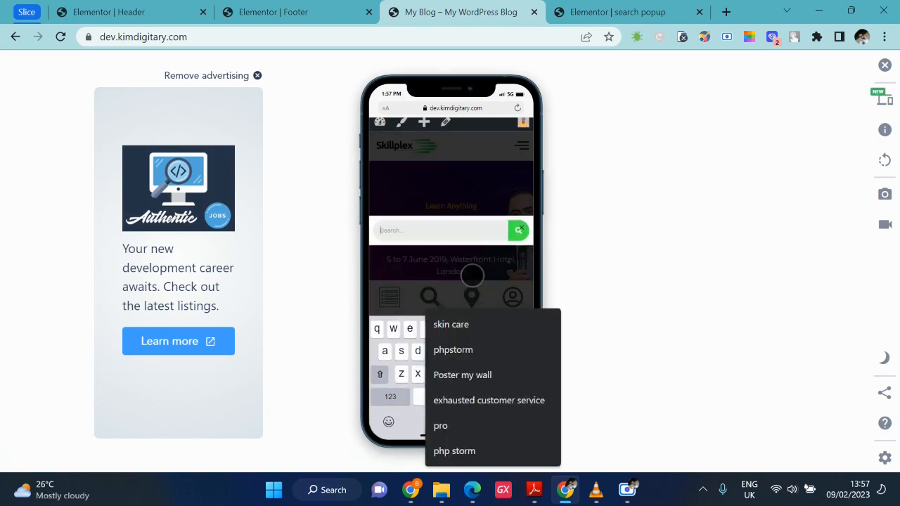
pyautogui.write('html')
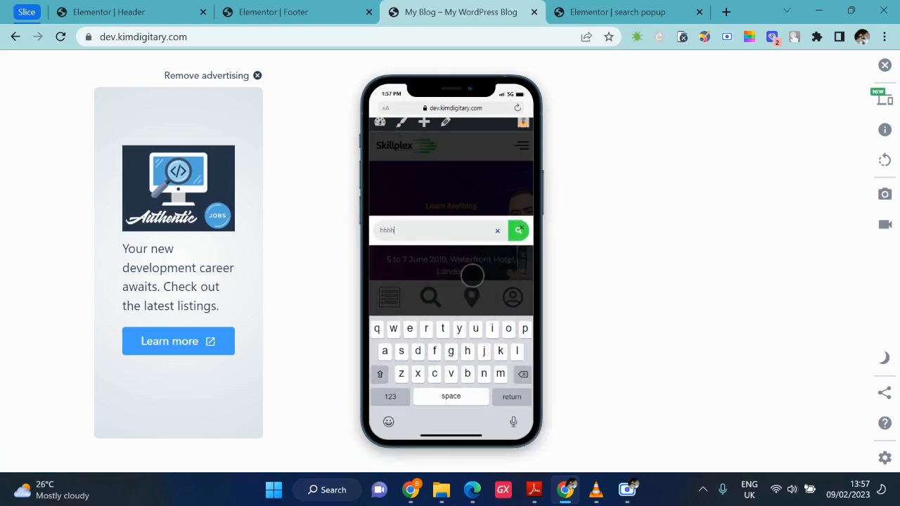
pyautogui.press('BackSpace')
pyautogui.press('BackSpace')
pyautogui.press('BackSpace')
pyautogui.press('BackSpace')
# - Switch to the search popup template and set the popup's height to Fit To Screen
pyautogui.click(326, 12)
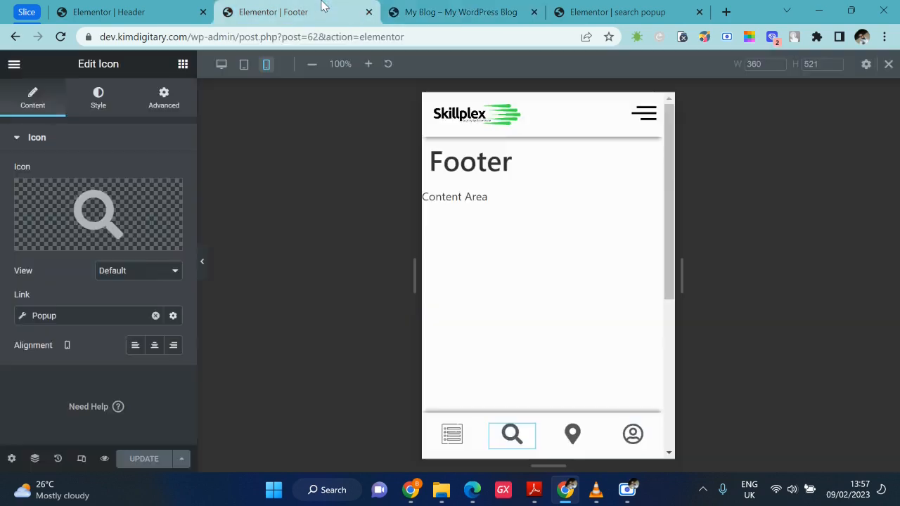
pyautogui.click(481, 7)
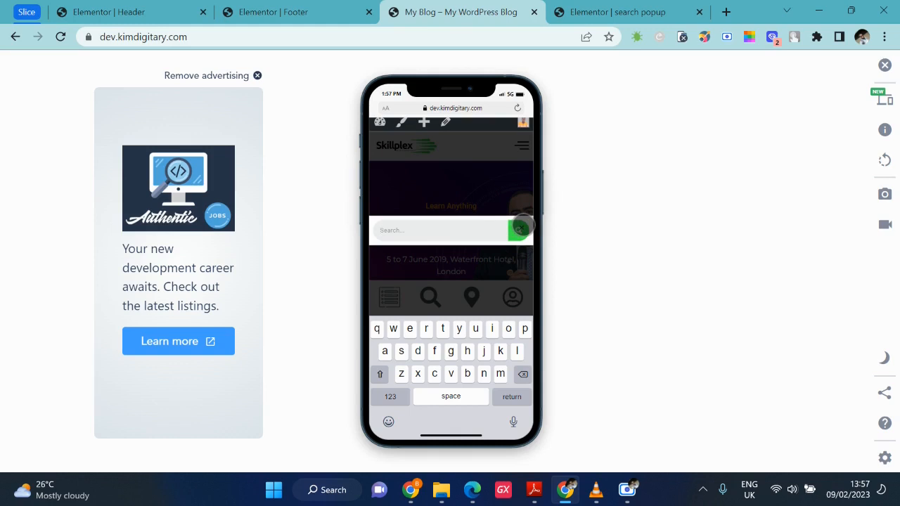
pyautogui.click(246, 8)
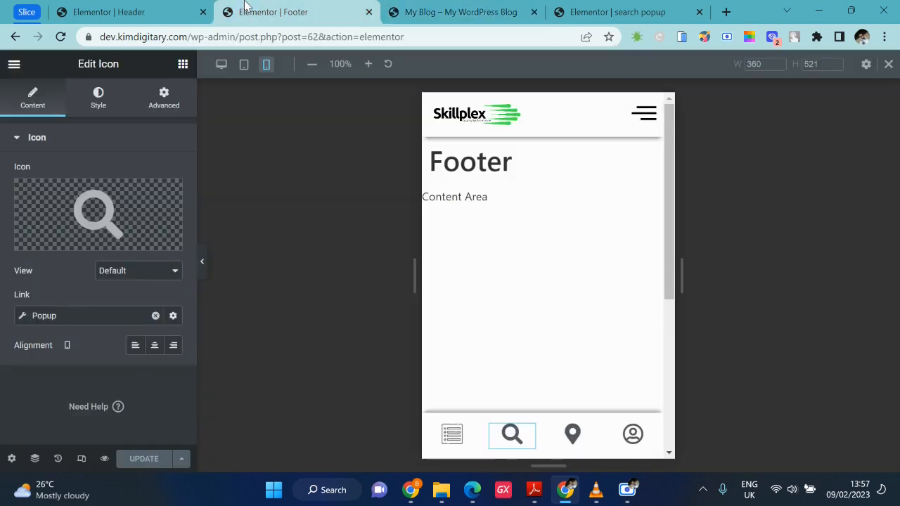
pyautogui.click(162, 11)
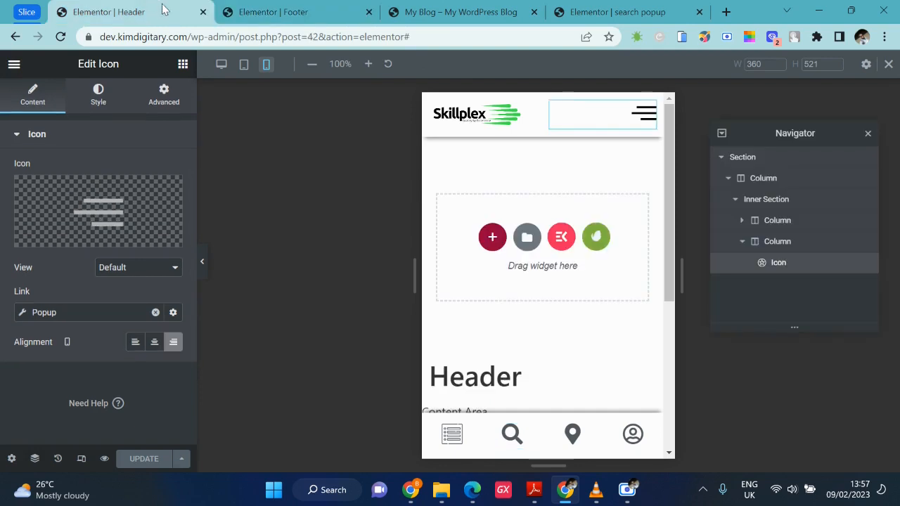
pyautogui.click(580, 7)
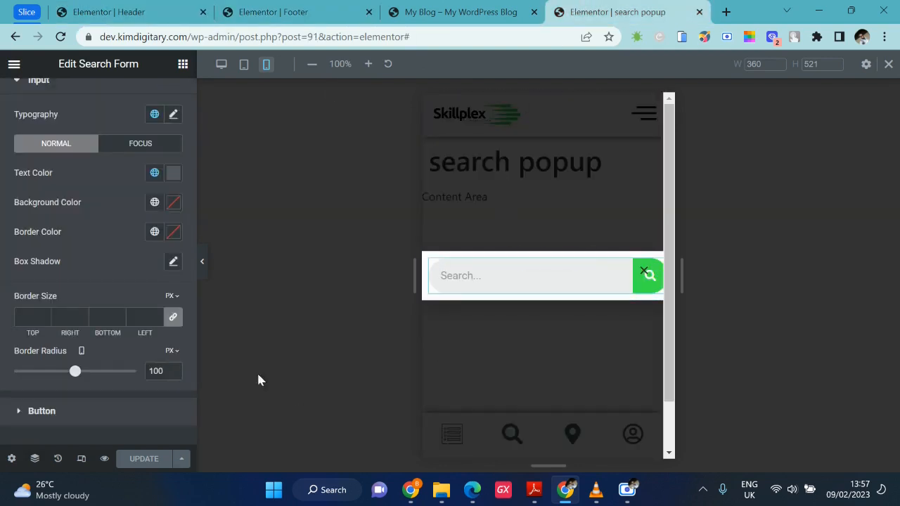
pyautogui.click(11, 459)
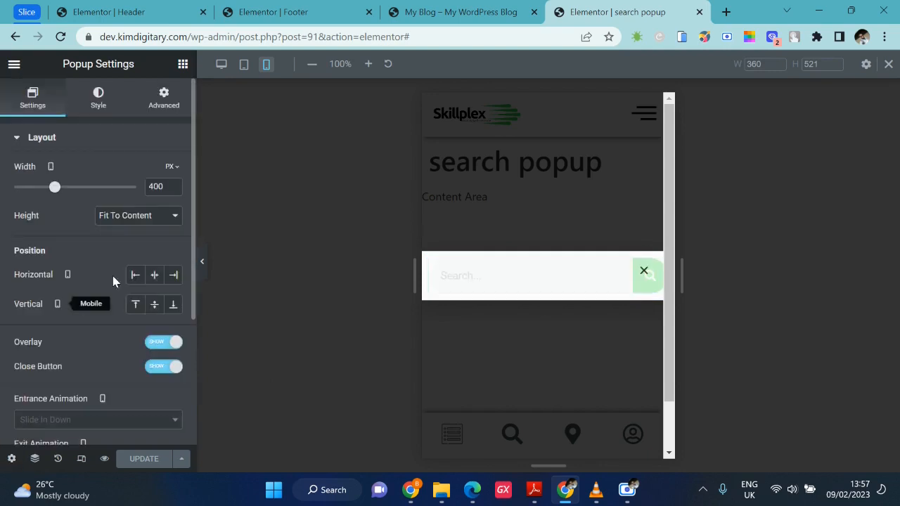
pyautogui.click(161, 215)
pyautogui.click(146, 244)
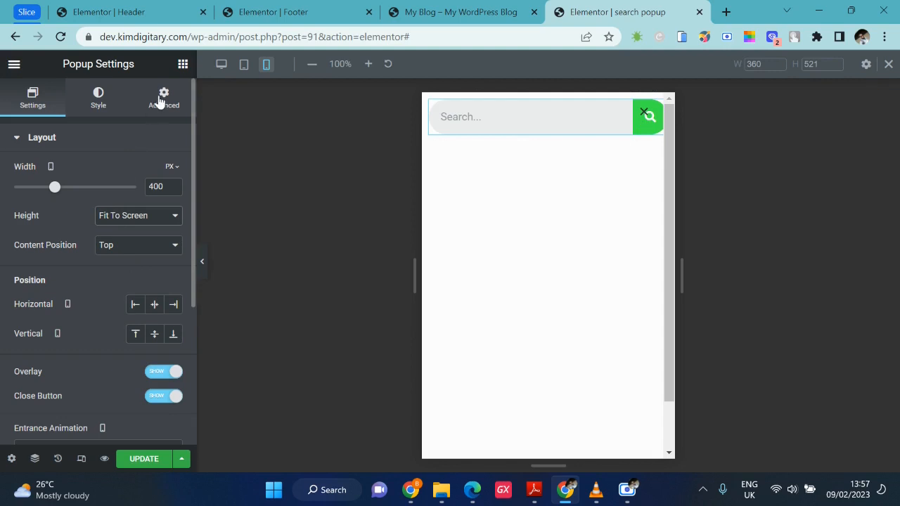
pyautogui.click(182, 70)
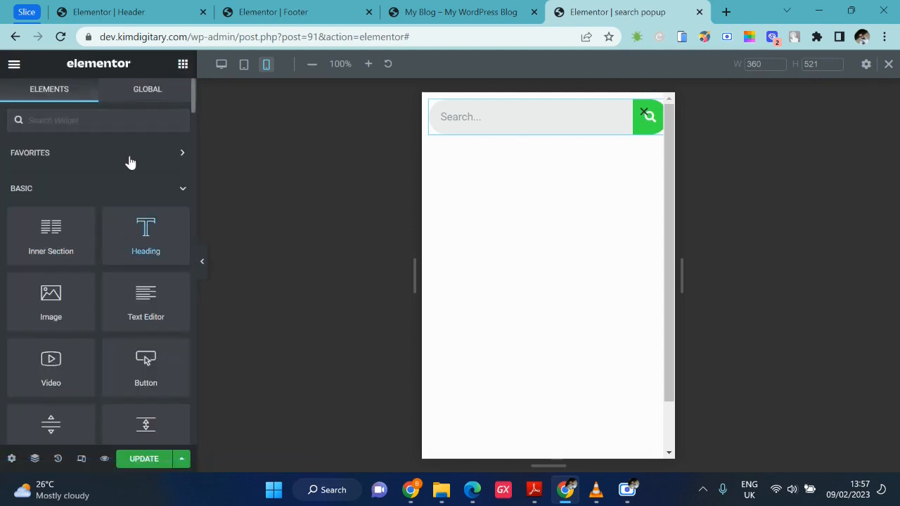
pyautogui.write('spa')
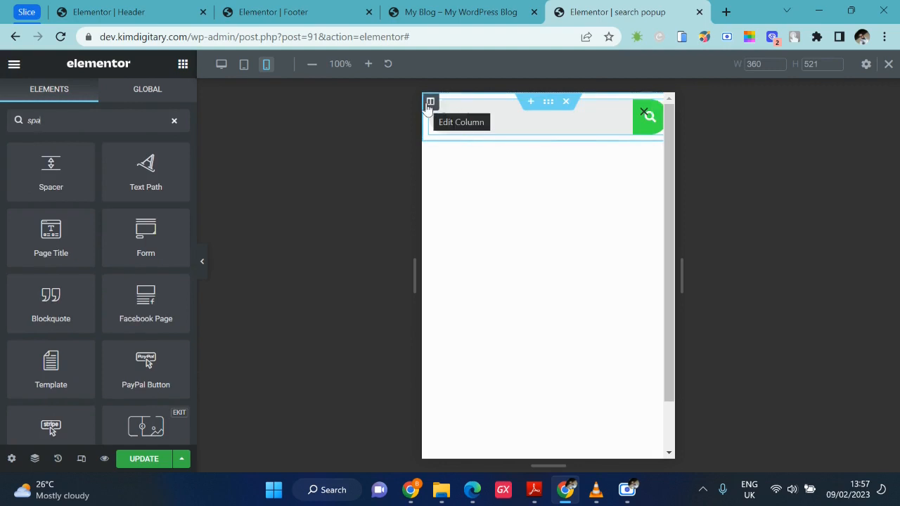
pyautogui.click(429, 103)
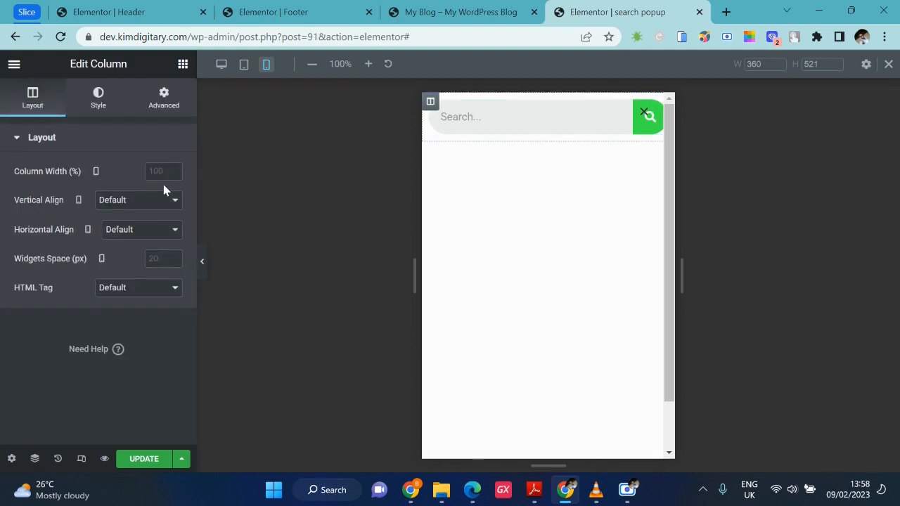
pyautogui.click(143, 232)
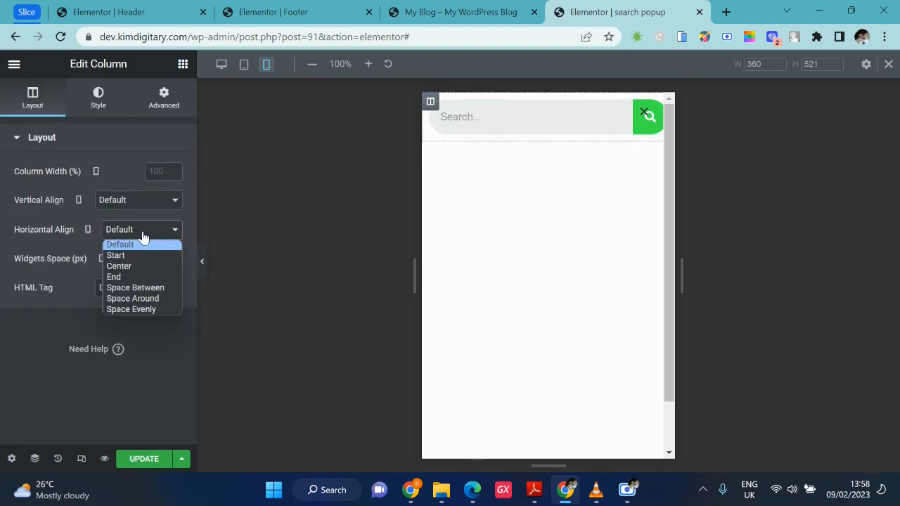
pyautogui.click(142, 238)
# - Set the search form section's height to Fit To Screen with column position Middle and update the popup
pyautogui.click(548, 101)
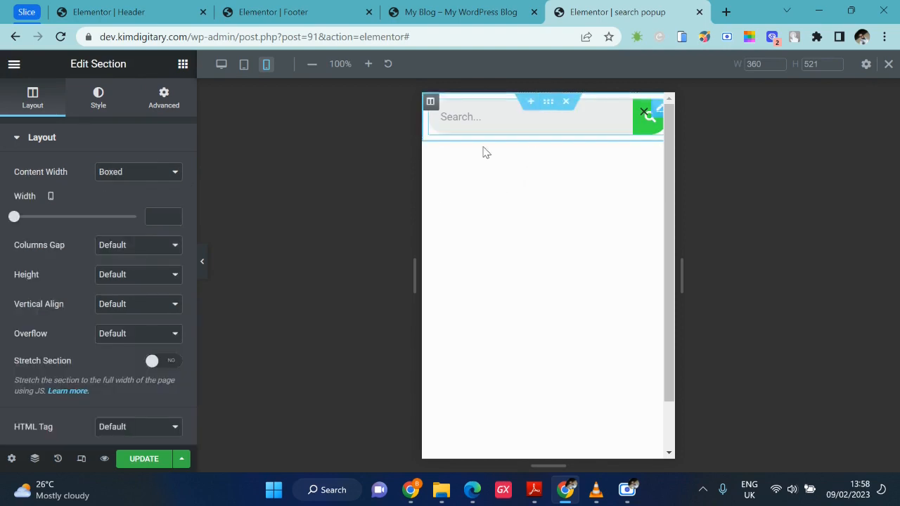
pyautogui.click(133, 275)
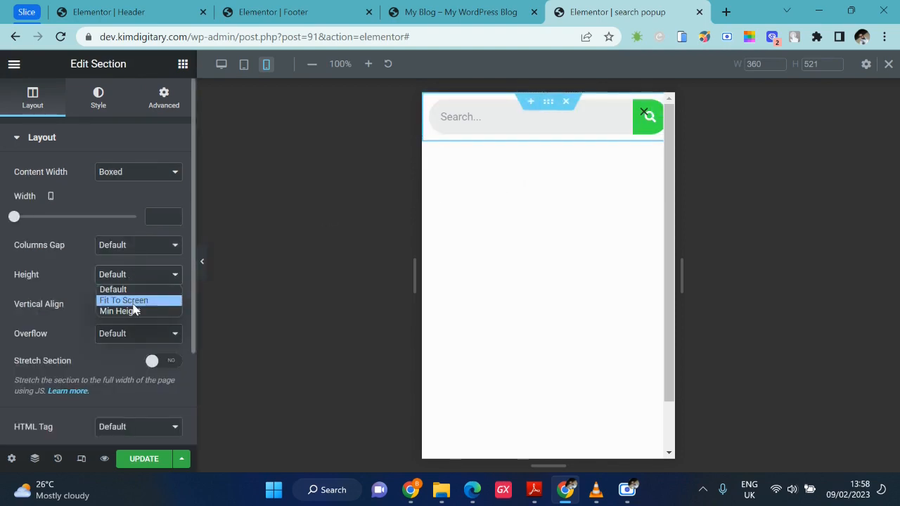
pyautogui.click(133, 301)
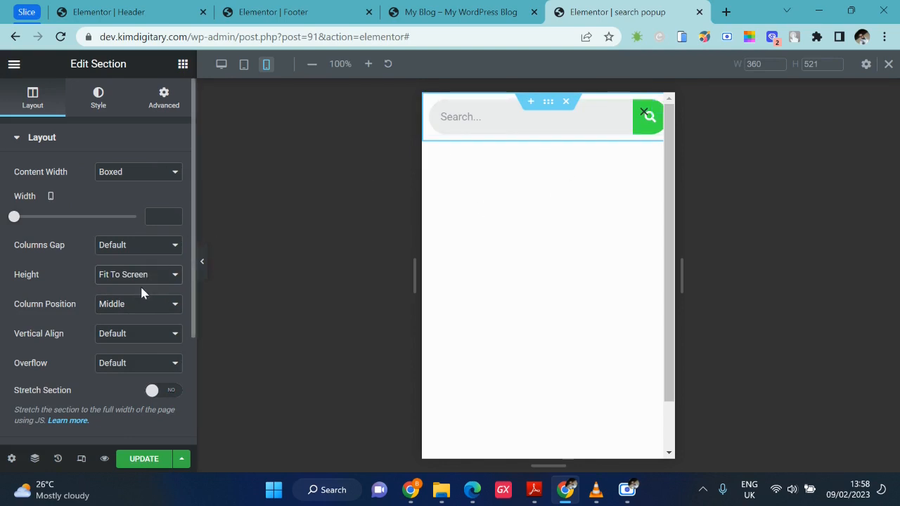
pyautogui.click(137, 311)
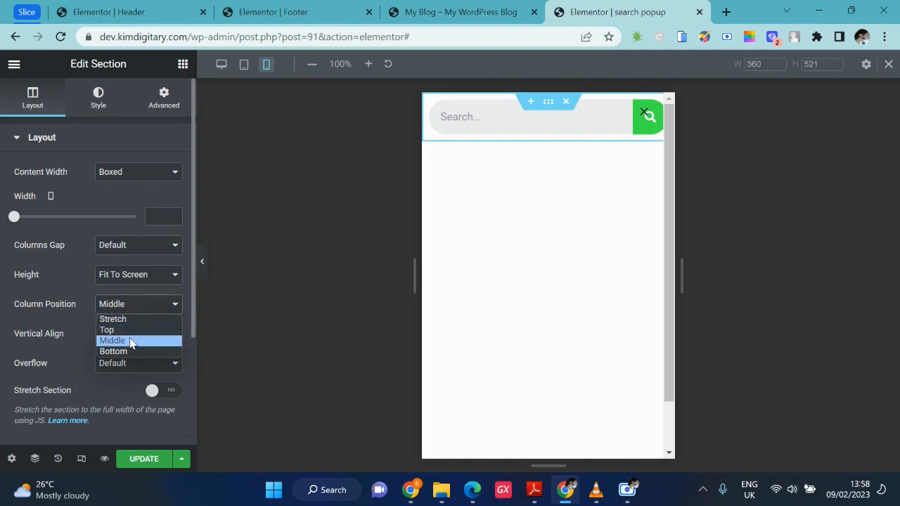
pyautogui.click(129, 341)
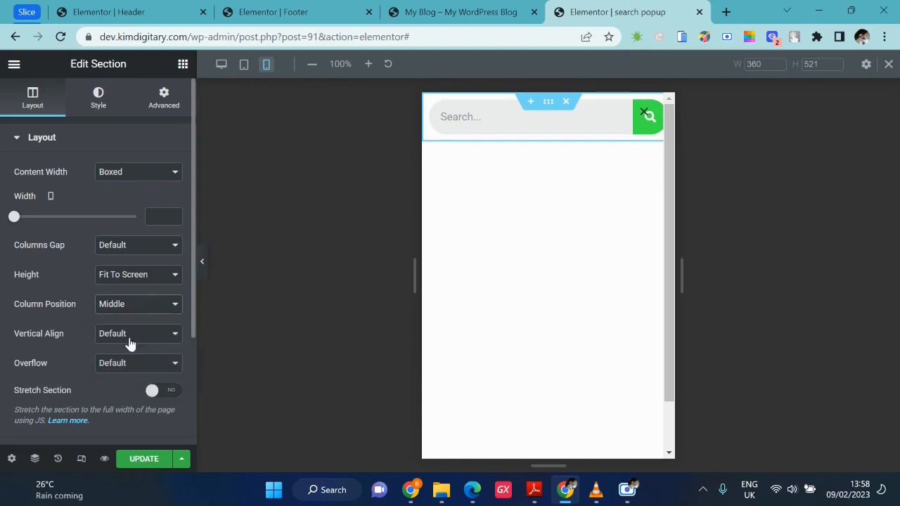
pyautogui.click(152, 464)
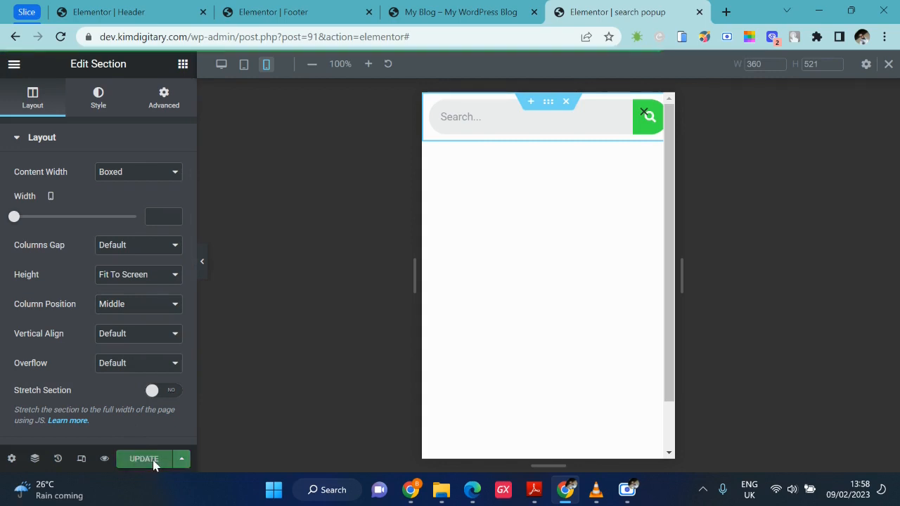
# - Change the section's height to Min Height with a minimum height of 800 px and check the search form's placement
pyautogui.click(134, 275)
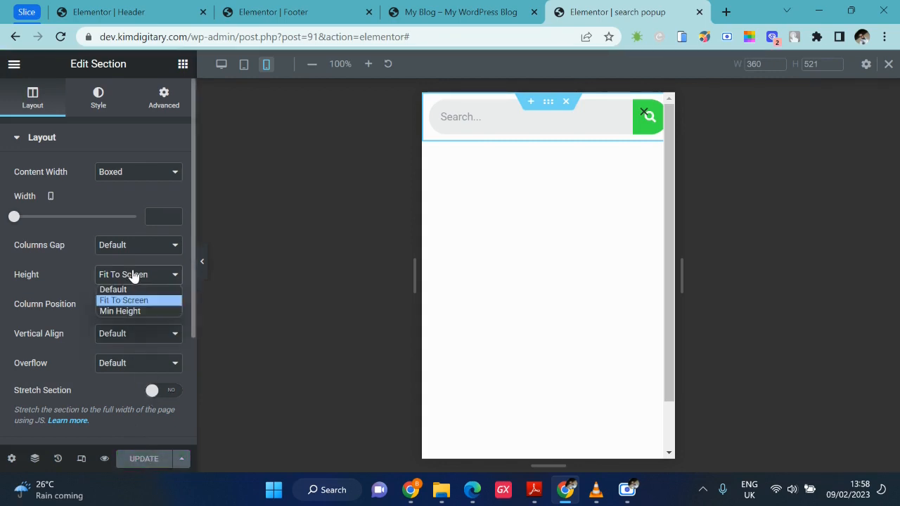
pyautogui.click(141, 312)
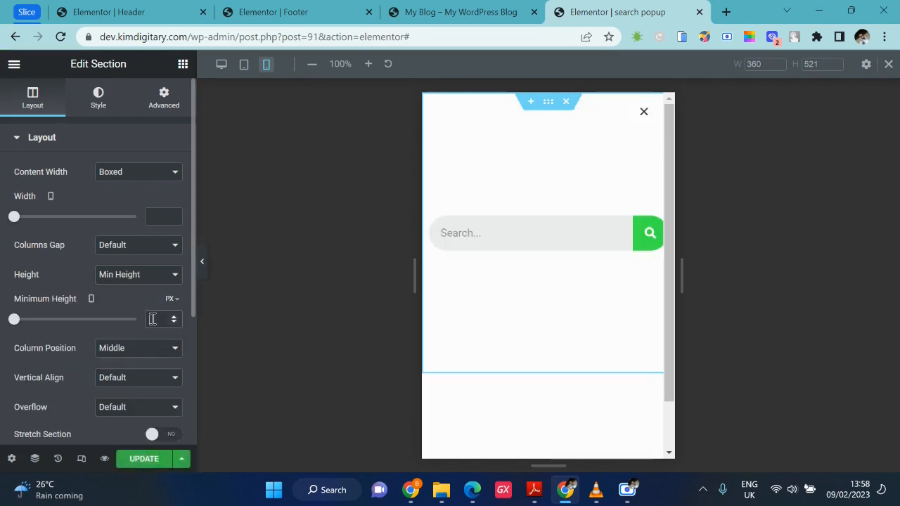
pyautogui.click(152, 319)
pyautogui.write('800')
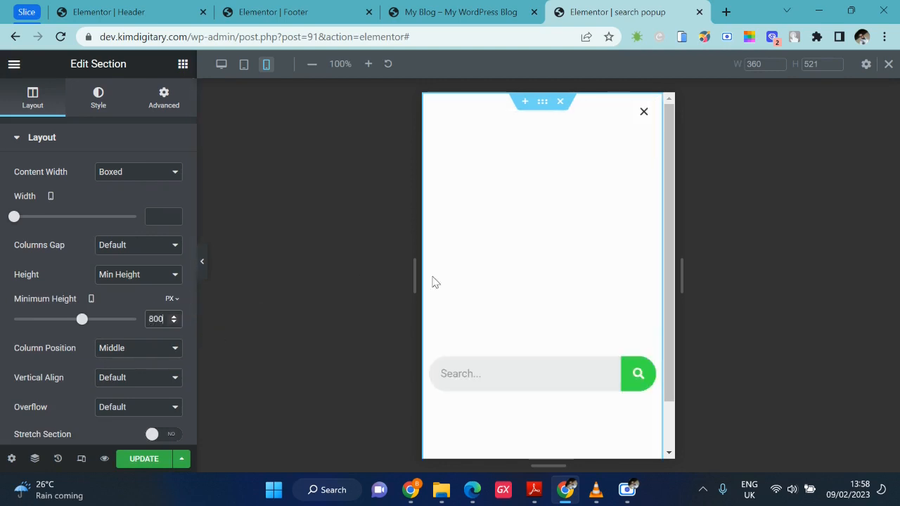
pyautogui.scroll(-3, 459, 299)
pyautogui.scroll(1, 458, 298)
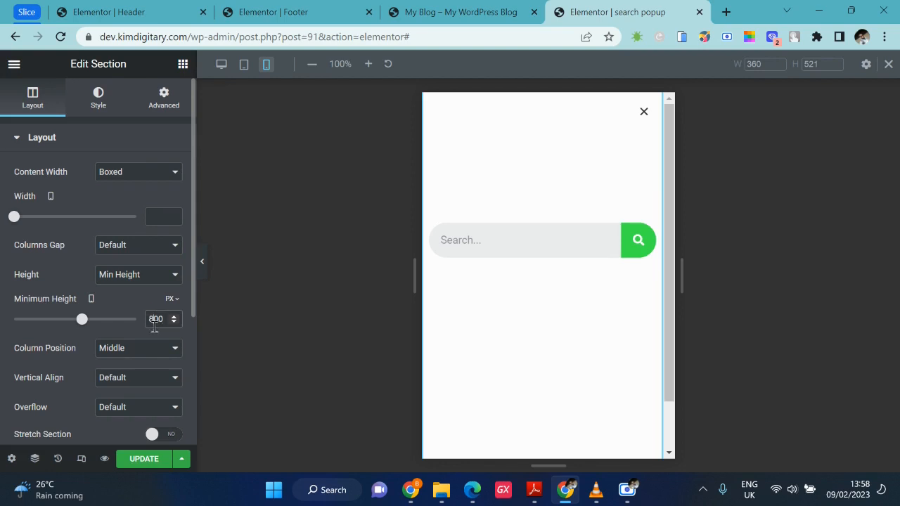
# - Reduce the section's minimum height to 400 px and update the popup
pyautogui.press('BackSpace')
pyautogui.write('4')
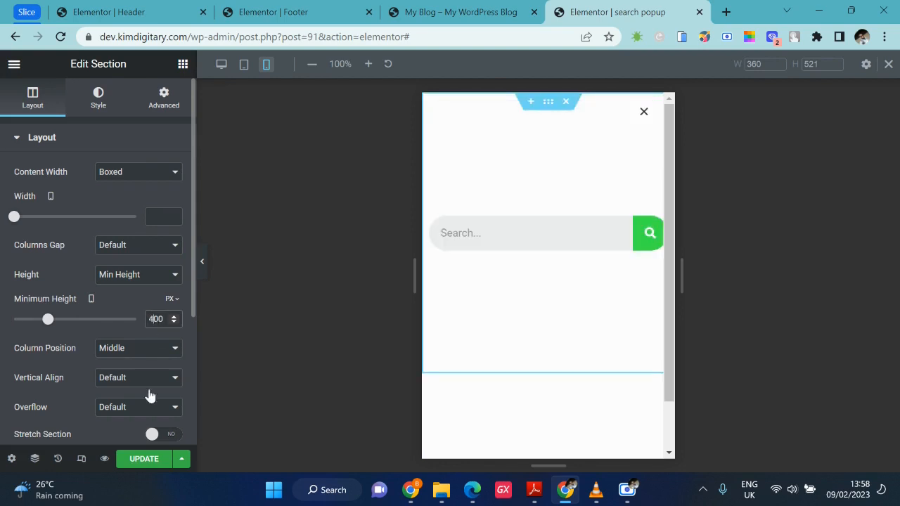
pyautogui.click(145, 461)
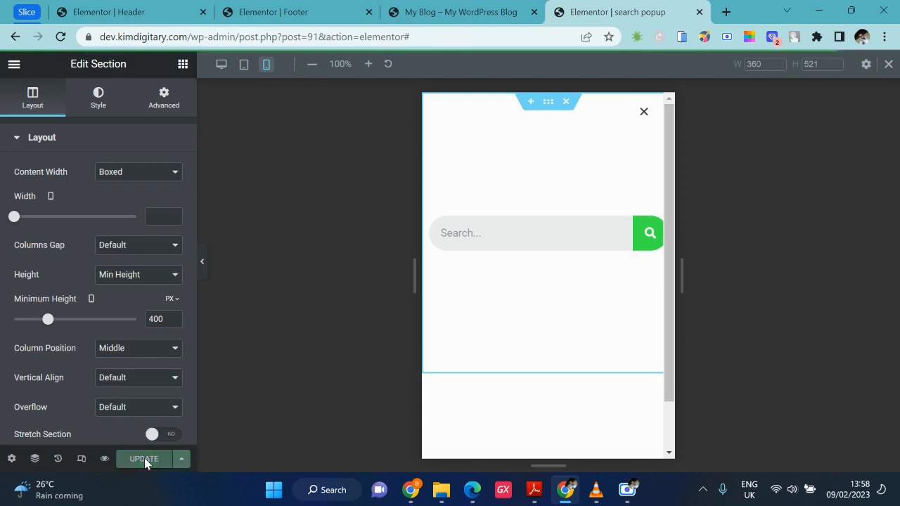
# - Reload the mobile preview and test the search popup by opening it, focusing its search input, closing it and reopening it
pyautogui.click(491, 17)
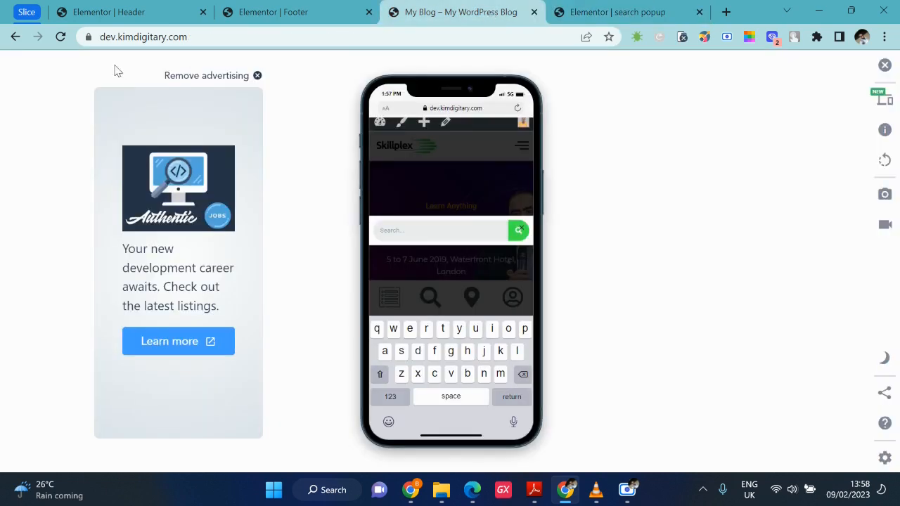
pyautogui.click(63, 47)
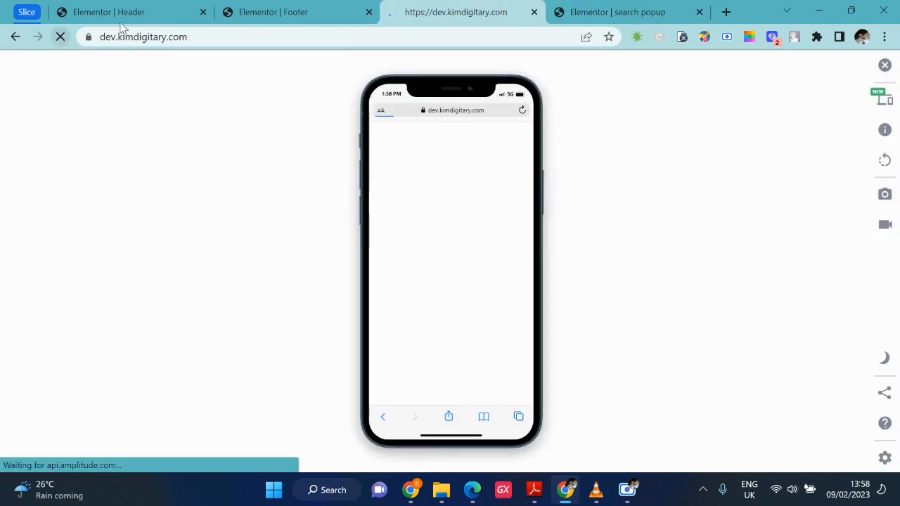
pyautogui.click(431, 385)
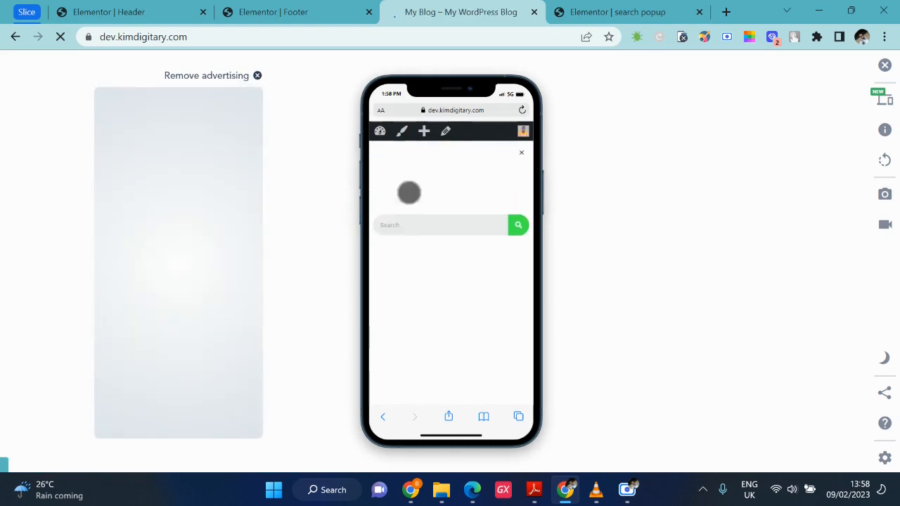
pyautogui.click(410, 223)
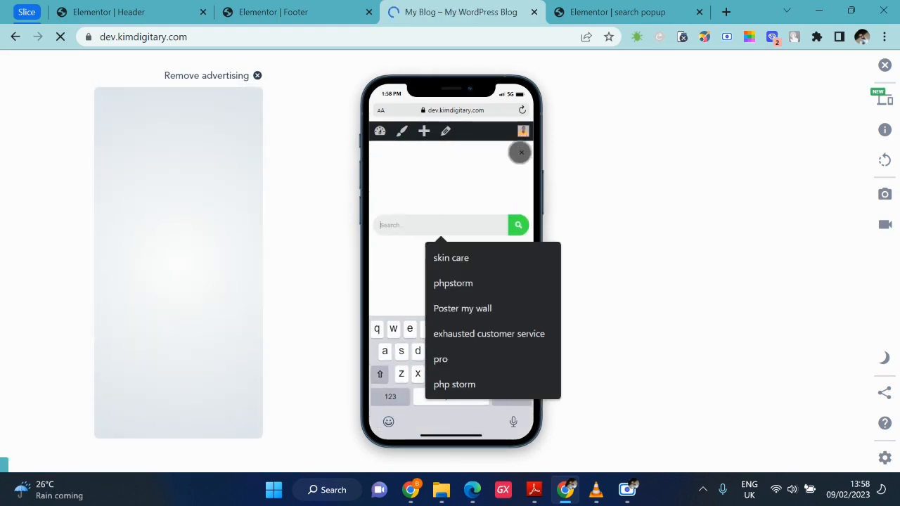
pyautogui.click(521, 152)
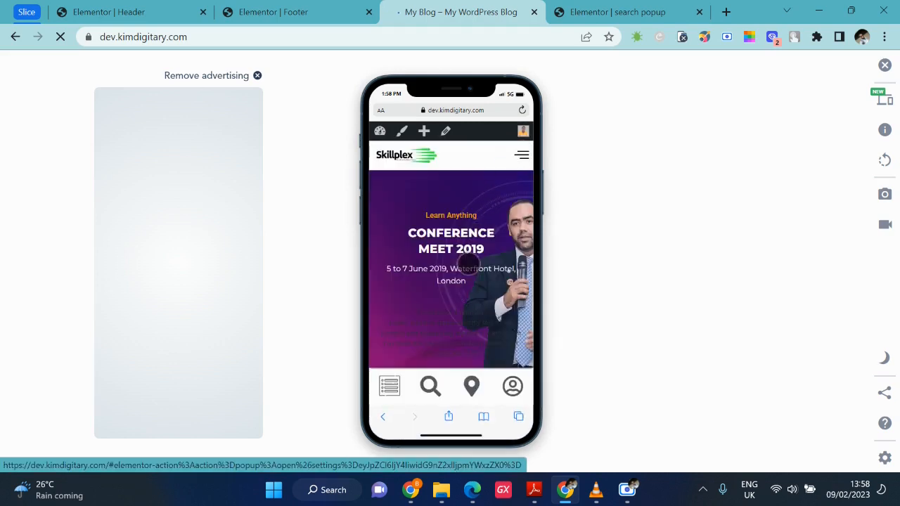
pyautogui.click(431, 385)
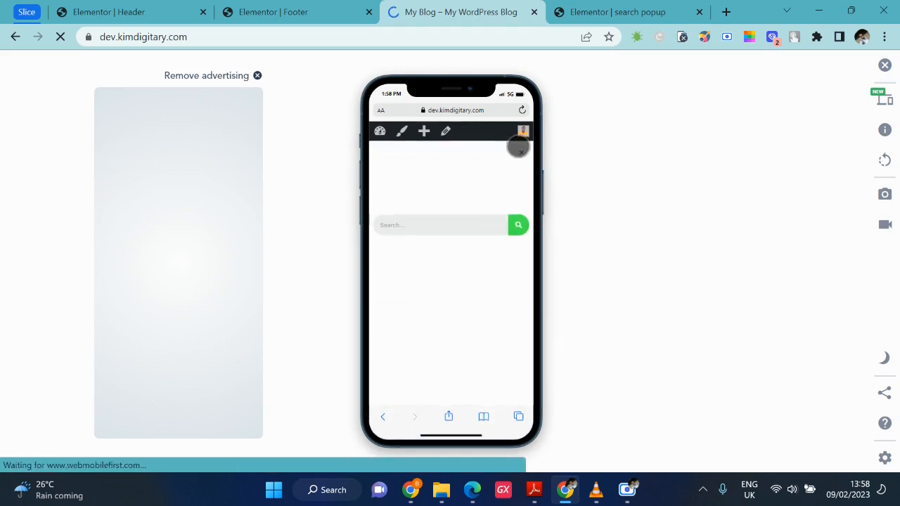
# - Test the search popup in the mobile preview by closing it, reopening it from the footer's search icon and closing it again
pyautogui.click(521, 153)
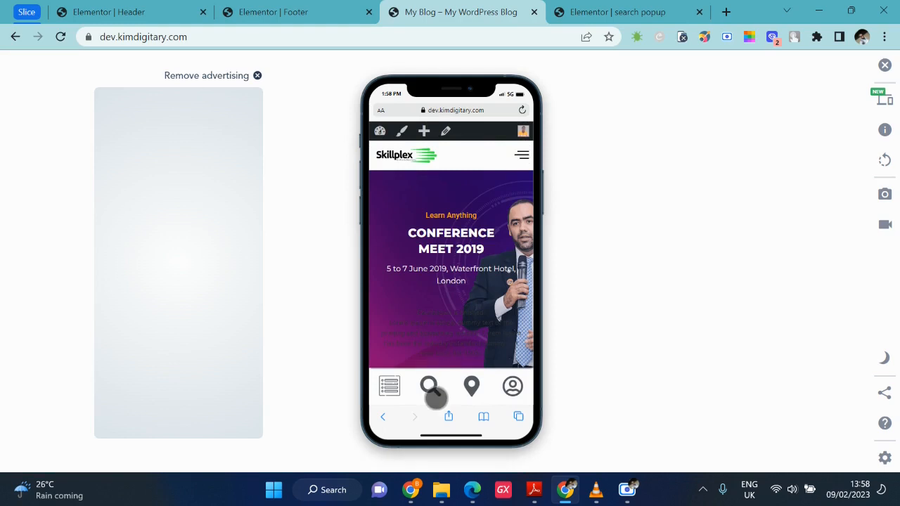
pyautogui.click(432, 384)
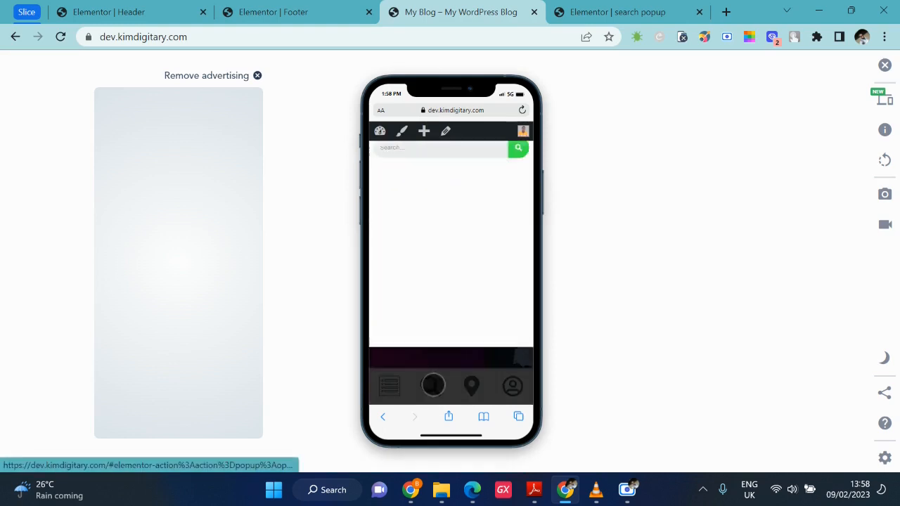
pyautogui.click(521, 153)
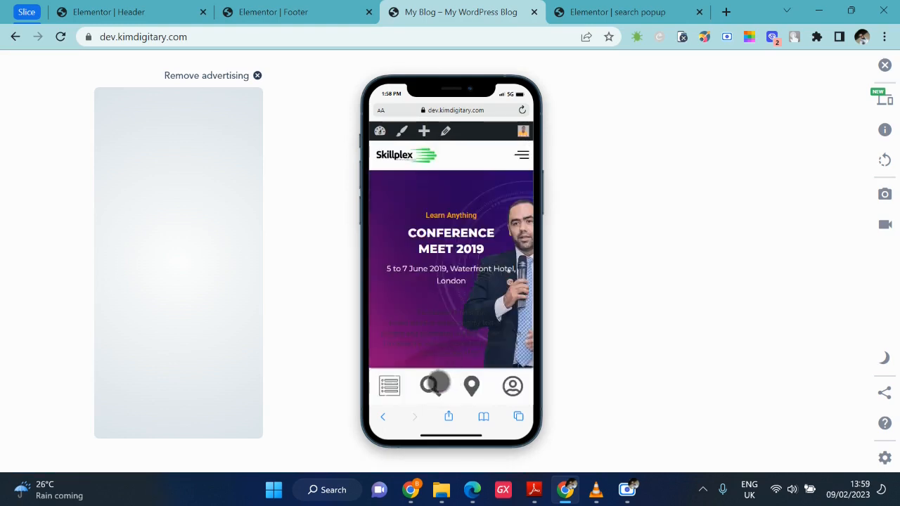
# - Review the footer list icon's style settings and view the footer template in desktop mode
pyautogui.click(307, 8)
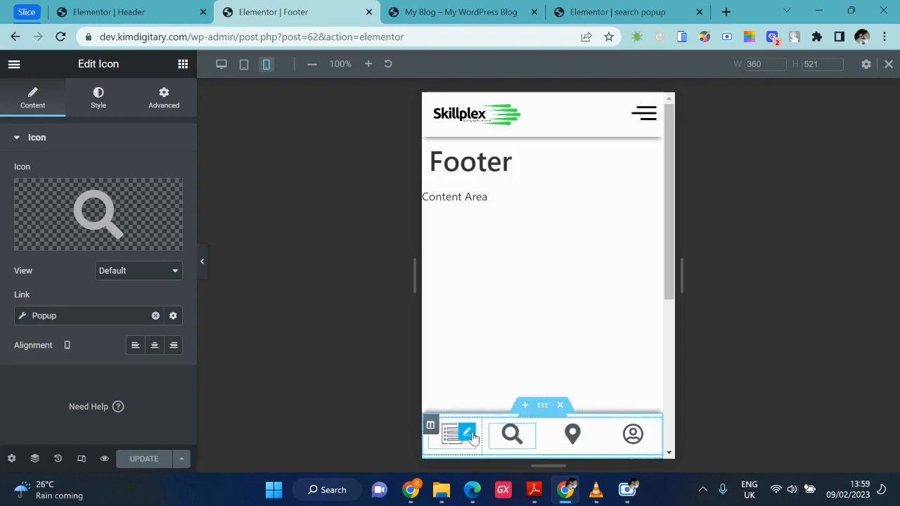
pyautogui.click(468, 433)
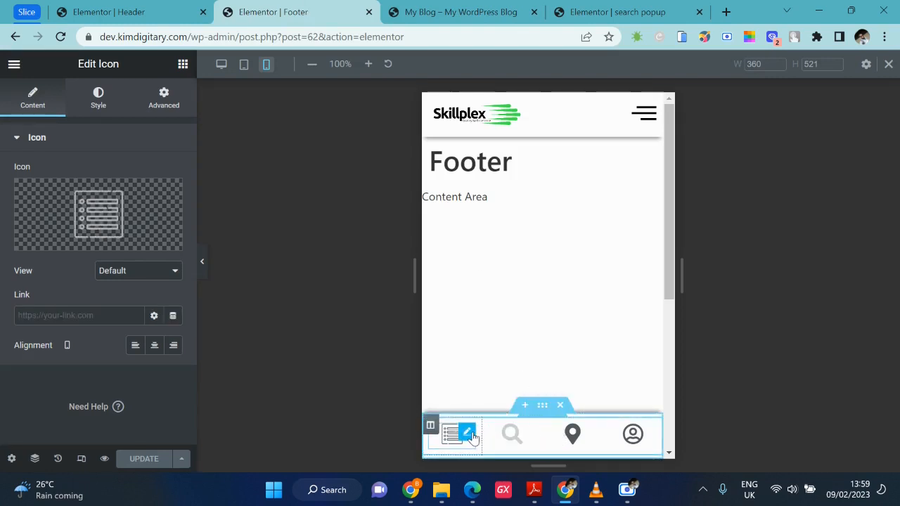
pyautogui.click(98, 117)
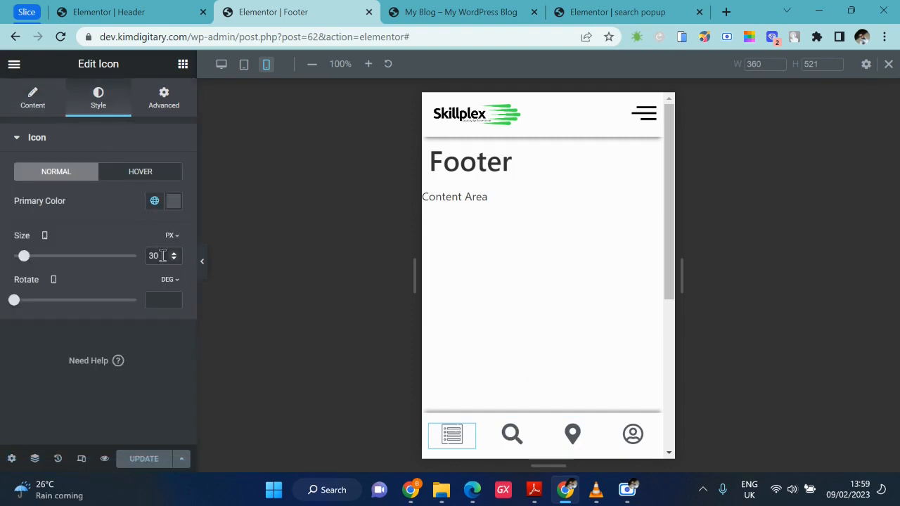
pyautogui.click(492, 12)
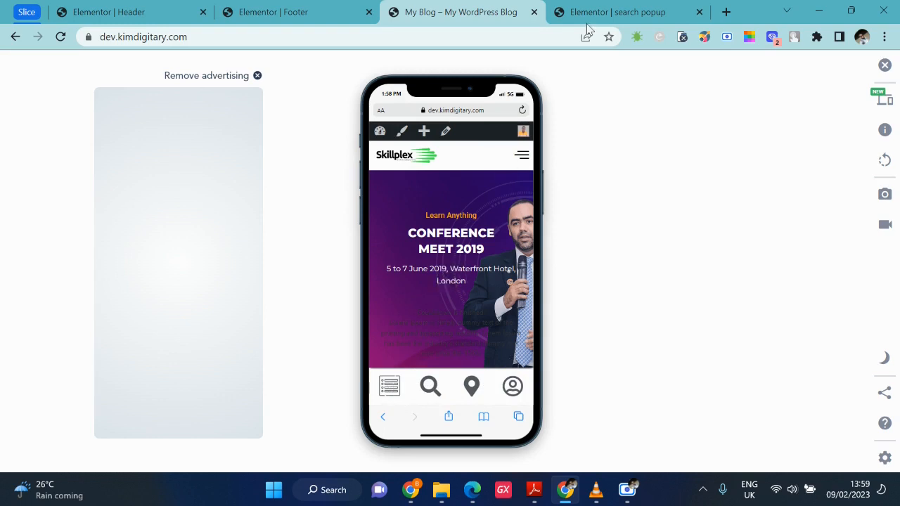
pyautogui.click(342, 6)
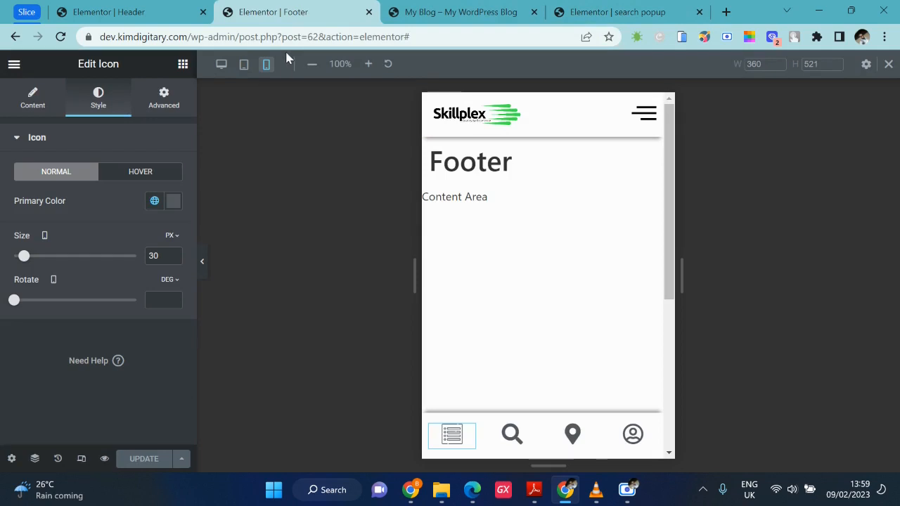
pyautogui.click(220, 64)
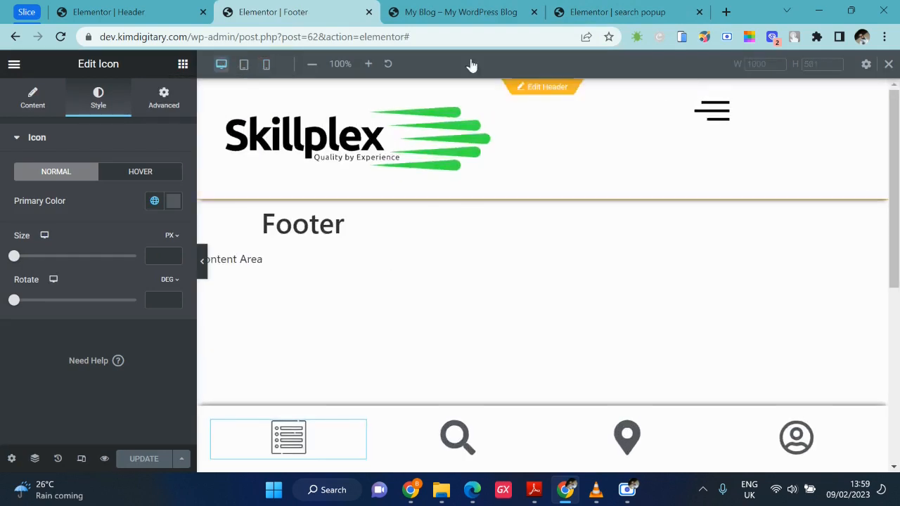
# - Change the site preview's device to Macbook Air and examine the header and footer while scrolling the page
pyautogui.click(595, 10)
pyautogui.click(493, 7)
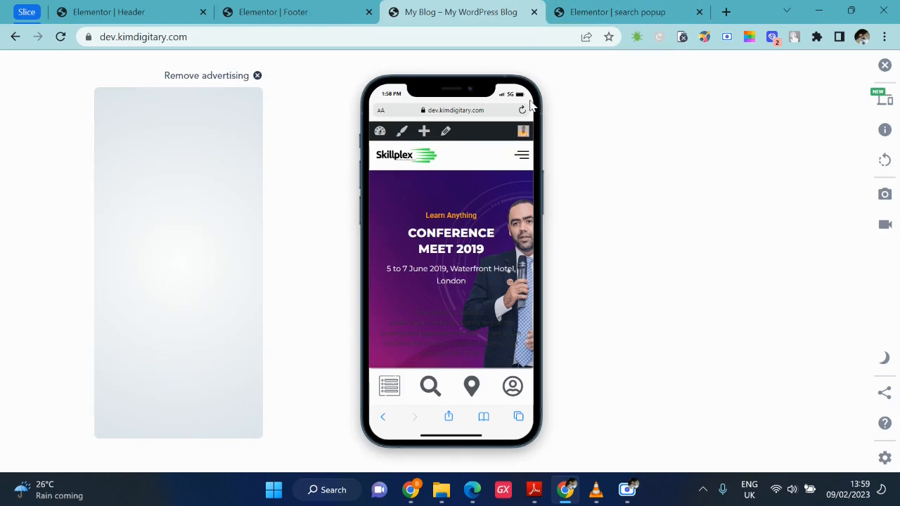
pyautogui.click(885, 103)
pyautogui.scroll(-5, 743, 376)
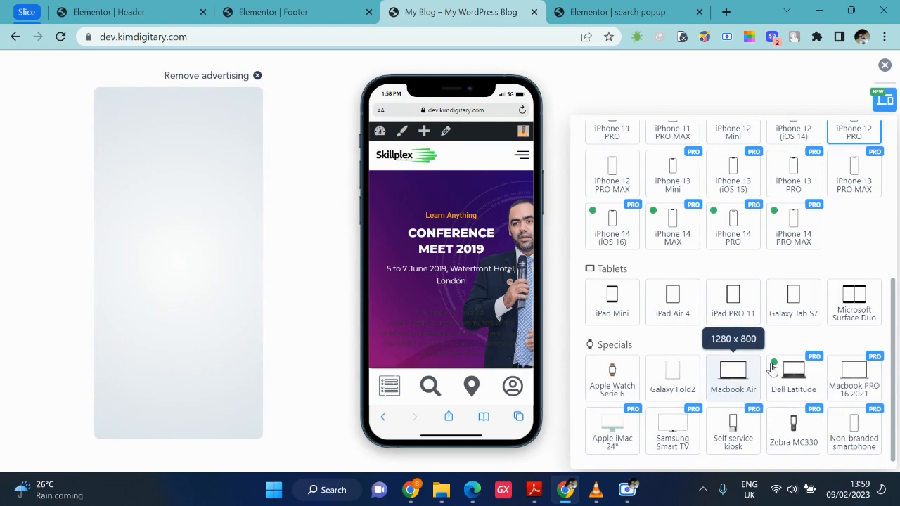
pyautogui.click(742, 389)
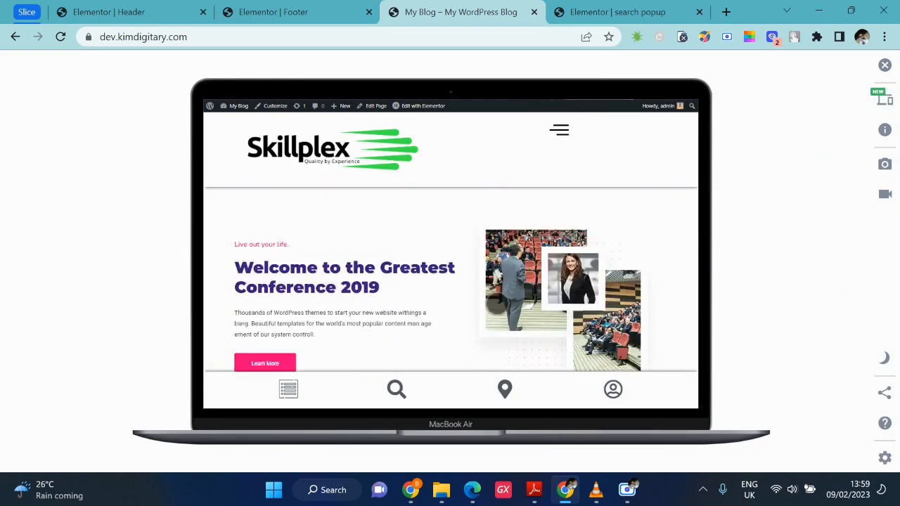
pyautogui.scroll(-2, 497, 304)
pyautogui.scroll(-5, 495, 326)
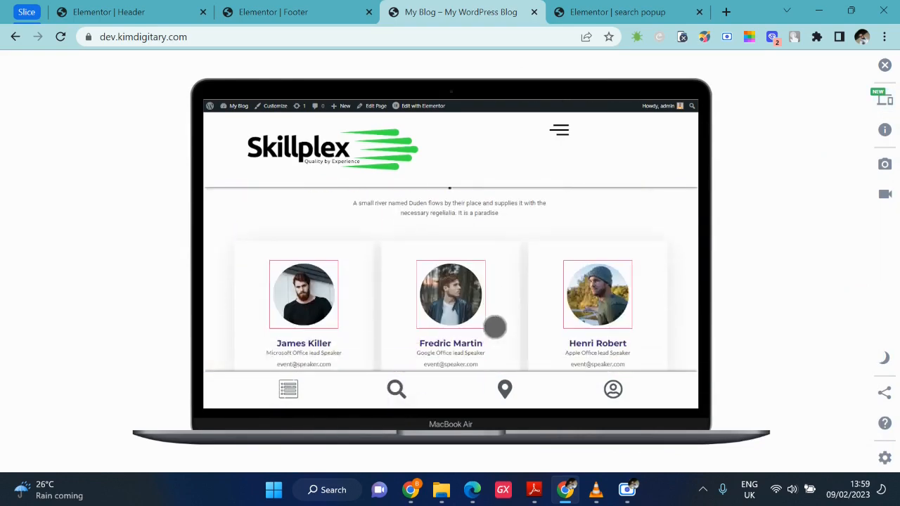
pyautogui.scroll(-2, 494, 326)
# - Hide the footer's icon section on desktop and tablet, keep it shown on mobile, and update the footer
pyautogui.click(274, 12)
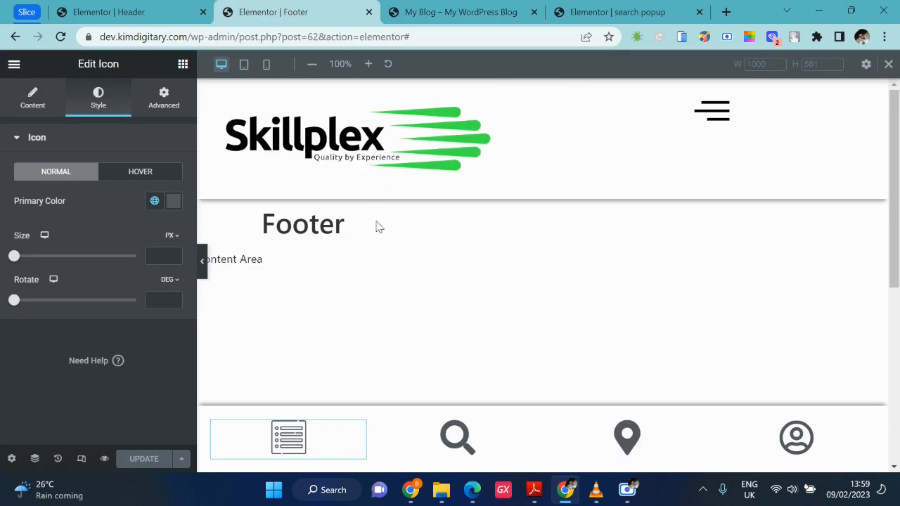
pyautogui.scroll(-1, 523, 355)
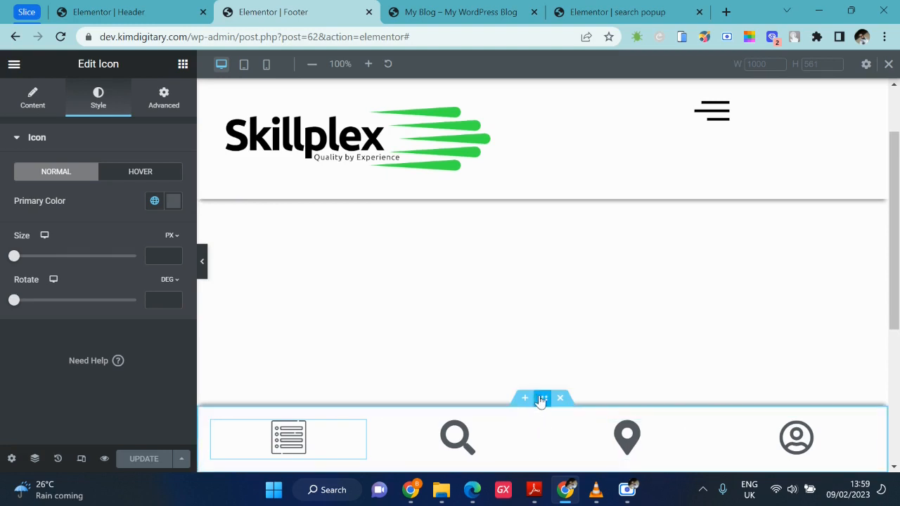
pyautogui.click(542, 400)
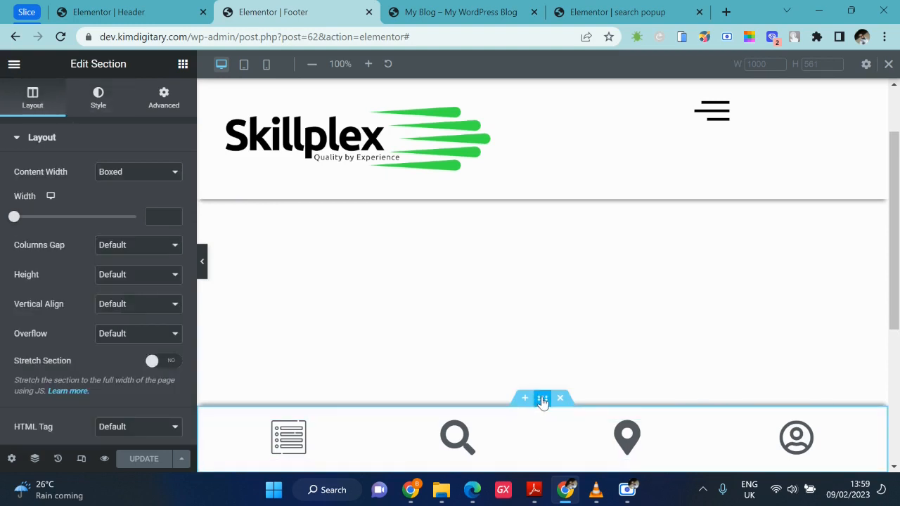
pyautogui.click(171, 100)
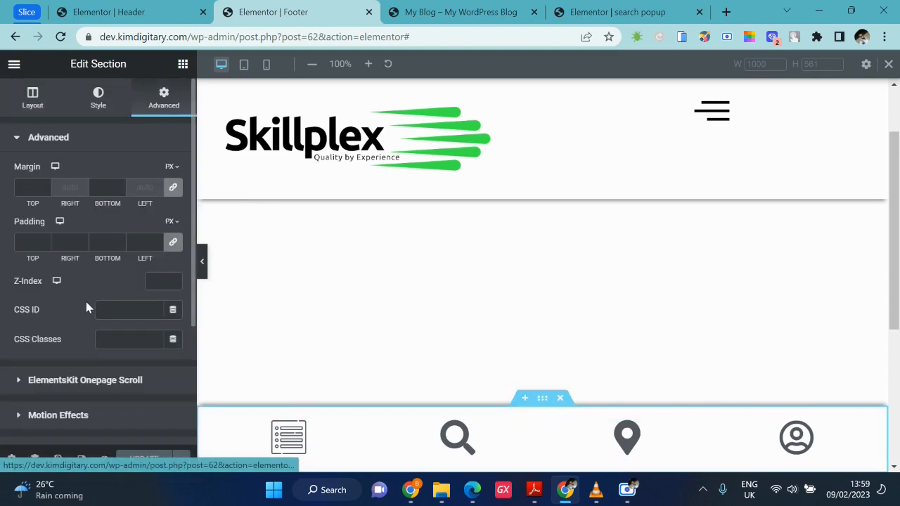
pyautogui.scroll(-3, 86, 307)
pyautogui.click(52, 283)
pyautogui.scroll(-3, 52, 283)
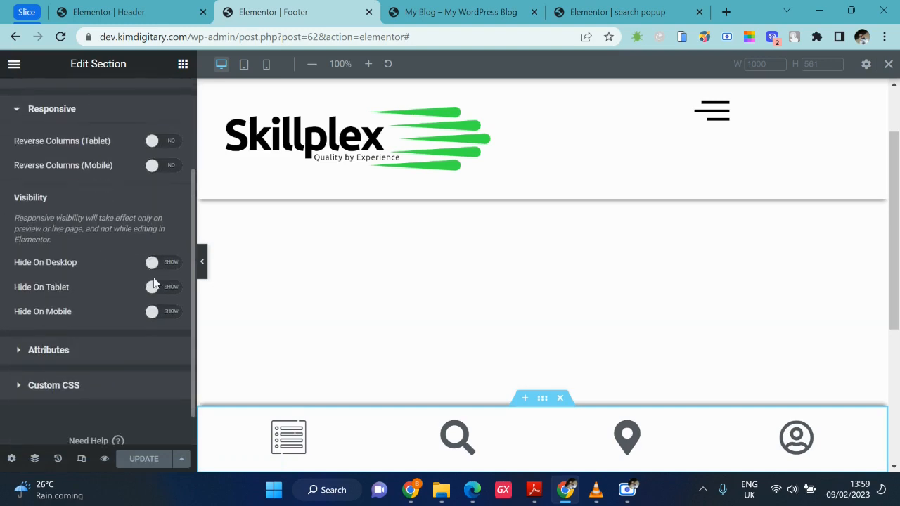
pyautogui.click(169, 313)
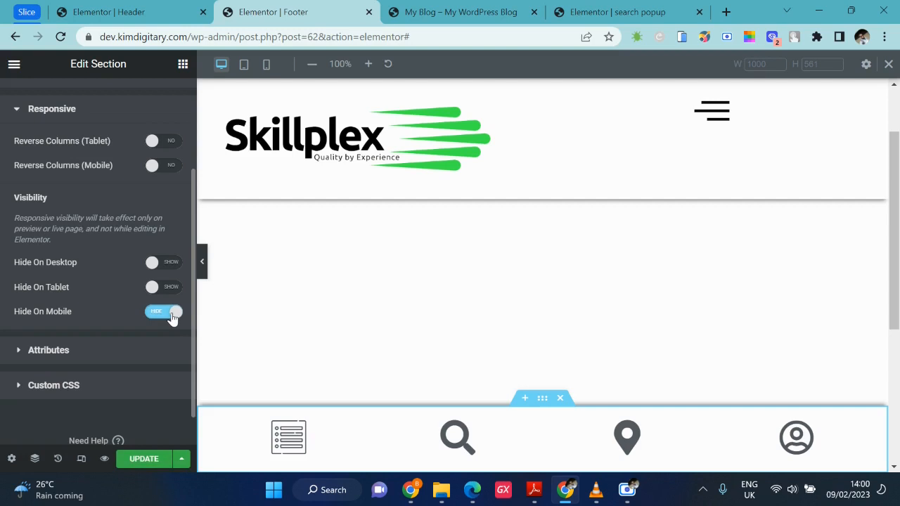
pyautogui.click(173, 317)
pyautogui.click(175, 270)
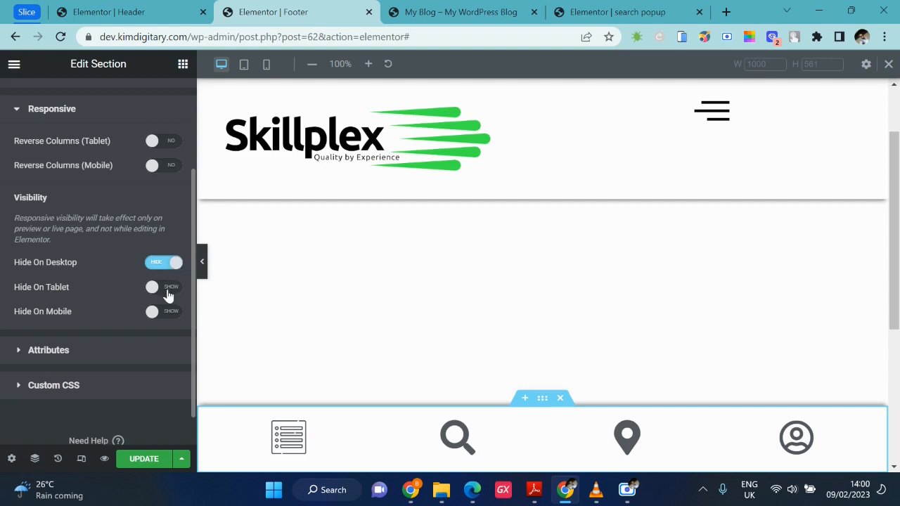
pyautogui.click(168, 296)
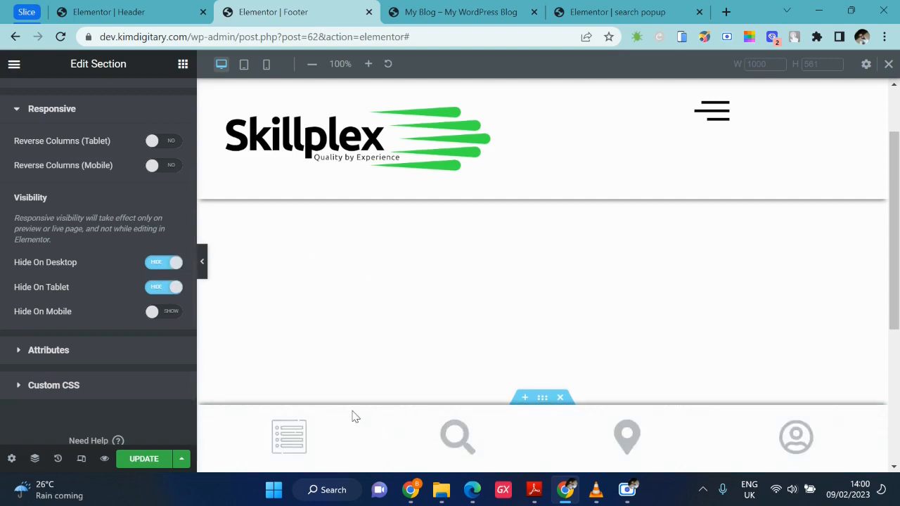
pyautogui.click(144, 460)
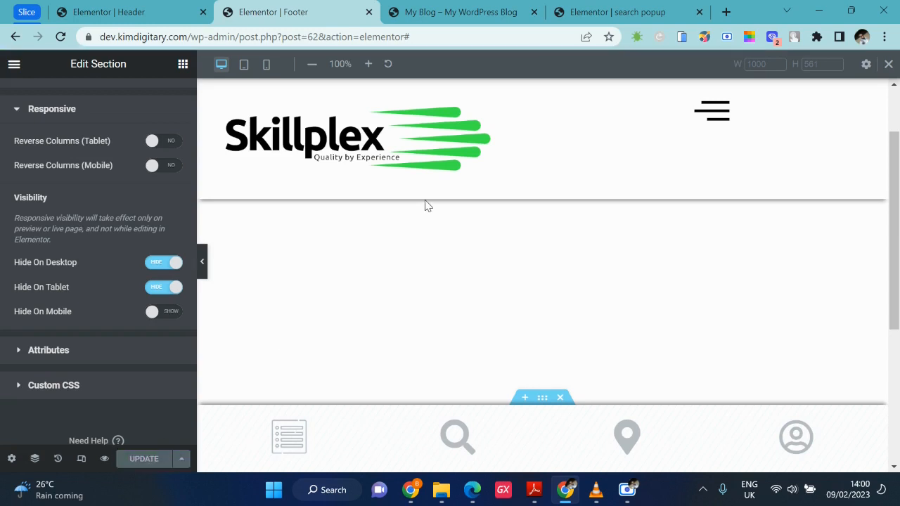
# - Reload the Macbook Air preview and scroll the page to check the footer's visibility on desktop
pyautogui.click(626, 8)
pyautogui.click(502, 8)
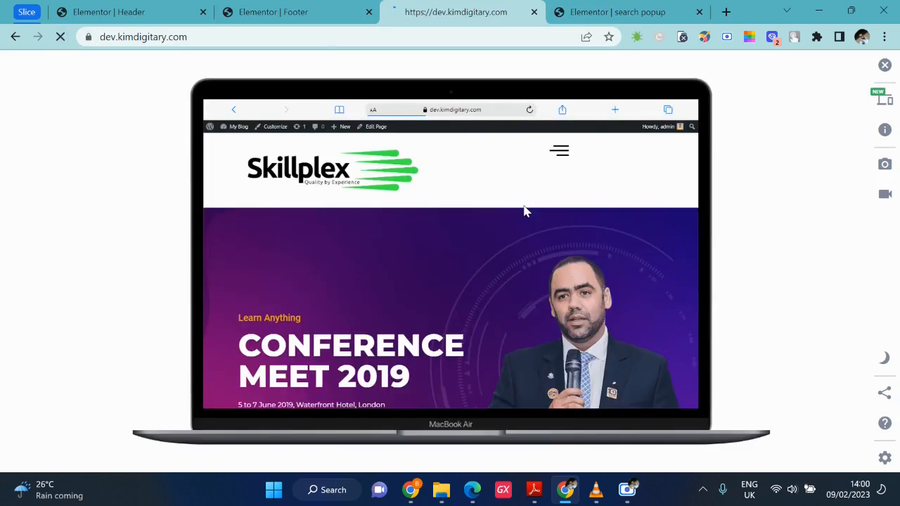
pyautogui.scroll(-5, 524, 205)
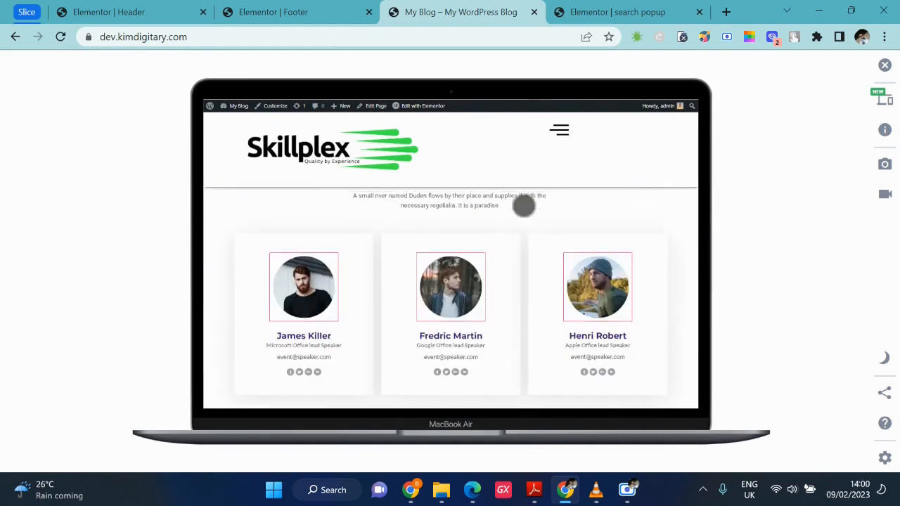
pyautogui.scroll(5, 523, 205)
pyautogui.click(320, 8)
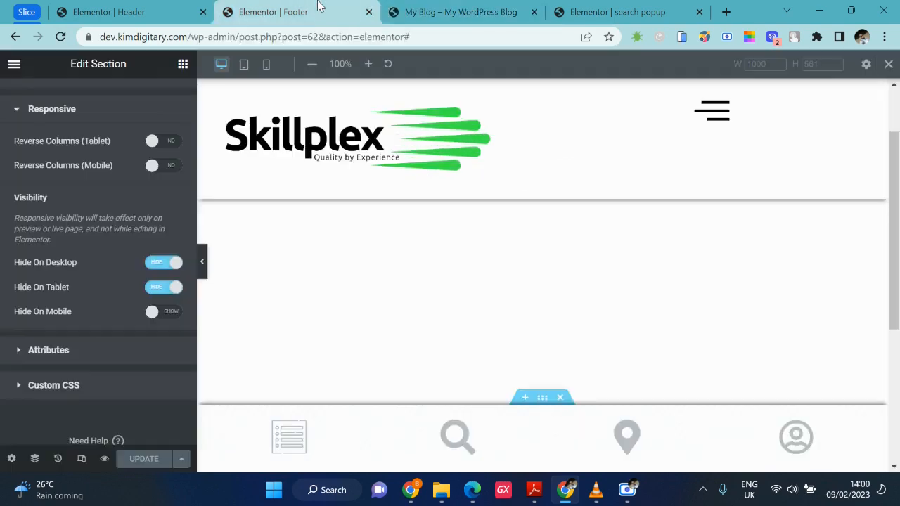
pyautogui.click(462, 8)
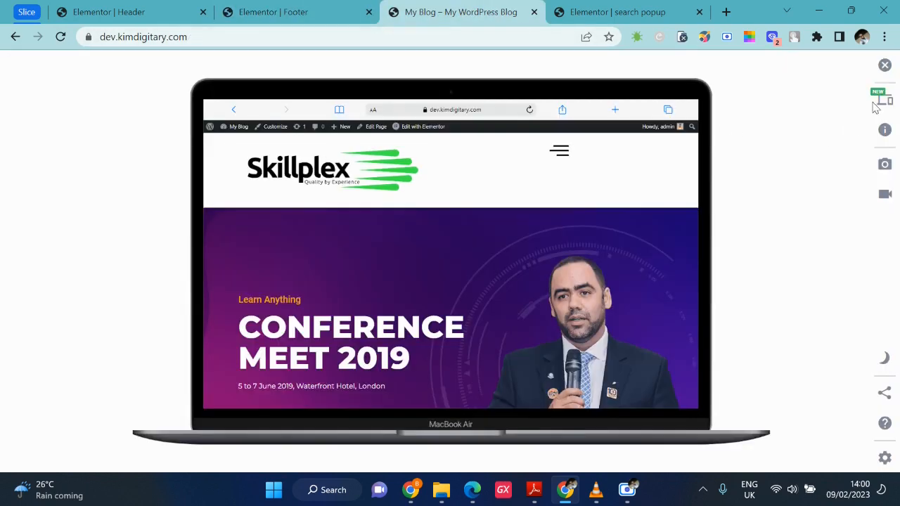
# - Set the header template's main section to be hidden on desktop and tablet
pyautogui.click(287, 20)
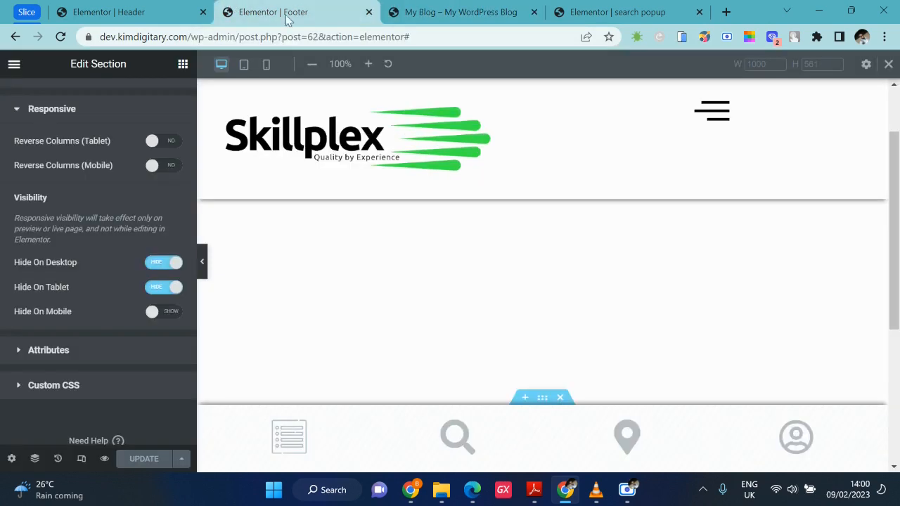
pyautogui.click(136, 14)
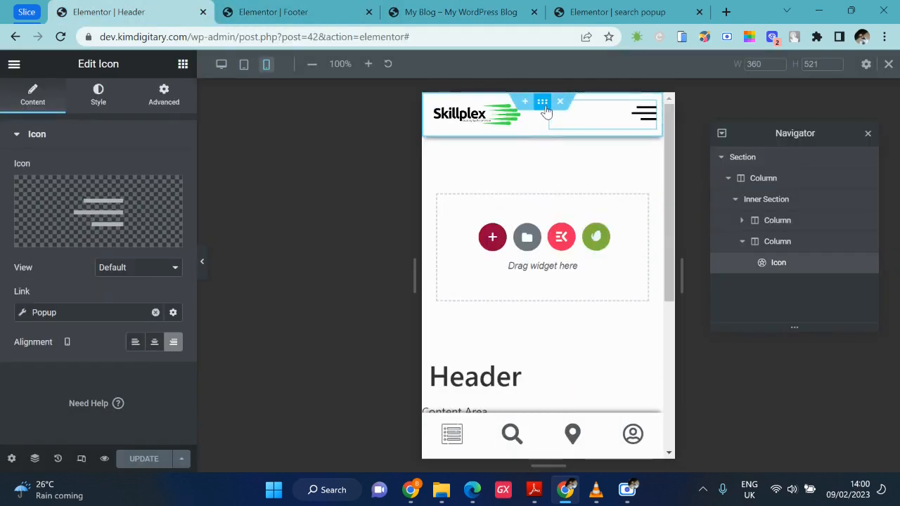
pyautogui.click(543, 104)
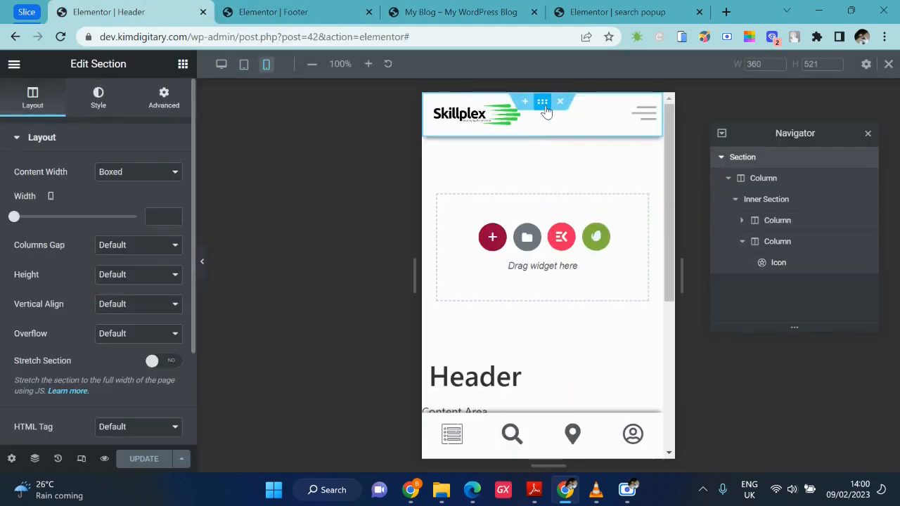
pyautogui.click(162, 99)
pyautogui.scroll(-3, 146, 342)
pyautogui.click(61, 276)
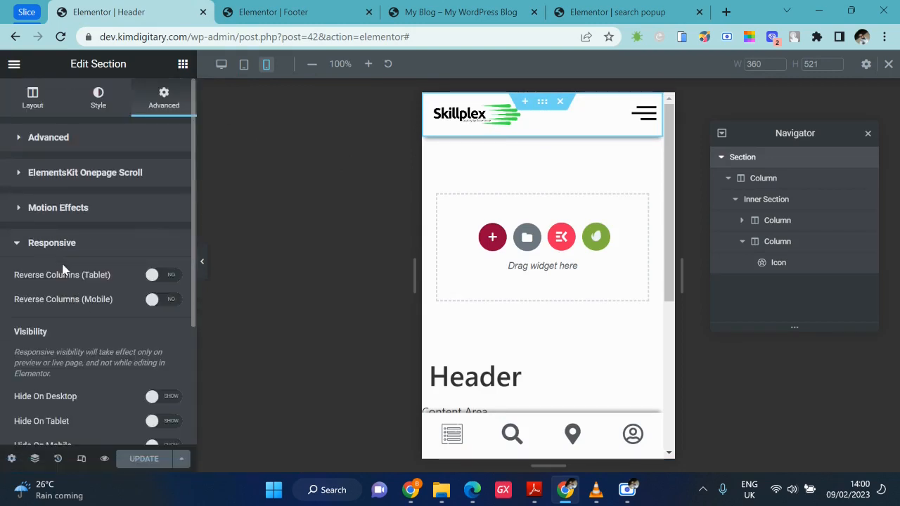
pyautogui.scroll(-2, 90, 330)
pyautogui.scroll(-2, 90, 330)
pyautogui.click(170, 226)
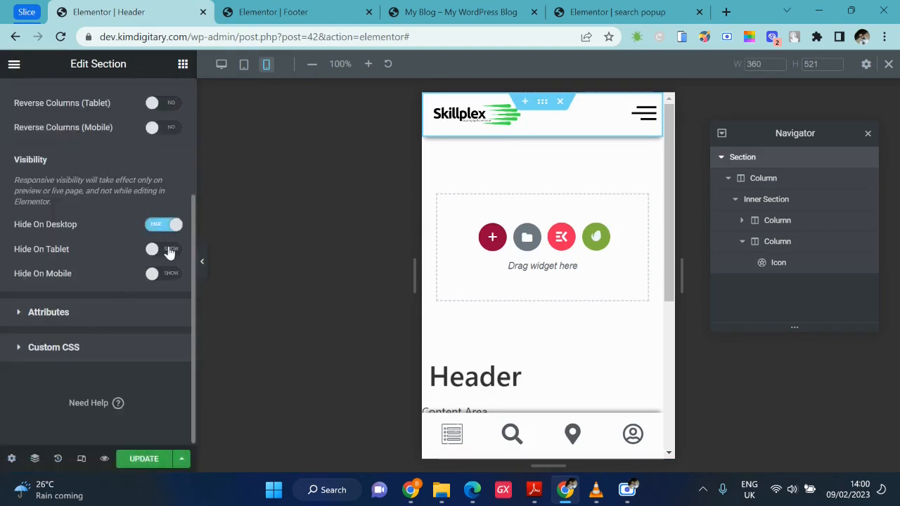
pyautogui.click(169, 251)
# - Check the header in desktop and tablet views and update the header template
pyautogui.click(221, 64)
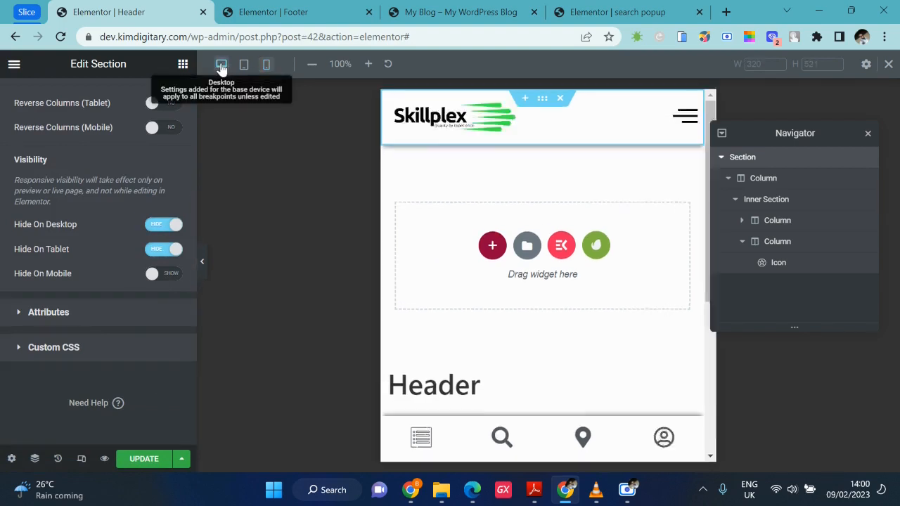
pyautogui.click(244, 64)
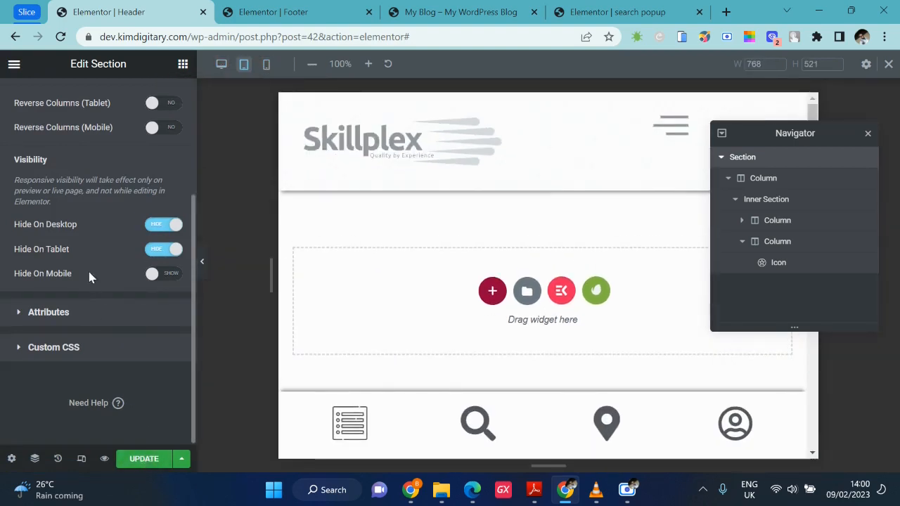
pyautogui.click(156, 464)
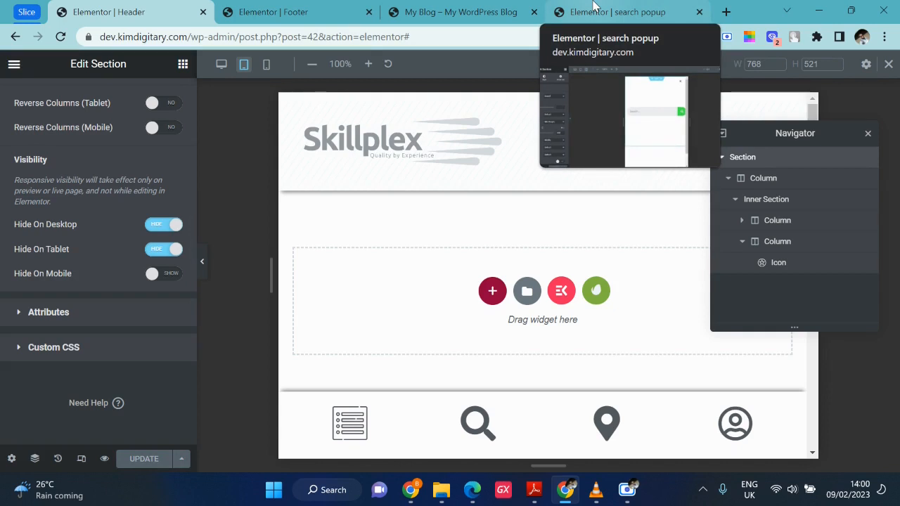
# - Switch to the blog's Macbook Air preview and reload it to check the header's visibility on desktop
pyautogui.click(594, 6)
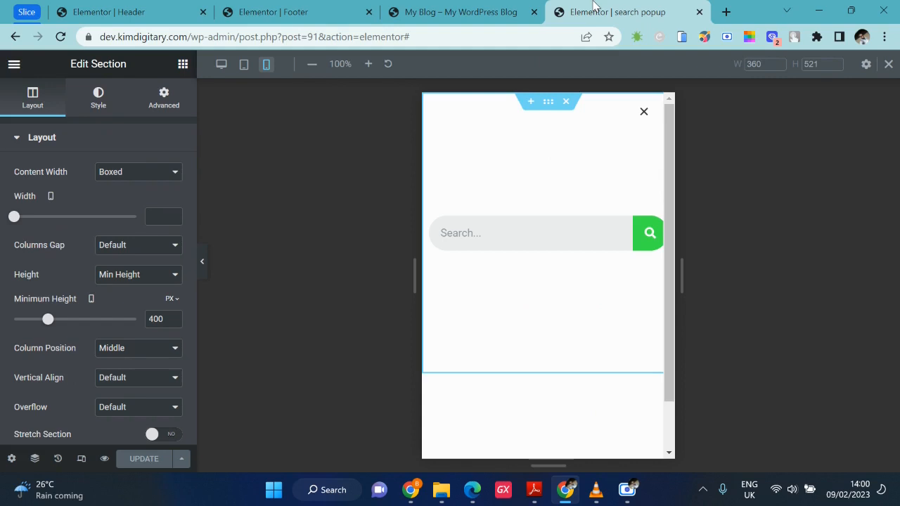
pyautogui.click(467, 12)
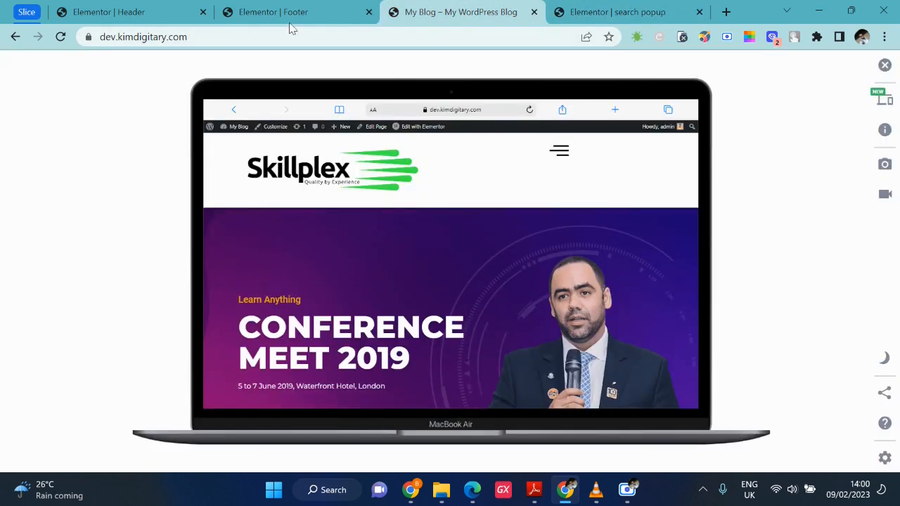
pyautogui.click(61, 37)
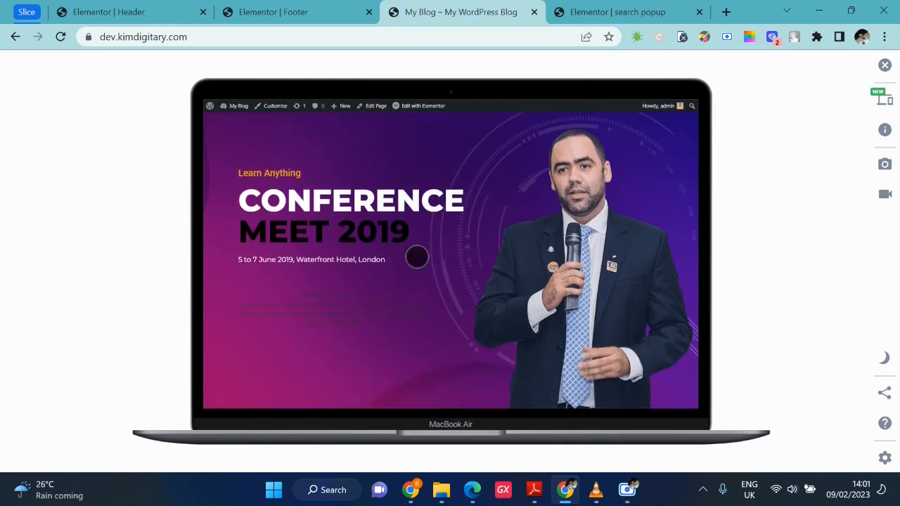
# - Switch the preview device to Samsung Galaxy S20 and look through the page to check the mobile header and footer
pyautogui.click(884, 106)
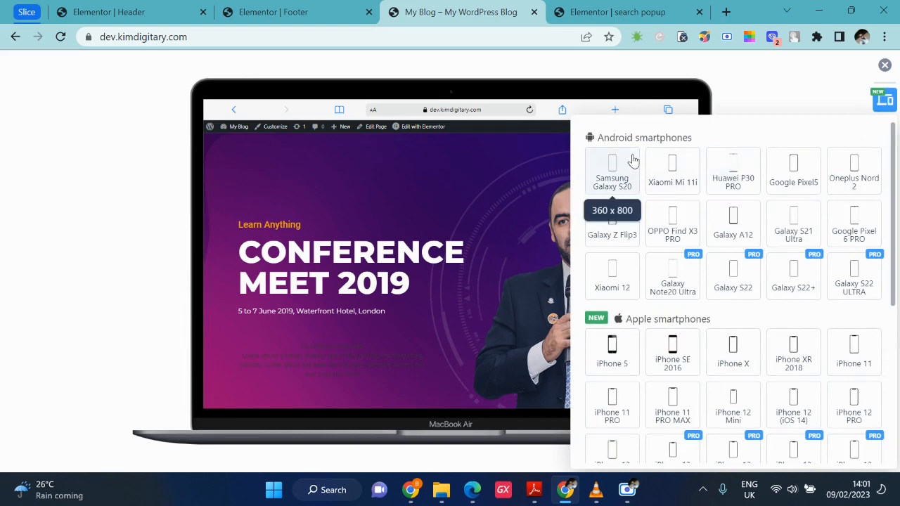
pyautogui.click(633, 161)
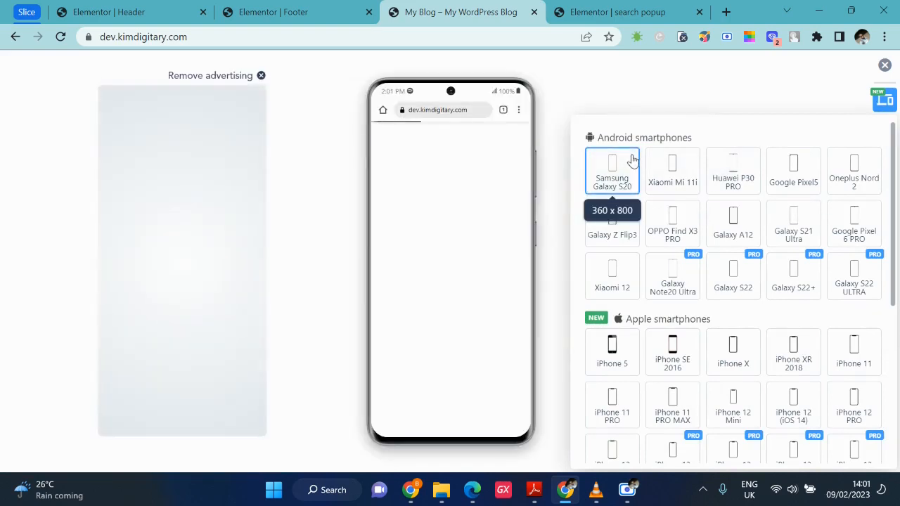
pyautogui.scroll(-6, 470, 293)
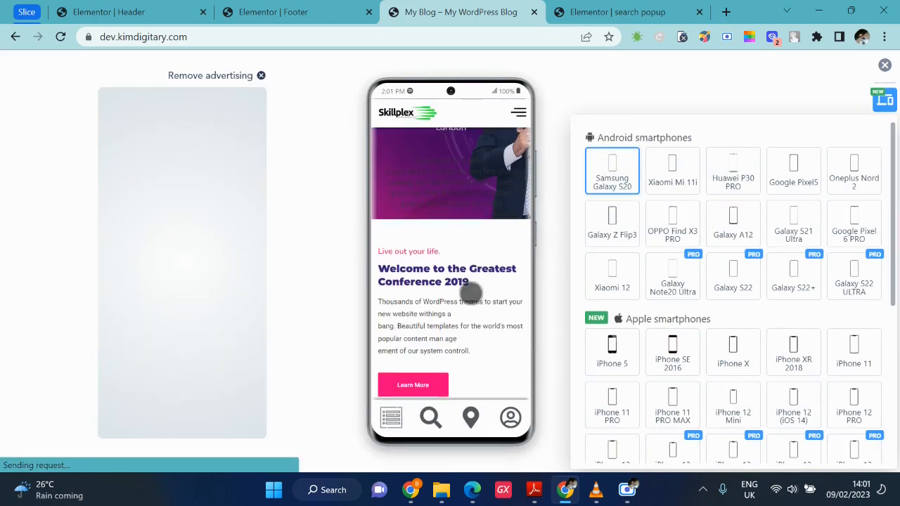
pyautogui.scroll(-5, 471, 294)
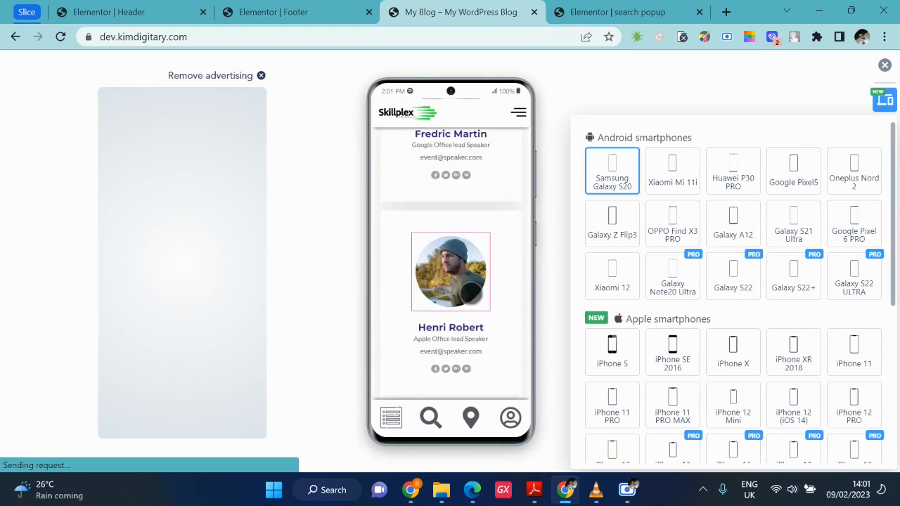
pyautogui.scroll(10, 471, 292)
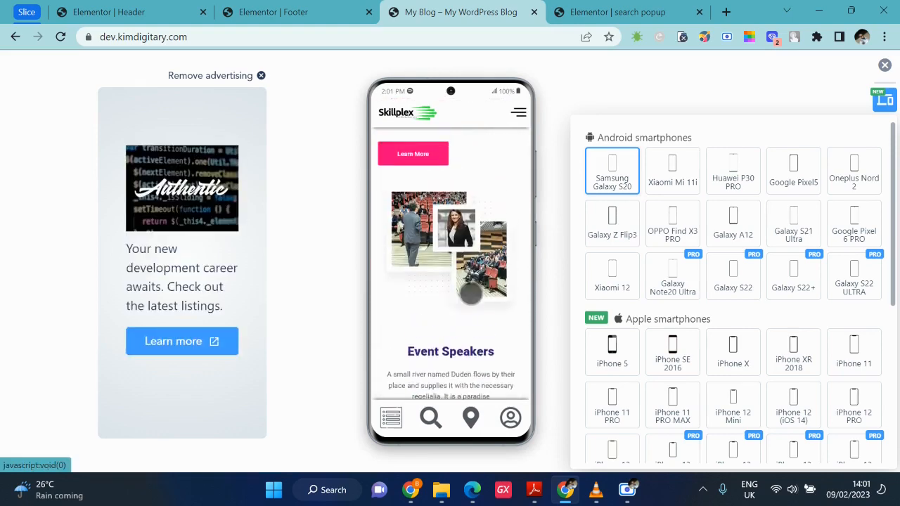
pyautogui.click(883, 98)
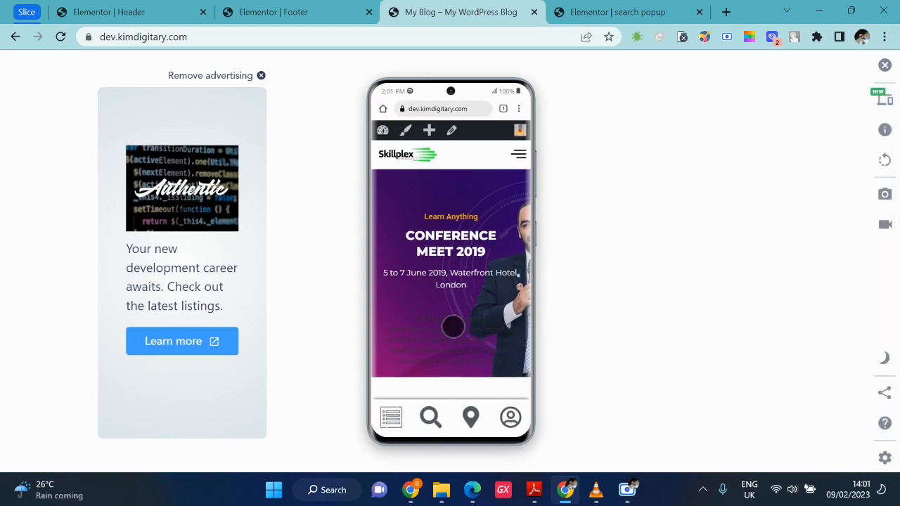
pyautogui.scroll(-1, 452, 326)
pyautogui.scroll(-10, 453, 326)
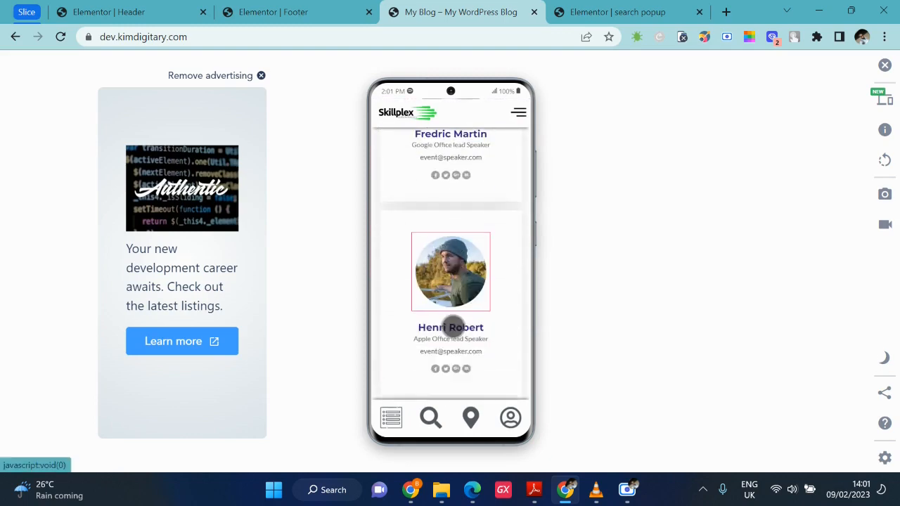
pyautogui.scroll(10, 452, 326)
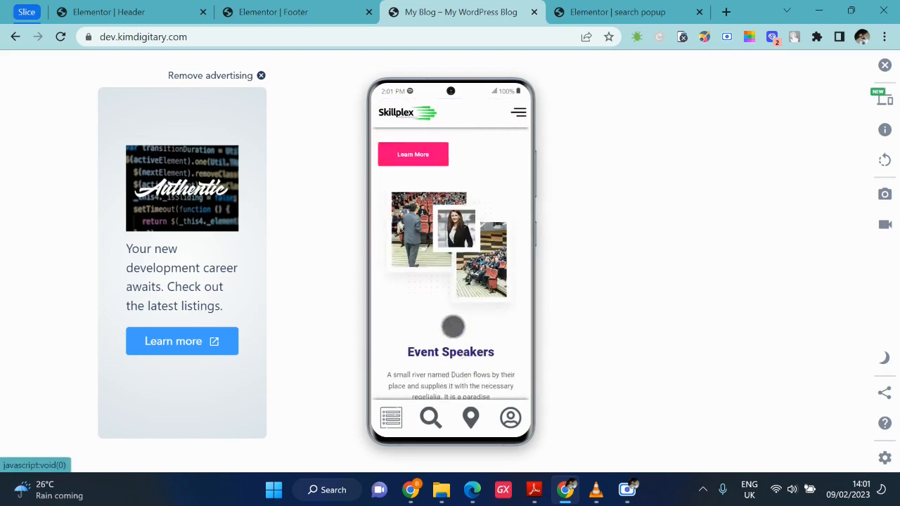